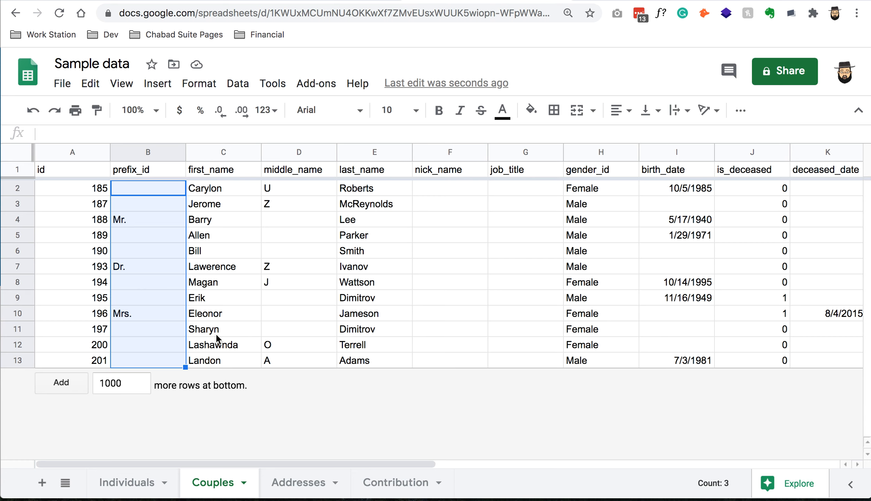
left_click(314, 294)
left_click(384, 280)
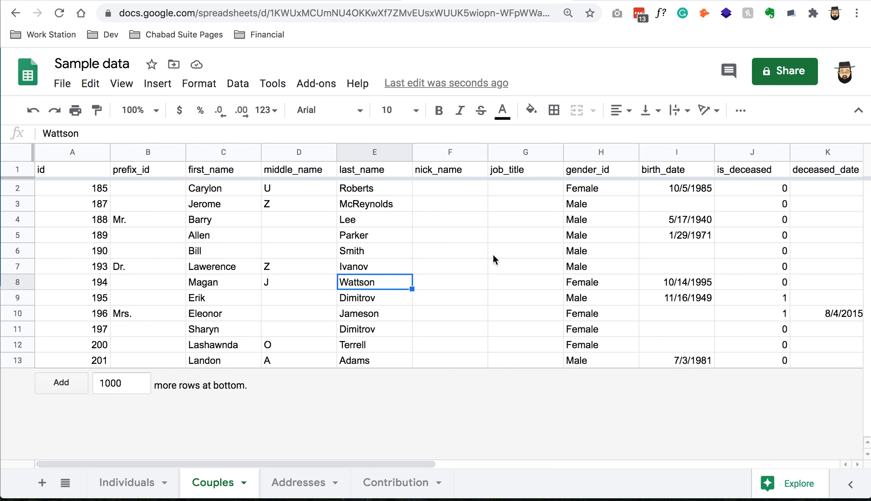
left_click(493, 253)
left_click(577, 252)
left_click(415, 470)
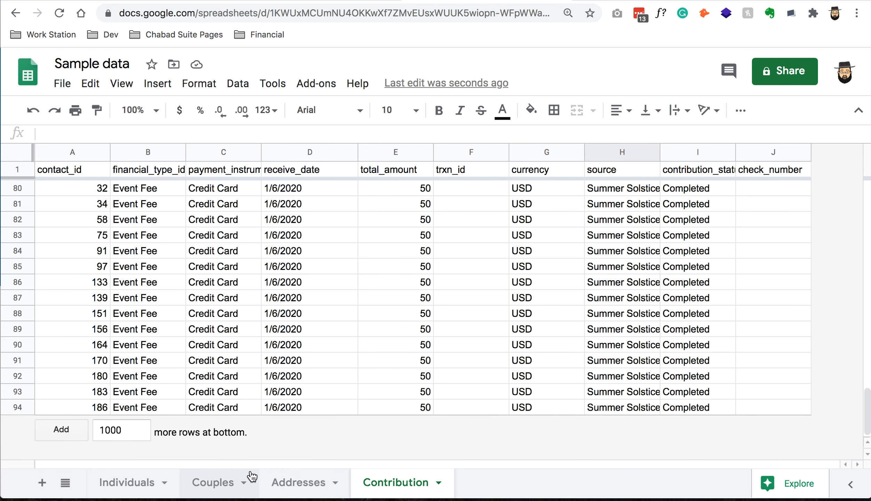
left_click(237, 473)
Apply the Date number format to the entire birth_date column of the Couples sheet.
left_click_drag(235, 463, 480, 449)
left_click(229, 188)
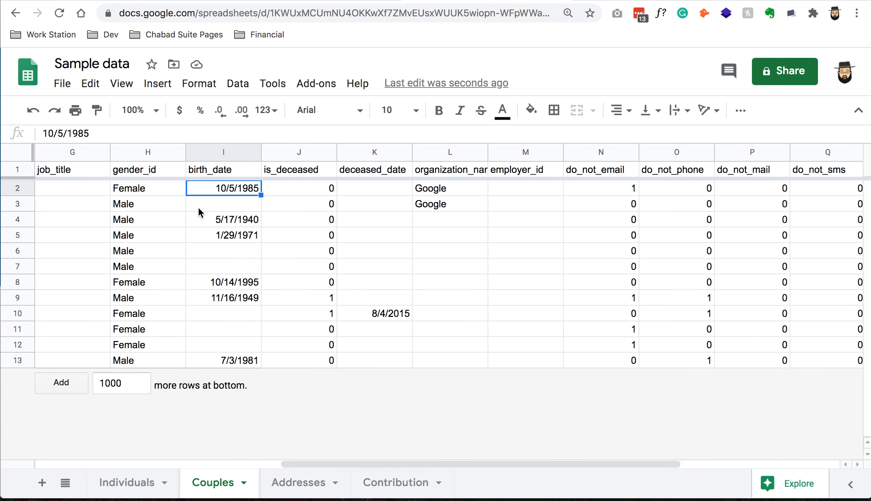
left_click(229, 149)
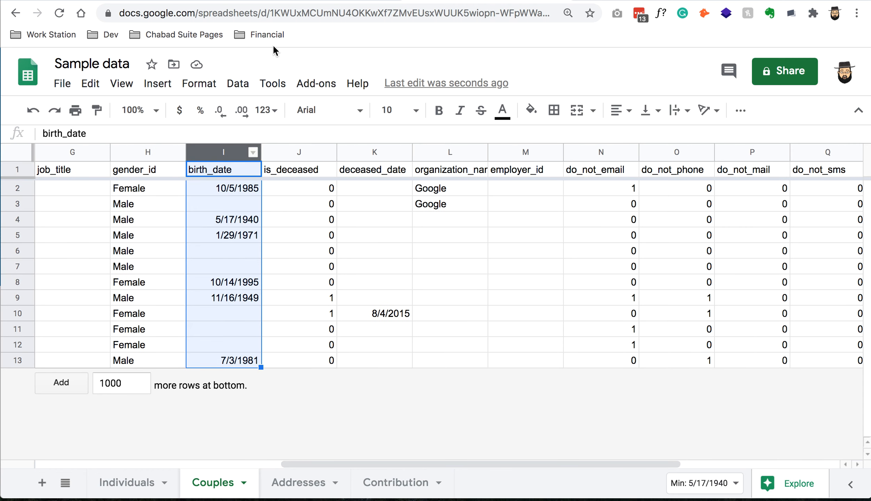
left_click(228, 85)
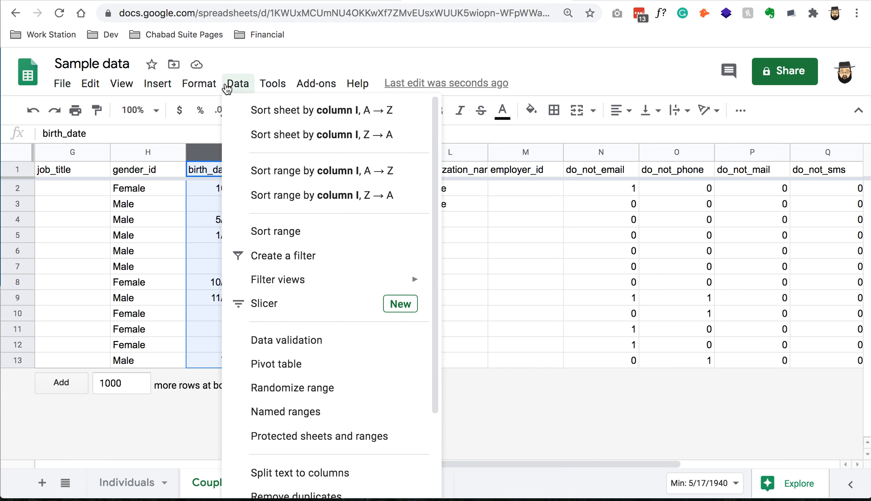
left_click(199, 84)
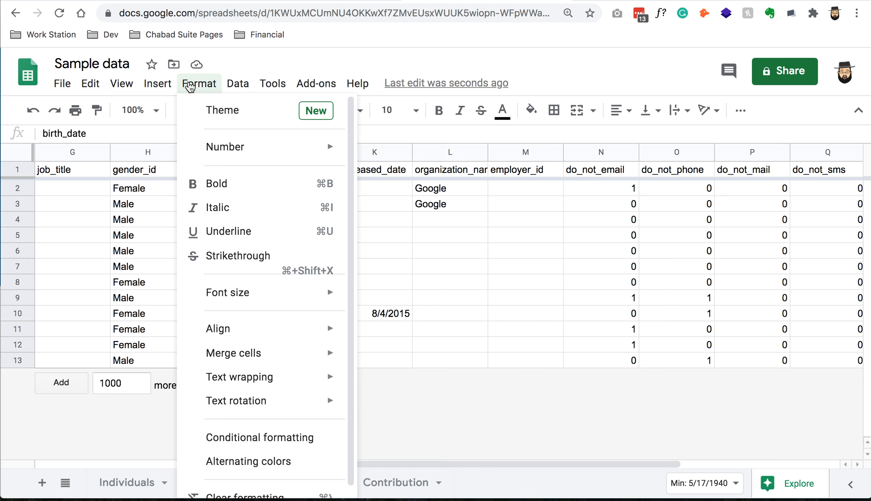
mouse_move(216, 153)
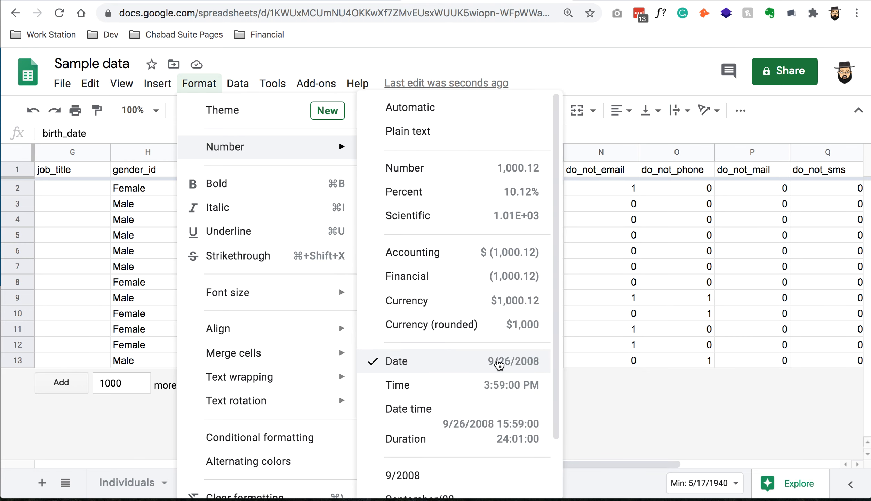
left_click(499, 364)
left_click(312, 195)
left_click_drag(312, 194, 318, 308)
left_click(316, 299)
left_click(325, 309)
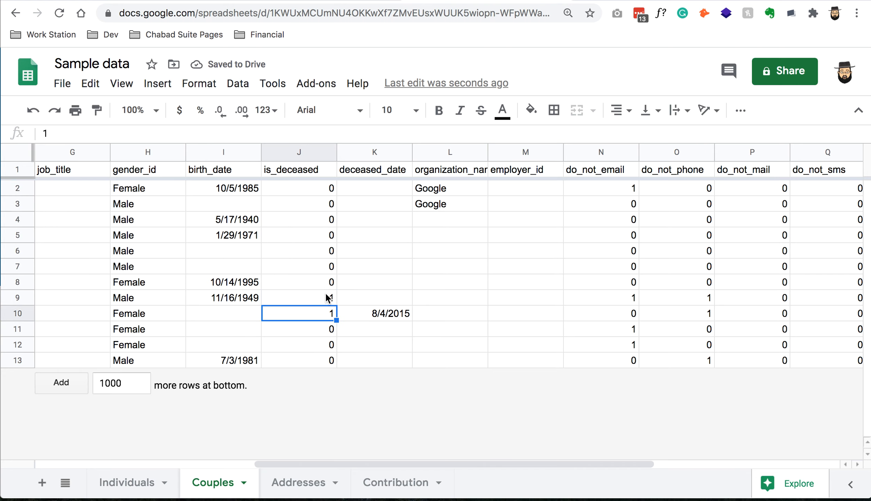
left_click(310, 218)
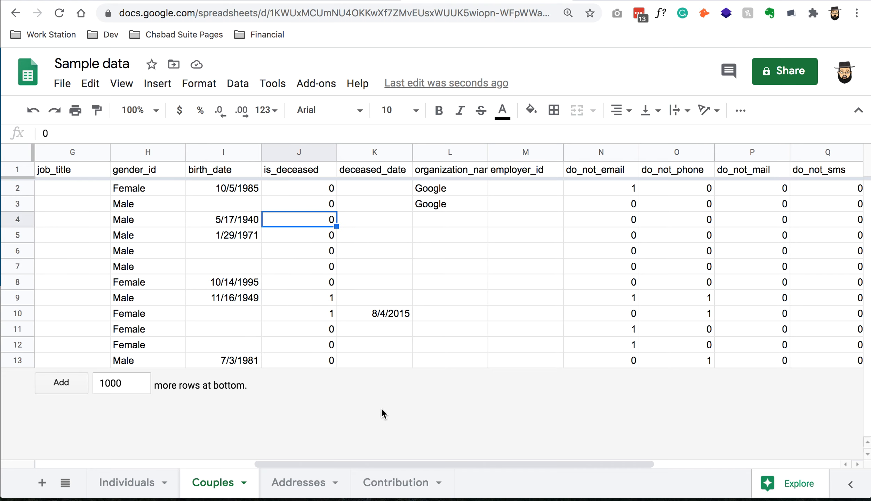
Apply the Date number format to the entire deceased_date column.
left_click(372, 317)
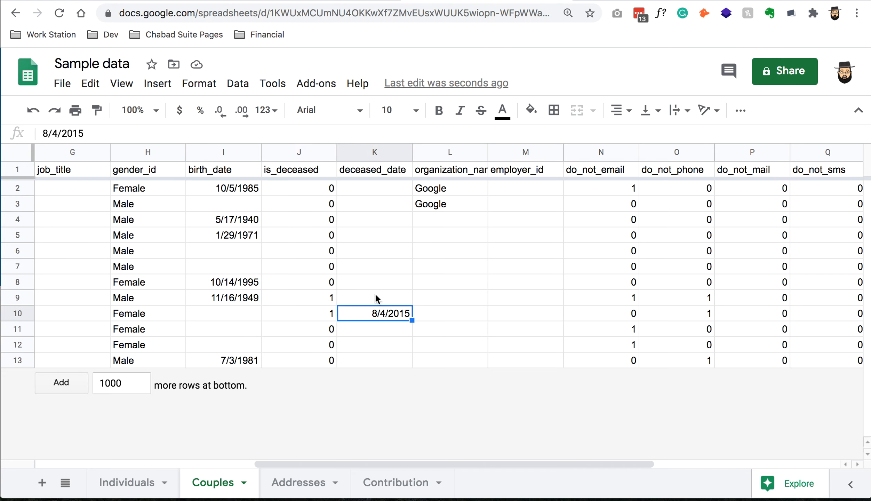
left_click(375, 153)
left_click(239, 83)
mouse_move(330, 289)
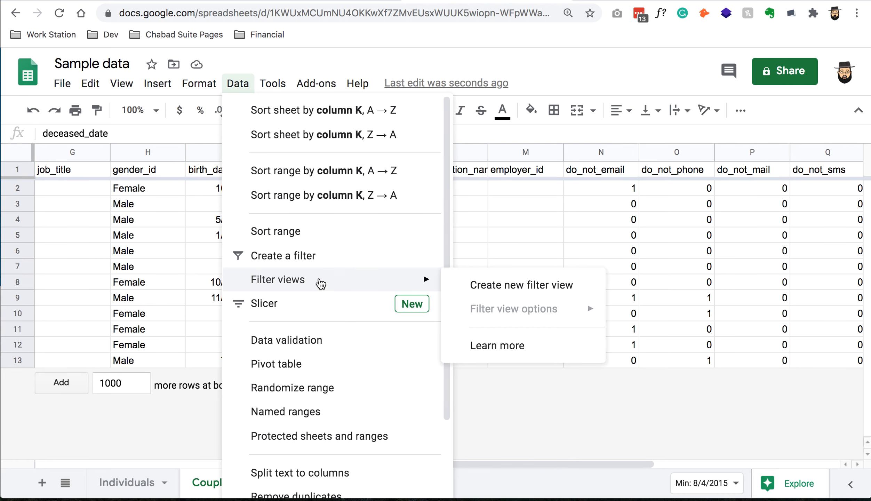
mouse_move(199, 84)
mouse_move(247, 146)
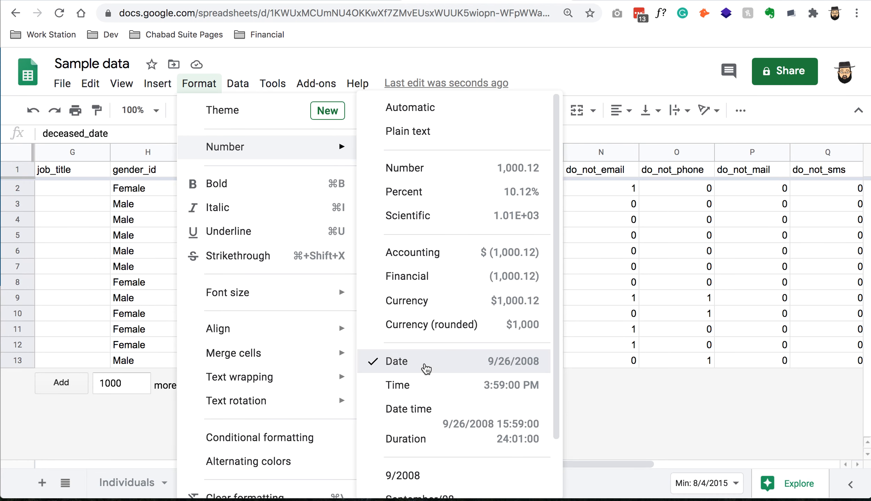
left_click(426, 368)
Enter the formula ="O"&A2 in employer_id cell M2 to prefix the contact's id with the letter O.
left_click_drag(447, 465, 576, 472)
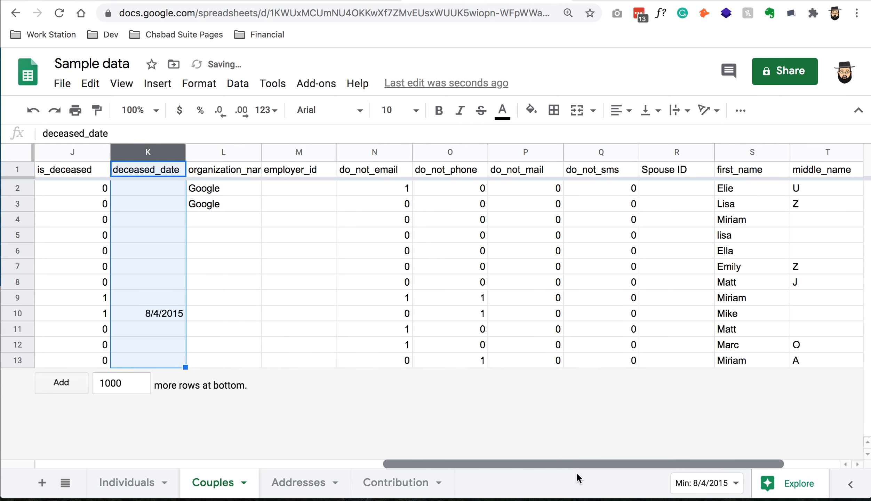
left_click(237, 268)
left_click(201, 186)
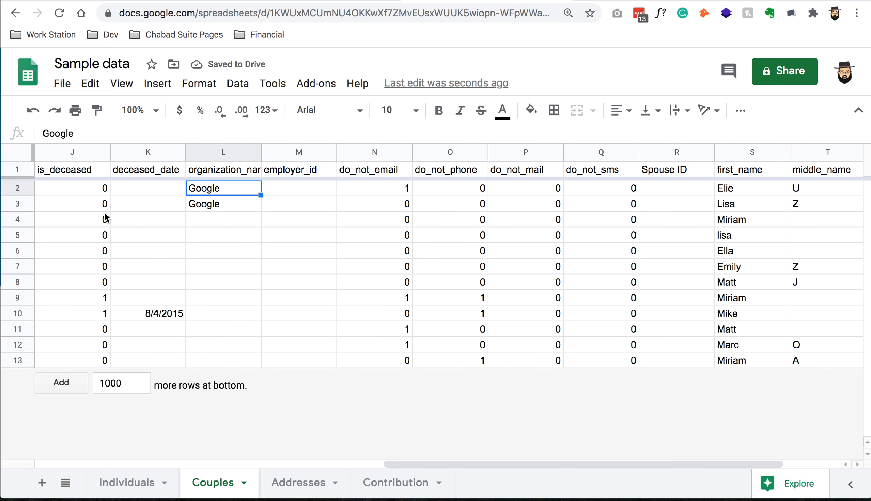
left_click(308, 191)
left_click_drag(460, 461, 396, 456)
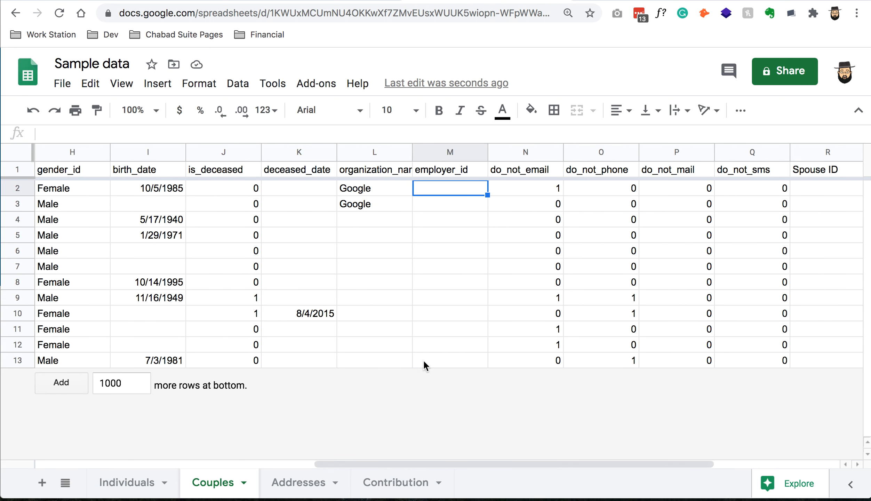
type("\"")
type("=")
key("Right")
type("0\"")
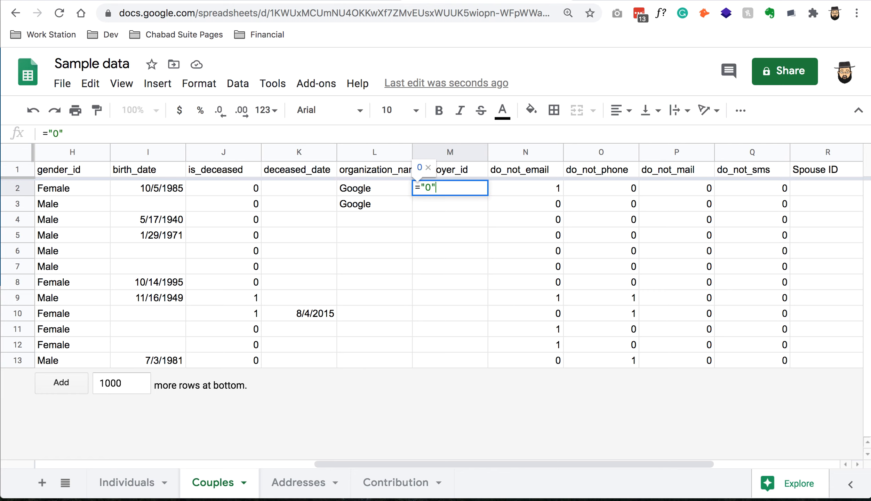
type("&")
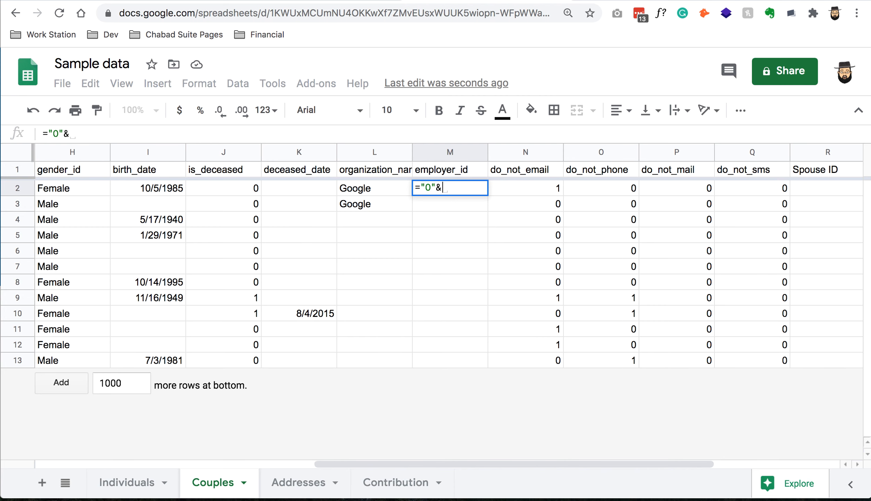
left_click_drag(493, 464, 214, 464)
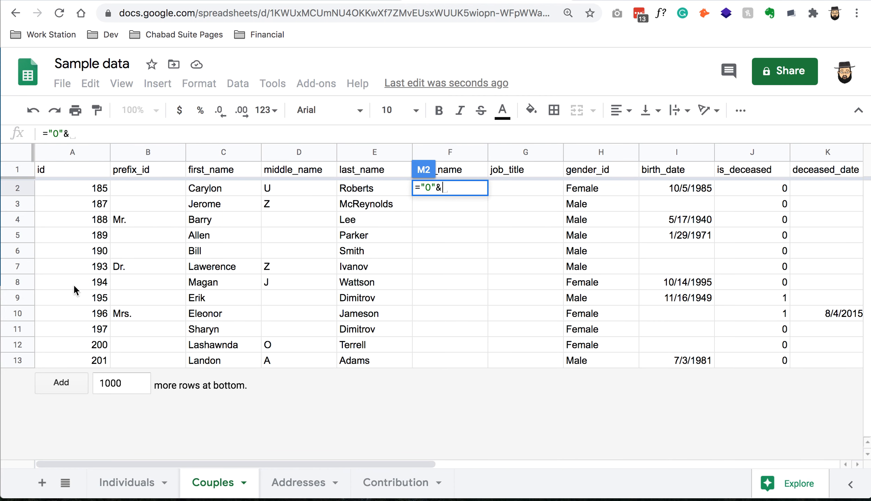
left_click(64, 192)
key("Return")
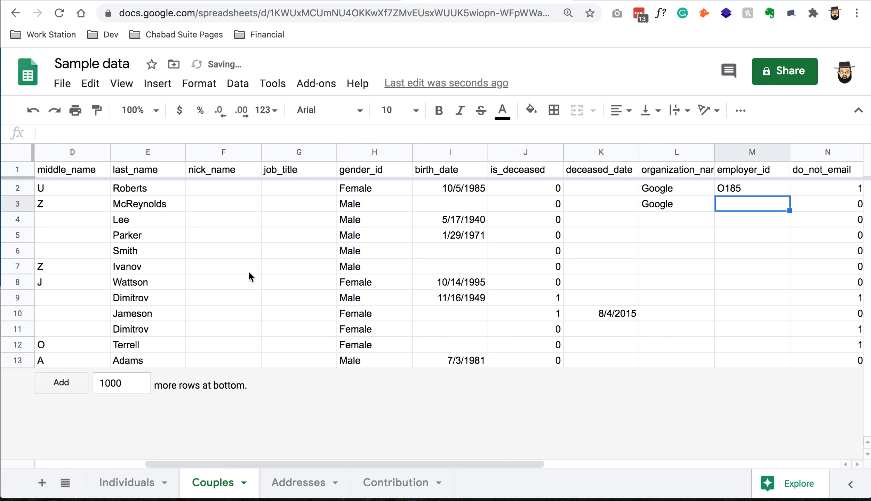
Examine the parts of the employer_id formula in M2 and the id in A2 that it references.
left_click(723, 192)
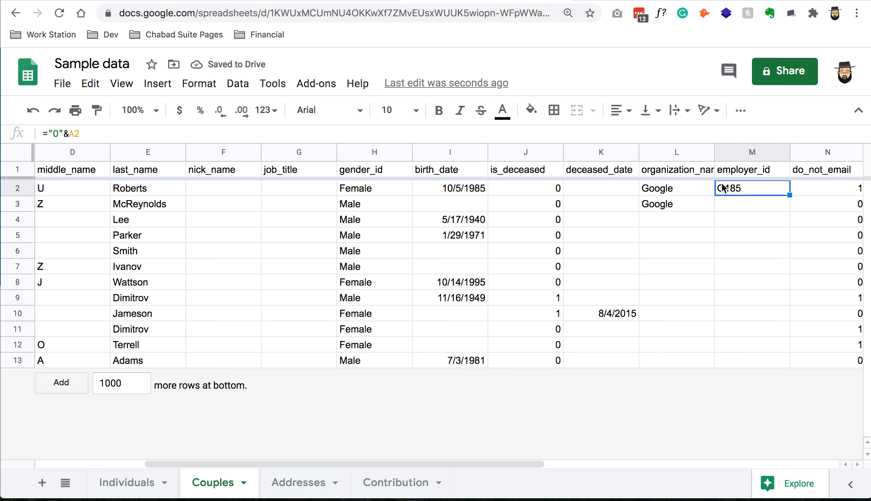
double_click(725, 191)
left_click(729, 188)
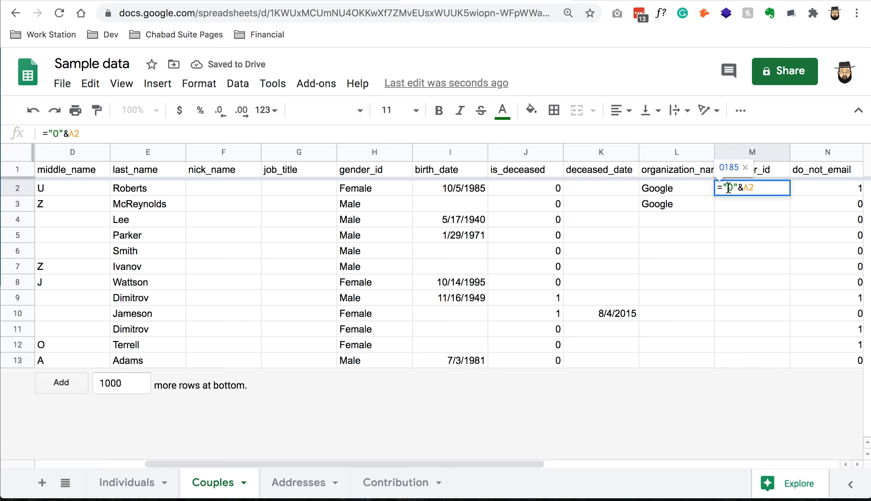
left_click_drag(728, 188, 740, 187)
left_click(743, 188)
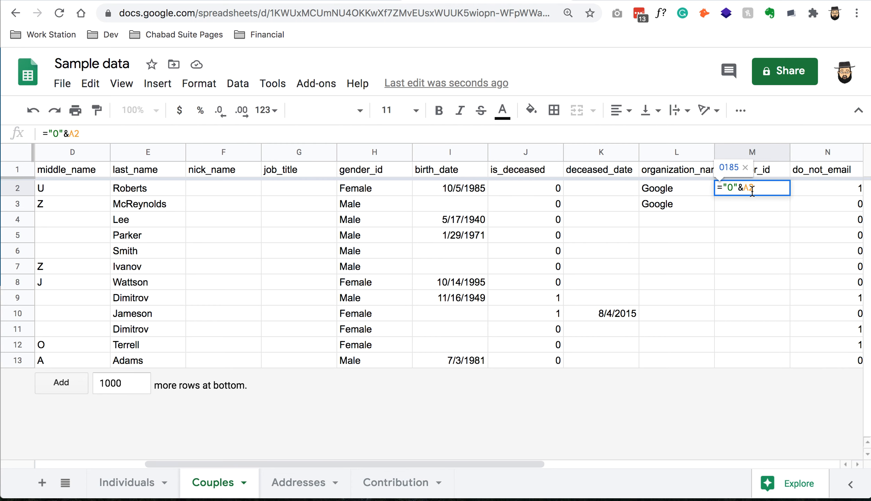
key("Escape")
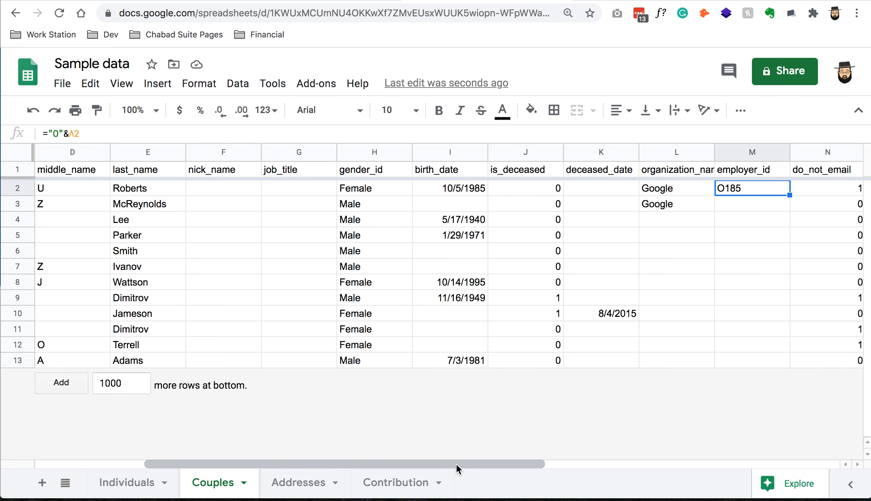
left_click_drag(457, 464, 241, 465)
left_click(82, 195)
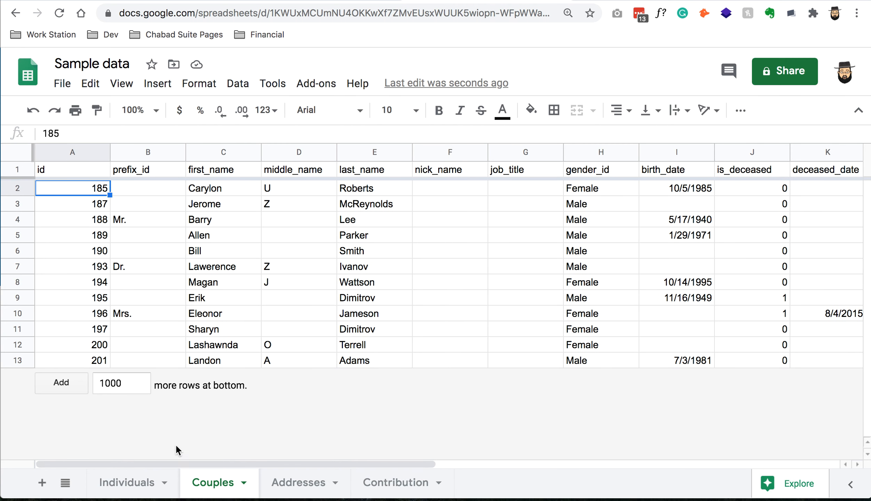
left_click_drag(212, 465, 470, 460)
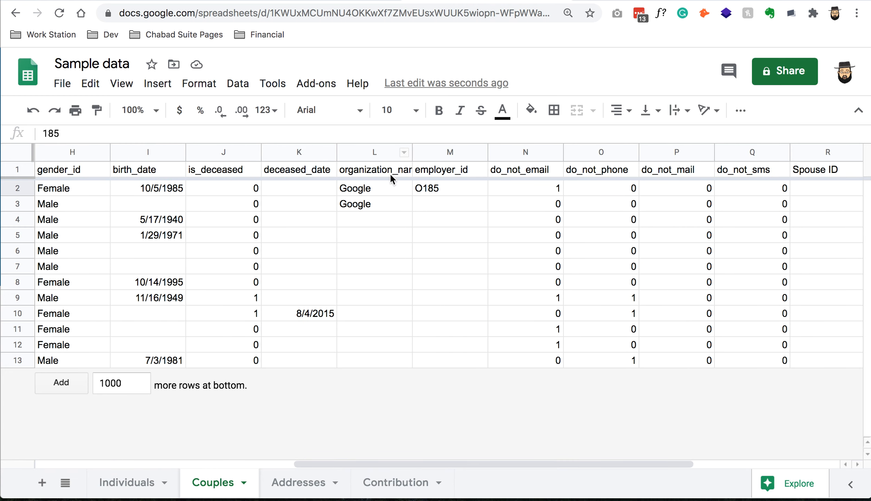
Try copying the employer_id formula from M2 to M3 for the second Google contact, and clear M3 again.
left_click(371, 204)
left_click(482, 187)
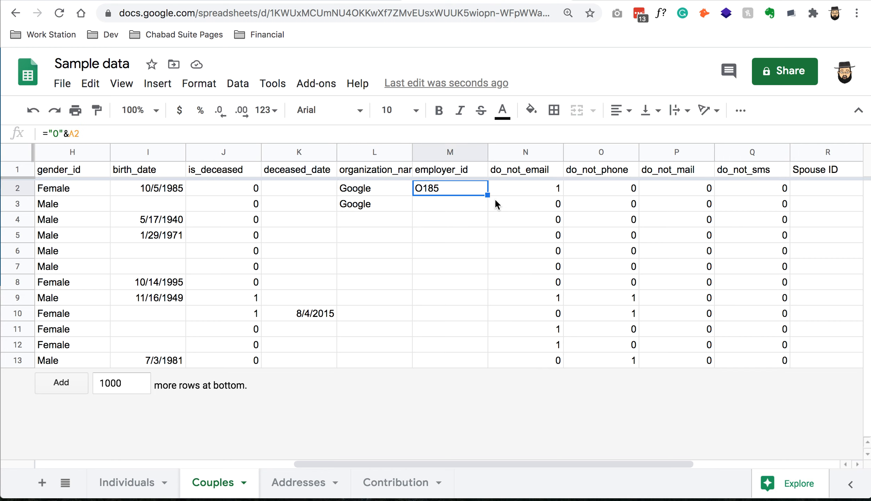
left_click_drag(481, 218, 480, 219)
left_click(474, 217)
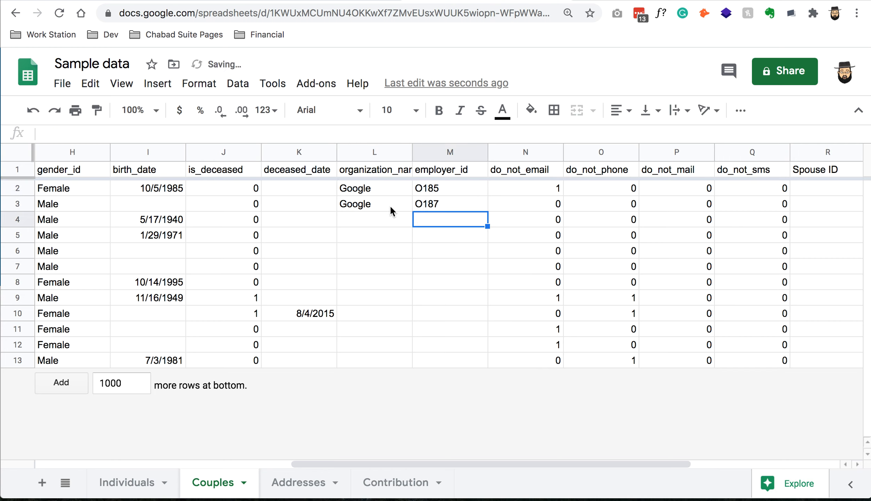
left_click(422, 205)
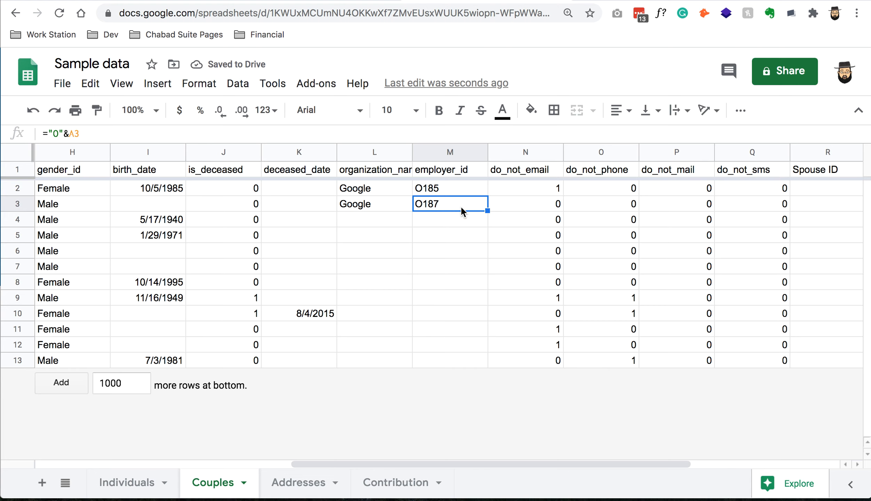
key("Delete")
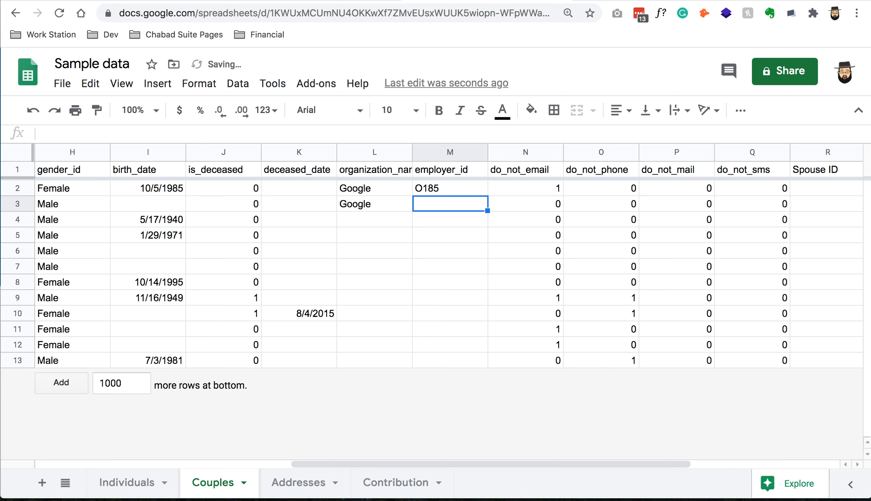
Copy the employer_id in M2 and paste it as a value only into M3.
left_click(459, 187)
key("ctrl+c")
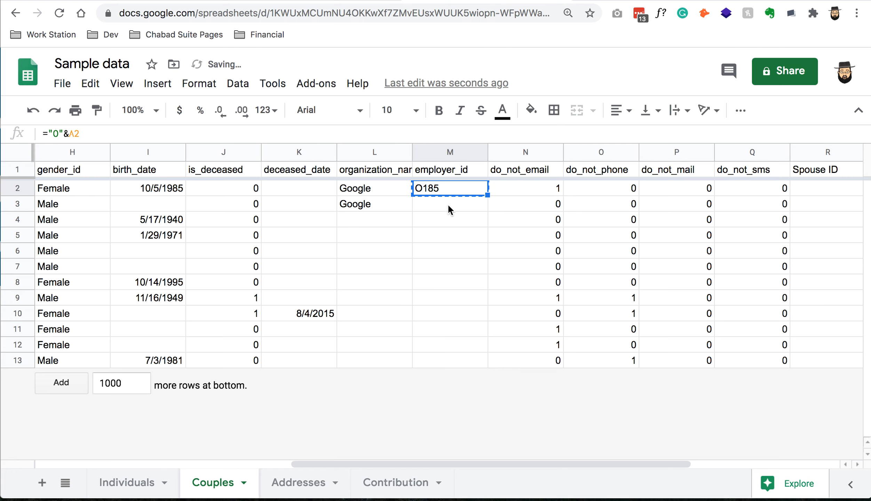
left_click(447, 205)
key("ctrl+shift+v")
key("Down")
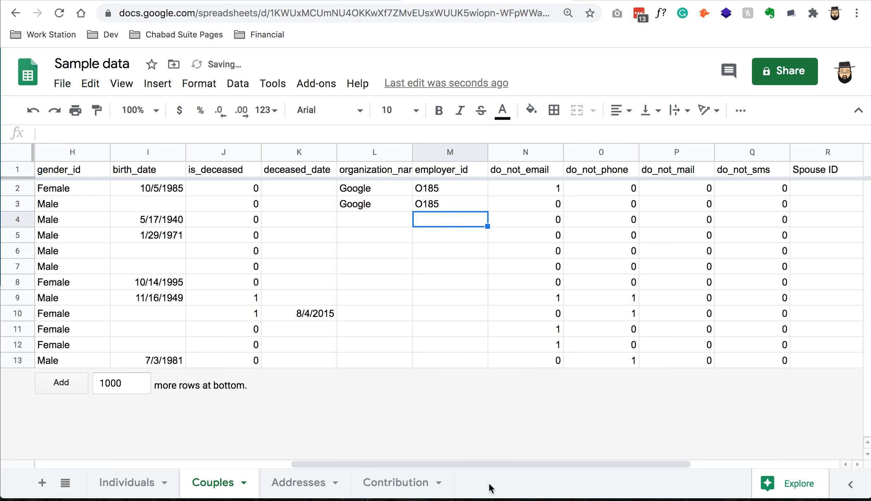
Review the do_not_email through do_not_sms columns and the spouse name and gender columns that follow Spouse ID.
left_click_drag(486, 469, 619, 467)
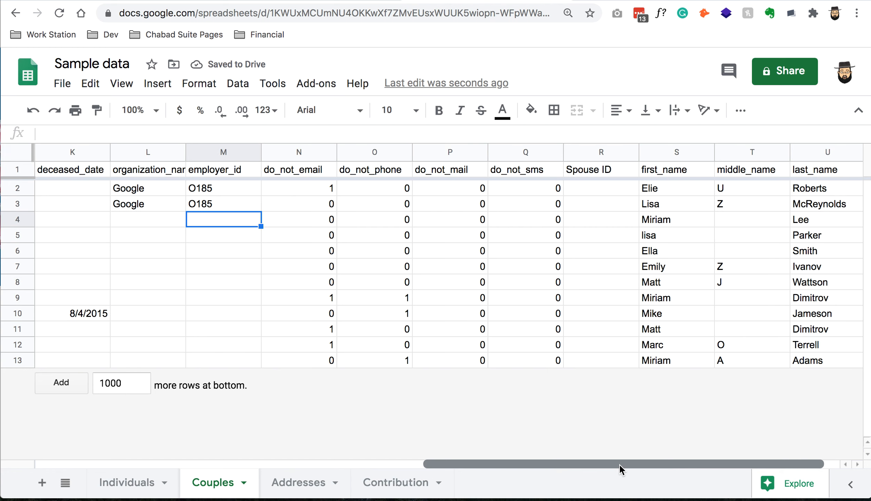
left_click(316, 203)
left_click(397, 203)
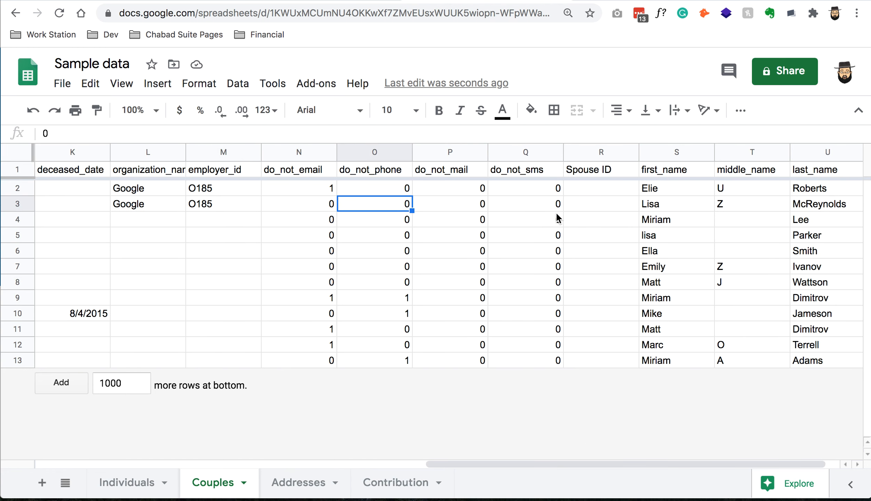
left_click(620, 455)
left_click_drag(641, 464, 735, 464)
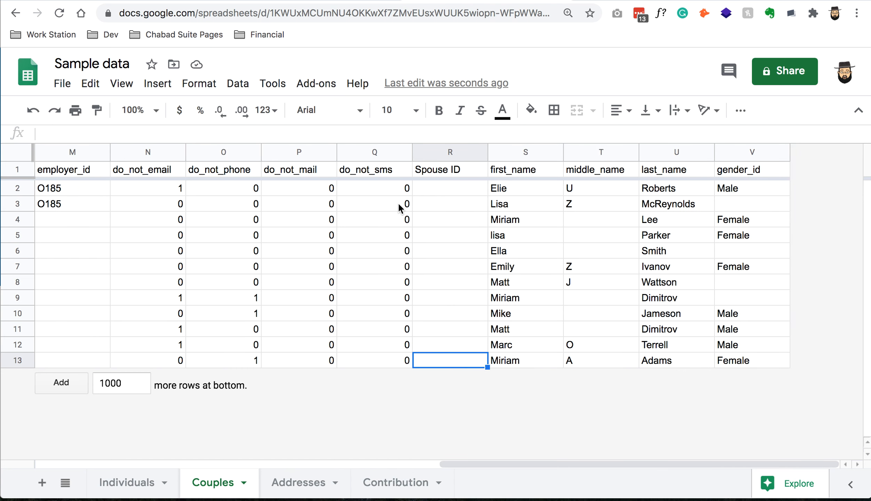
Enter the formula ="S"&A2 in Spouse ID cell R2 to prefix the contact's id with the letter S.
left_click(441, 190)
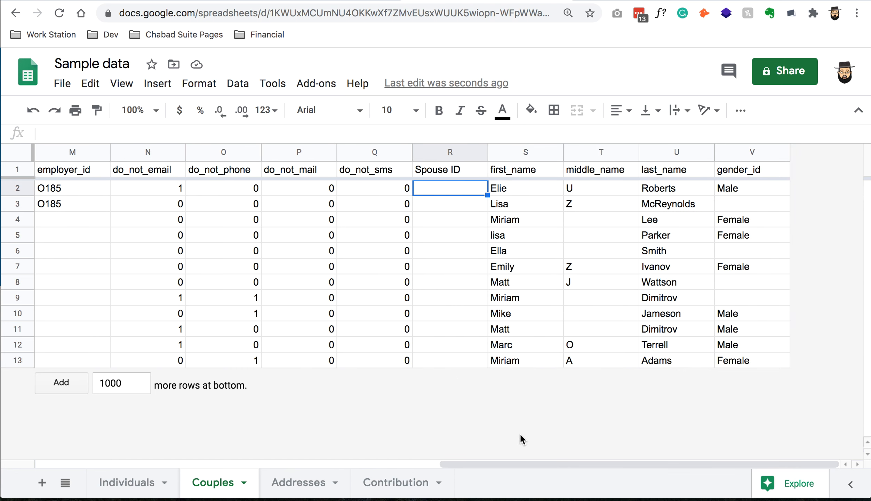
type("\"")
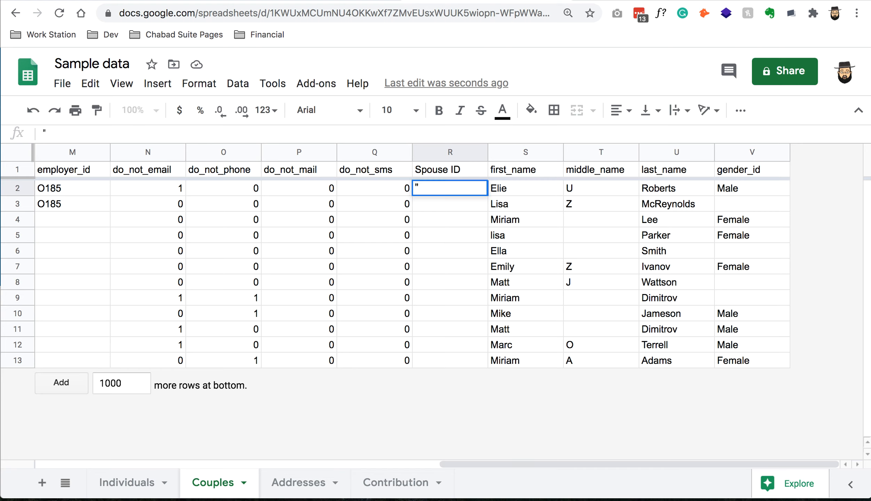
type("S")
key("BackSpace")
key("BackSpace")
type("=")
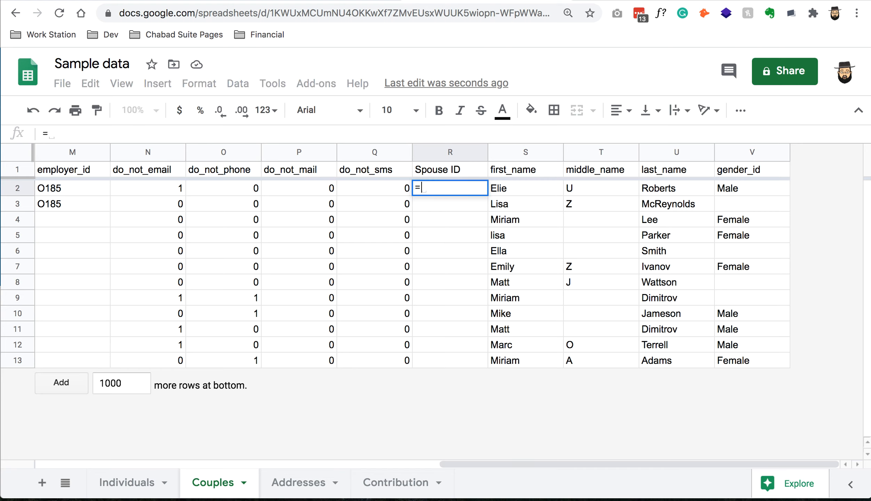
type("\"S\"")
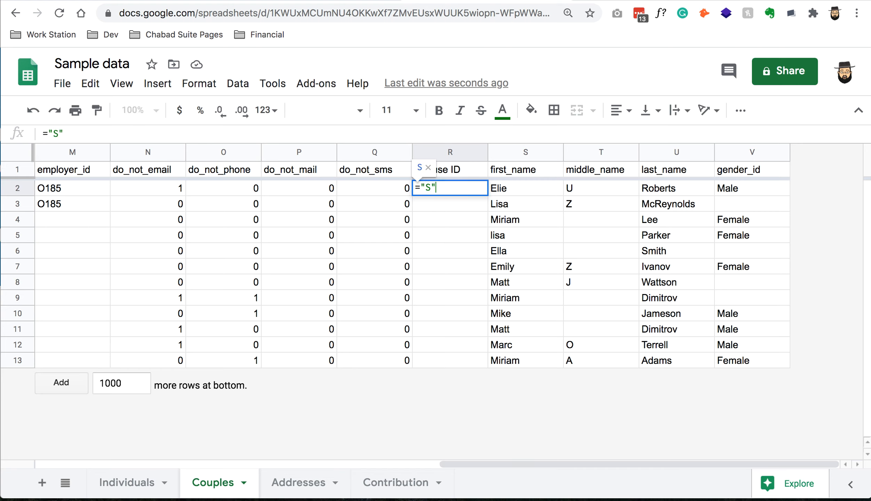
type("&")
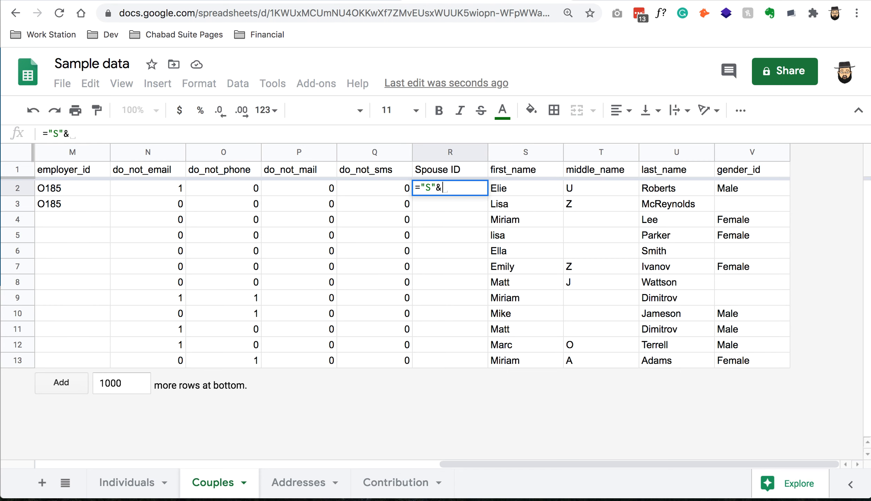
left_click_drag(454, 465, 44, 487)
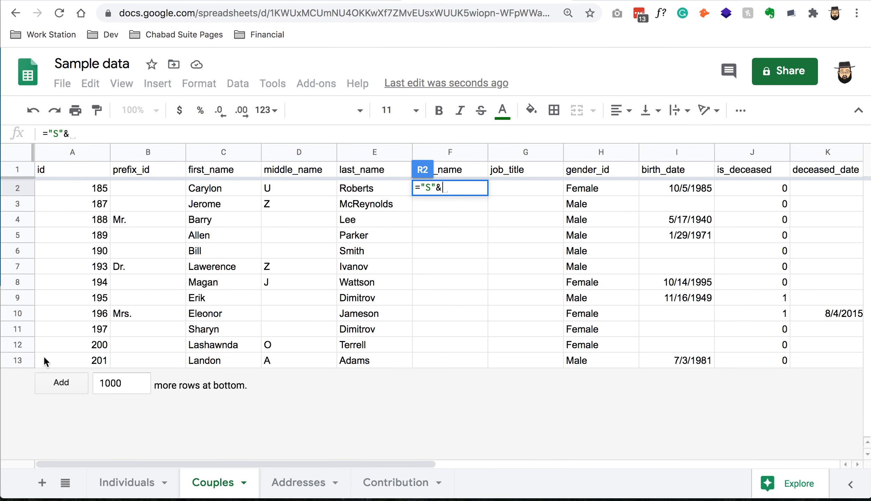
left_click(77, 190)
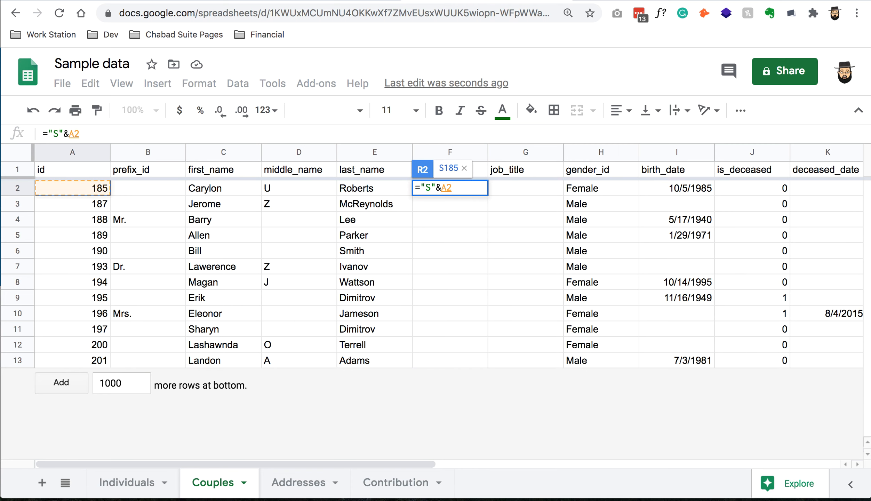
key("Return")
left_click(723, 186)
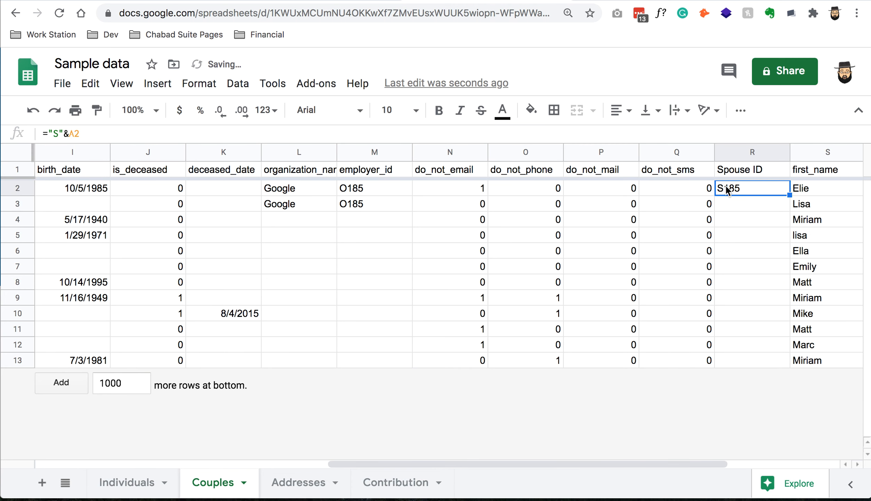
Fill the Spouse ID formula from R2 down through R13 for all remaining couples.
left_click_drag(736, 462, 784, 463)
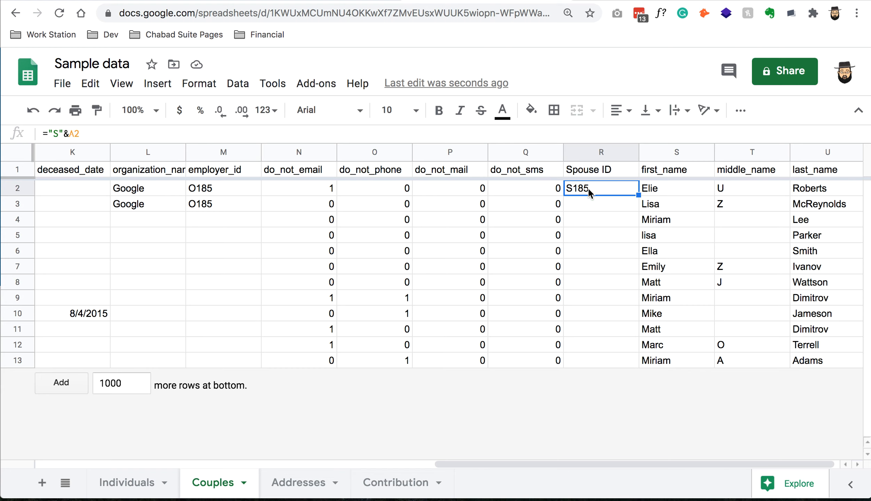
left_click_drag(639, 196, 646, 234)
left_click_drag(646, 265, 641, 363)
left_click(600, 191)
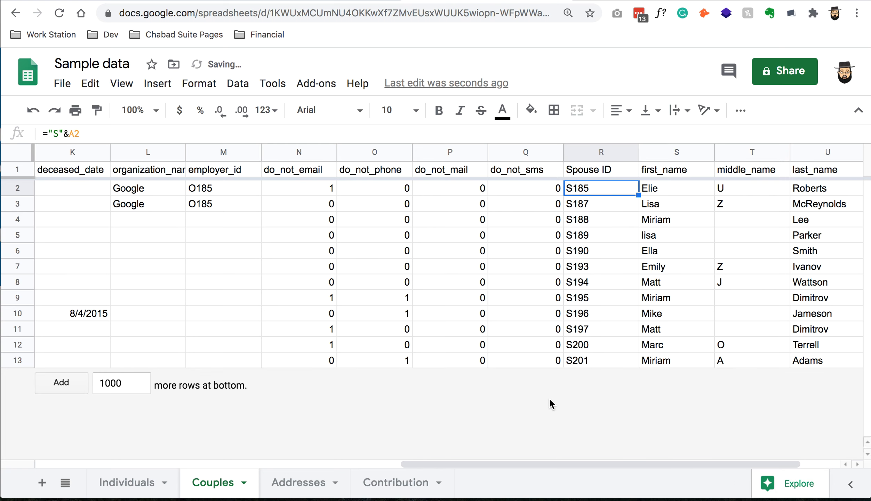
Examine the spouse's first_name, last_name and gender_id values in row 2.
left_click_drag(571, 467, 678, 463)
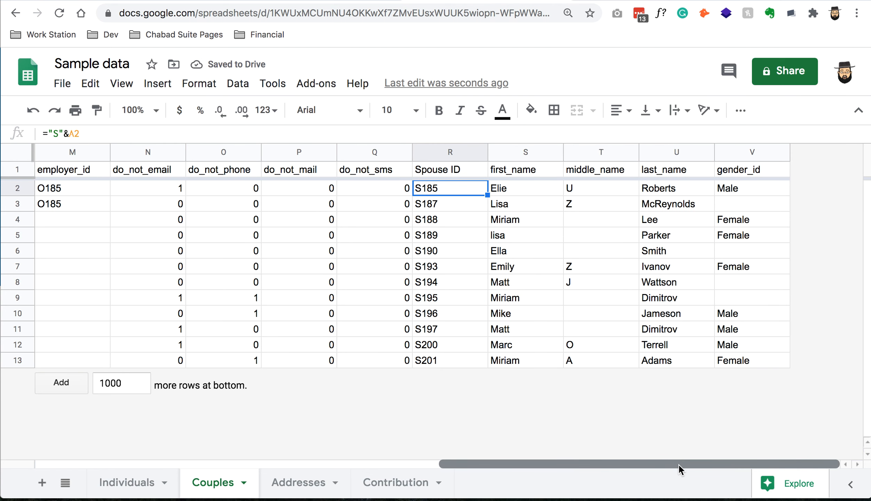
left_click(543, 191)
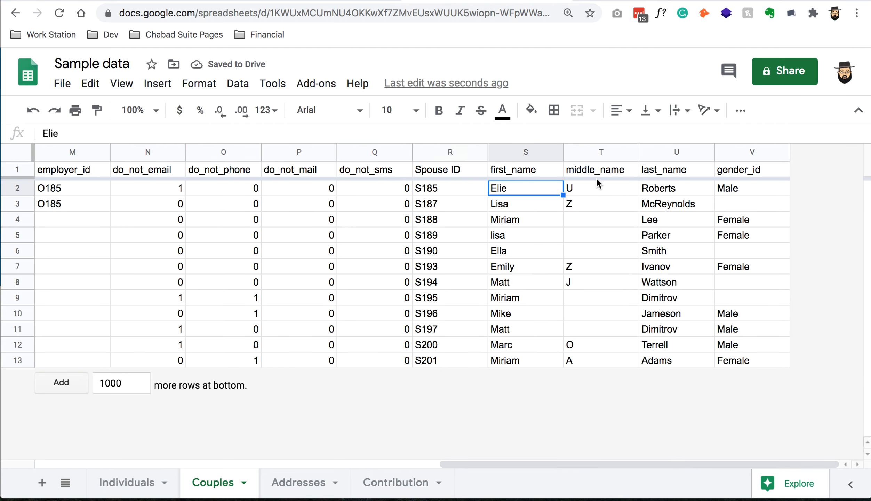
left_click(650, 190)
left_click(740, 190)
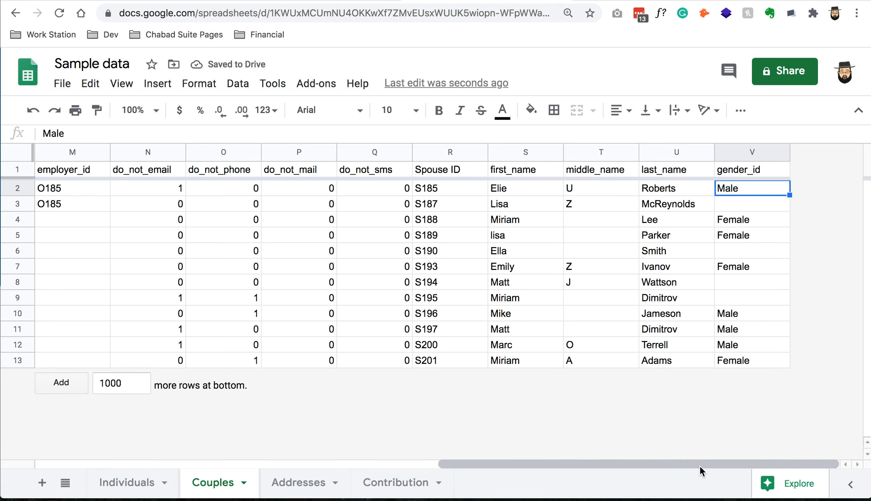
Download the Couples sheet as a comma-separated values (.csv) file.
left_click_drag(627, 465, 108, 477)
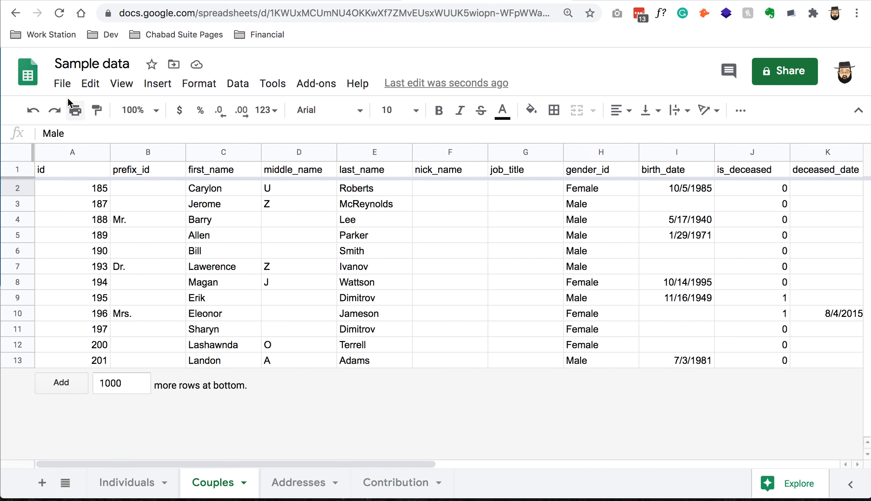
left_click(62, 84)
mouse_move(142, 258)
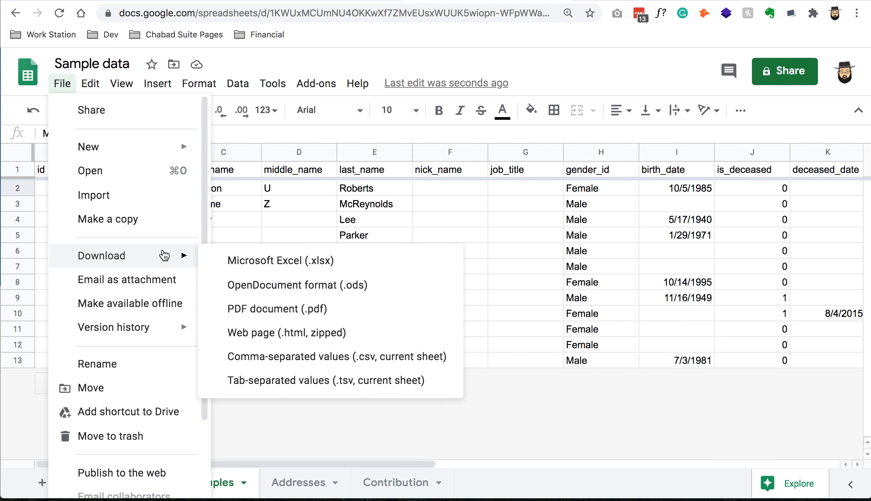
left_click(278, 355)
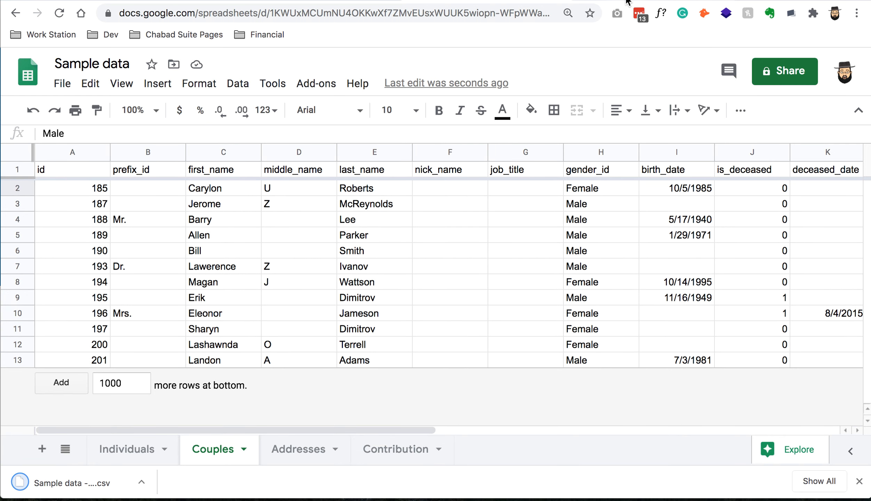
Switch to the CiviCRM site and open the Import Contacts page.
key("ctrl+Tab")
left_click(137, 69)
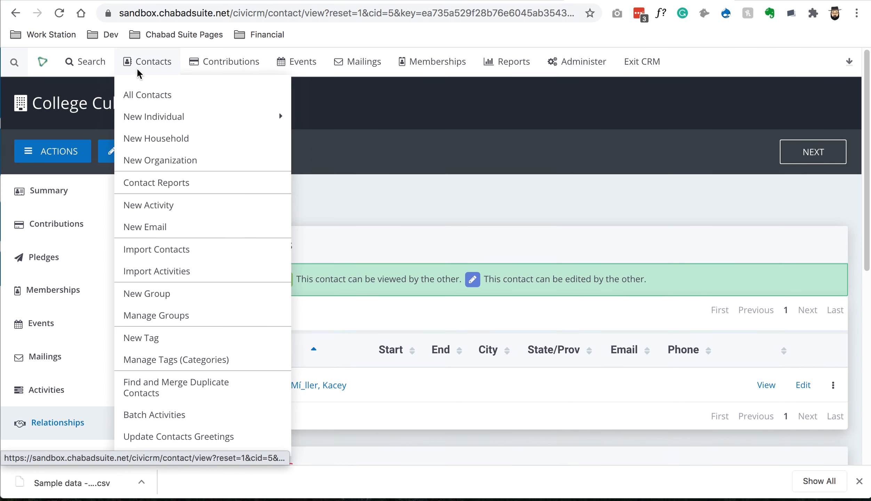
left_click(161, 248)
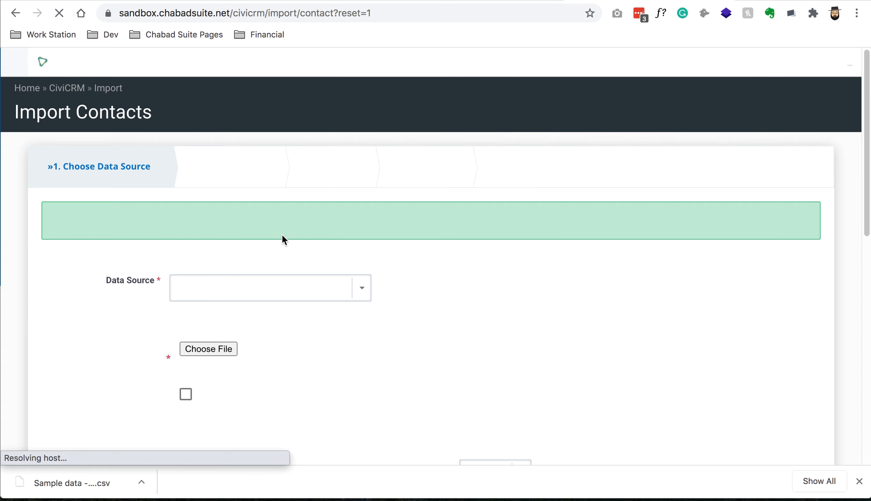
Choose Sample data - Couples.csv from Downloads as the import data file and mark its first row as containing column headers.
scroll(440, 216, "down", 4)
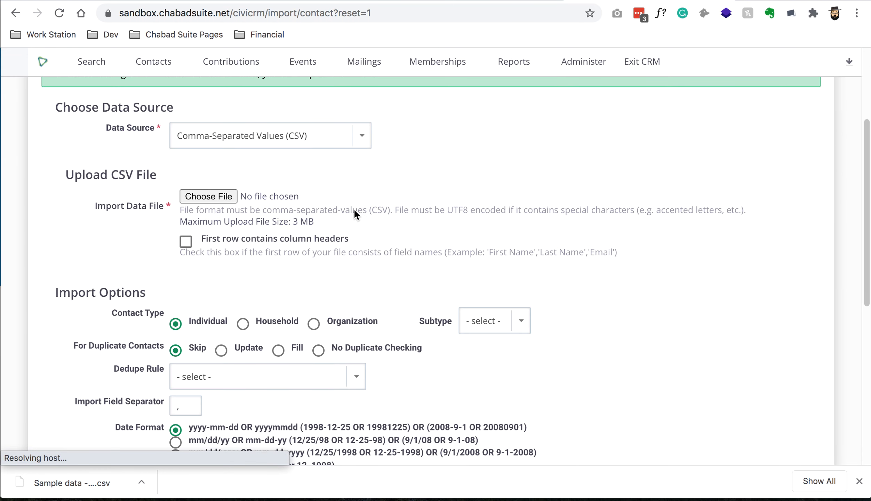
left_click(232, 195)
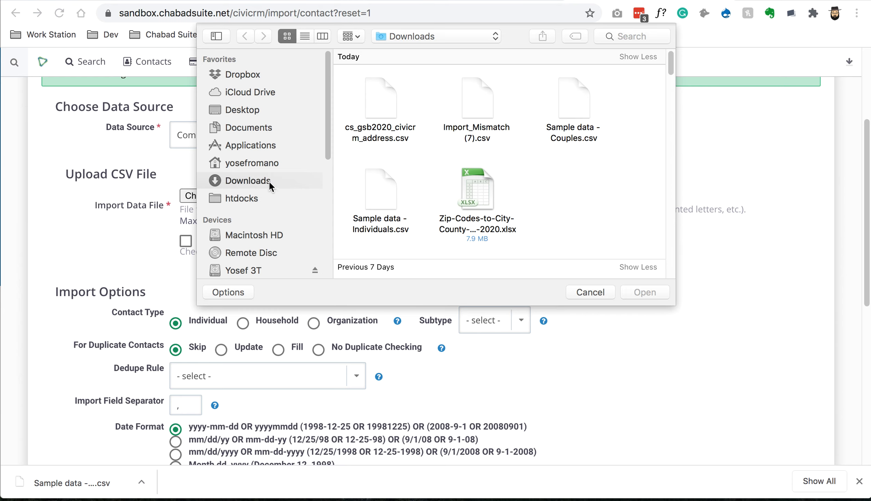
left_click(566, 100)
double_click(585, 101)
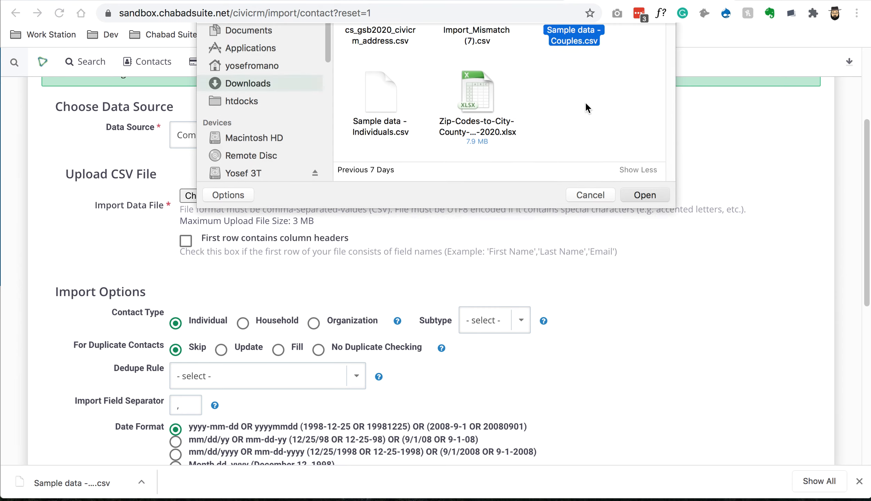
left_click(185, 240)
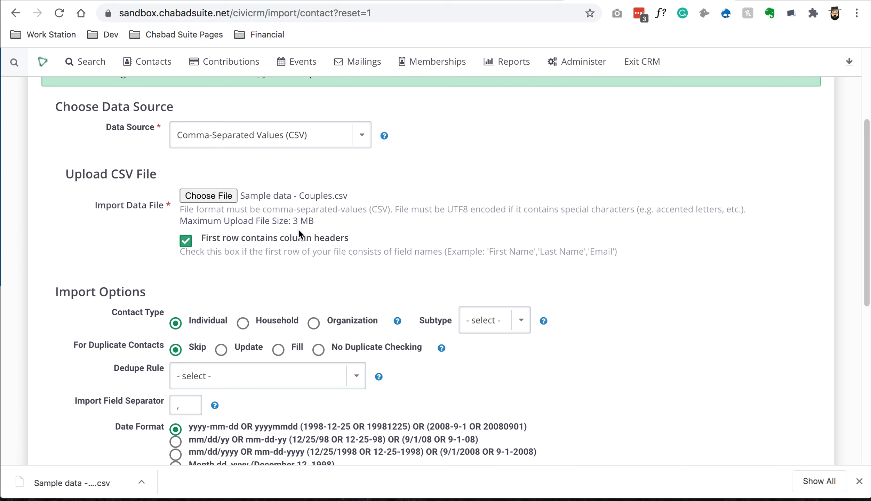
Switch to the Google Sheets spreadsheet, examine the column headers in row 1, and return to the CiviCRM import page.
left_click(520, 1)
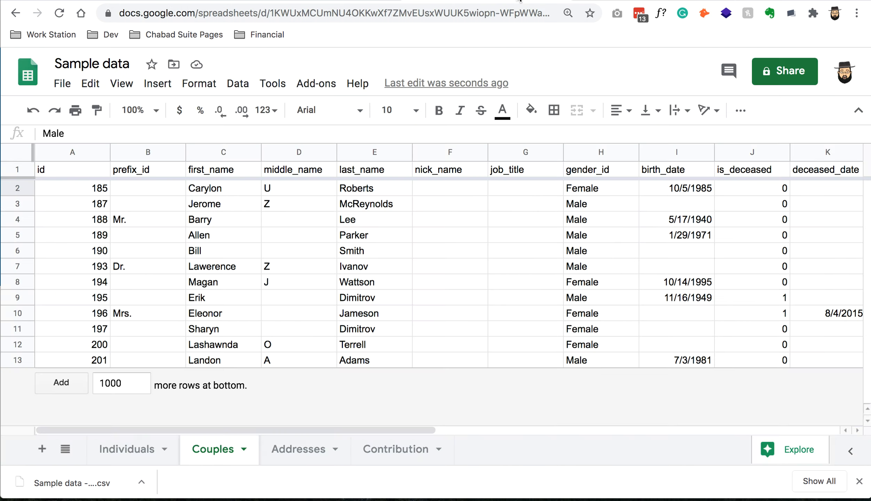
left_click_drag(64, 167, 309, 173)
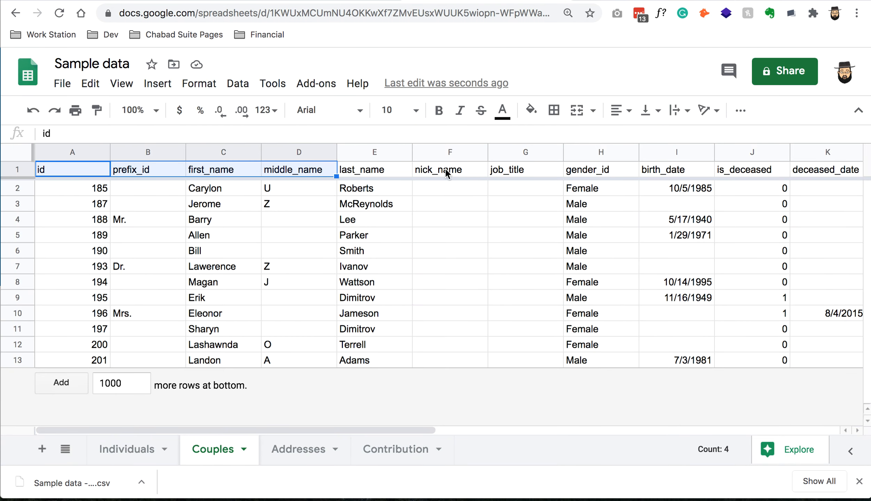
left_click(627, 1)
Set the import date format to mm/dd/yyyy OR mm-dd-yyyy and enable geocoding of addresses during import.
scroll(434, 220, "down", 3)
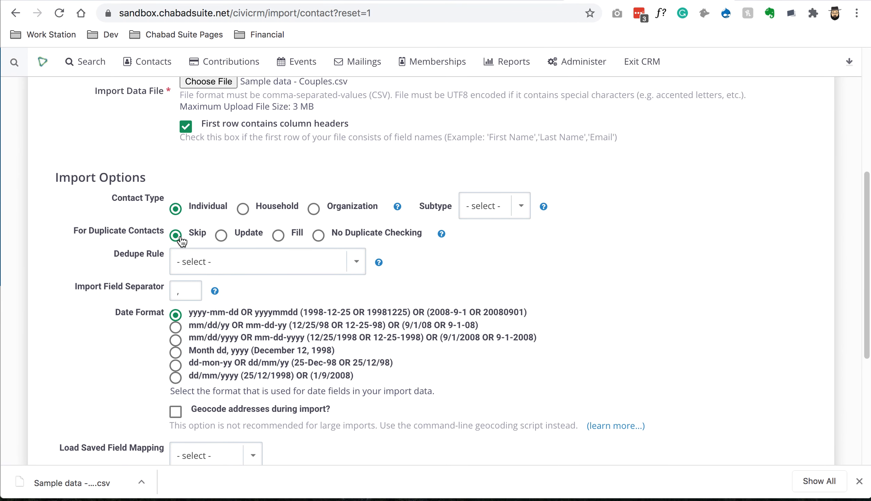
scroll(229, 294, "down", 5)
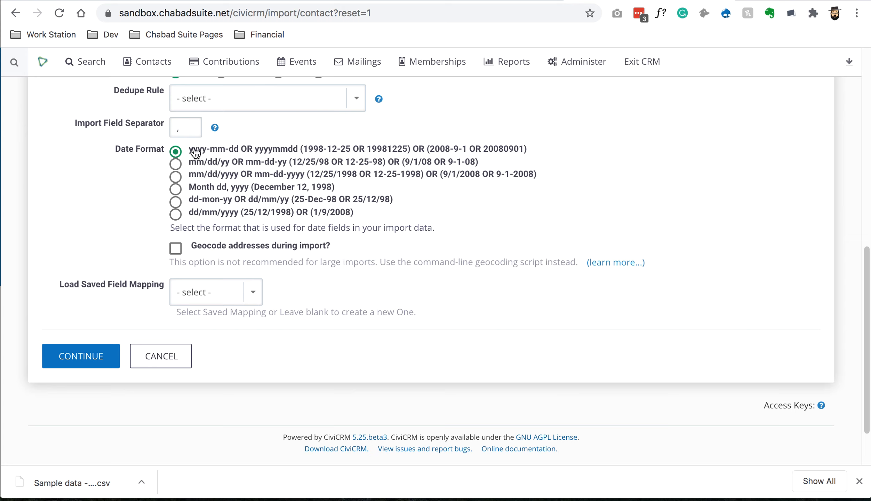
left_click(230, 175)
left_click(176, 248)
Check the saved field mappings without choosing one, and continue the import to the Match Fields stage.
left_click(214, 295)
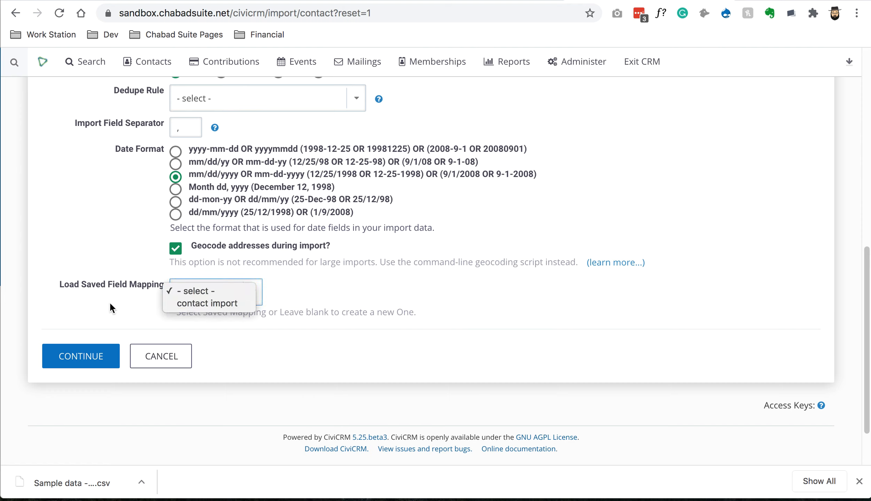
left_click(57, 289)
left_click(226, 285)
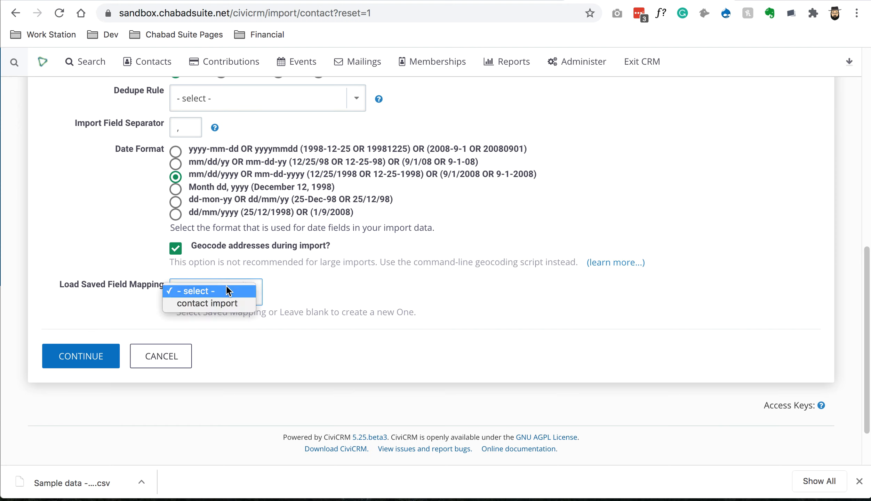
left_click(93, 343)
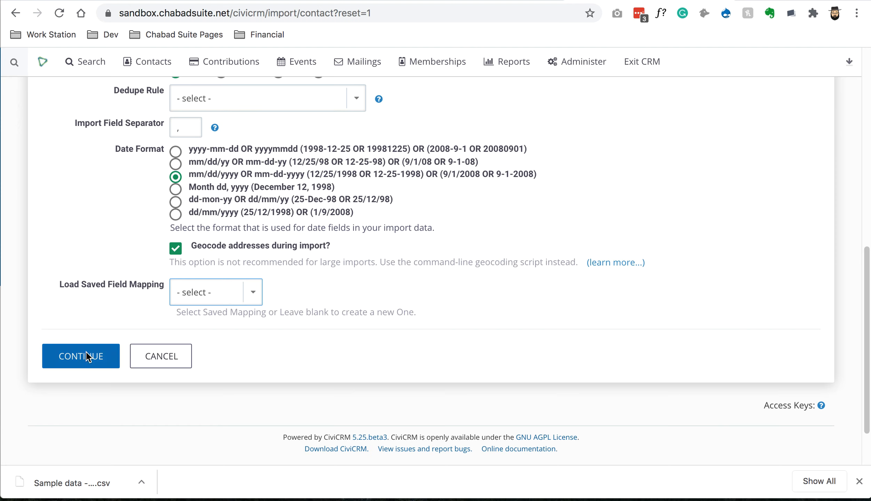
left_click(89, 358)
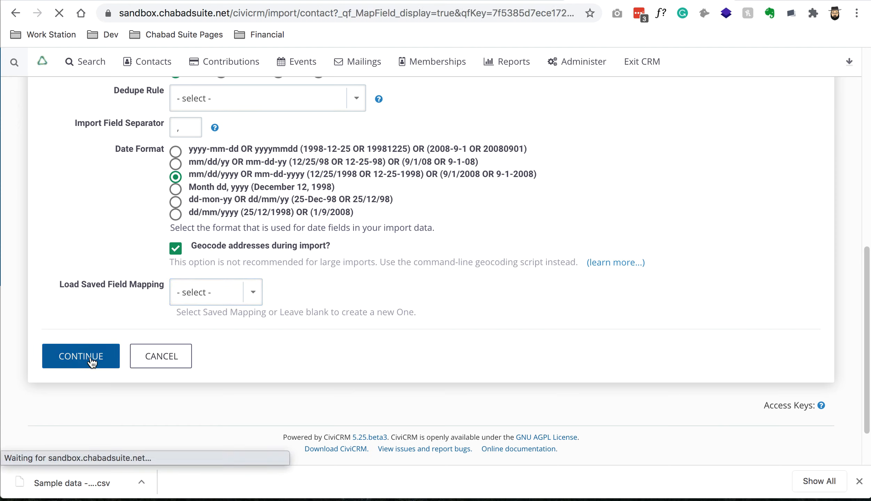
scroll(133, 357, "down", 2)
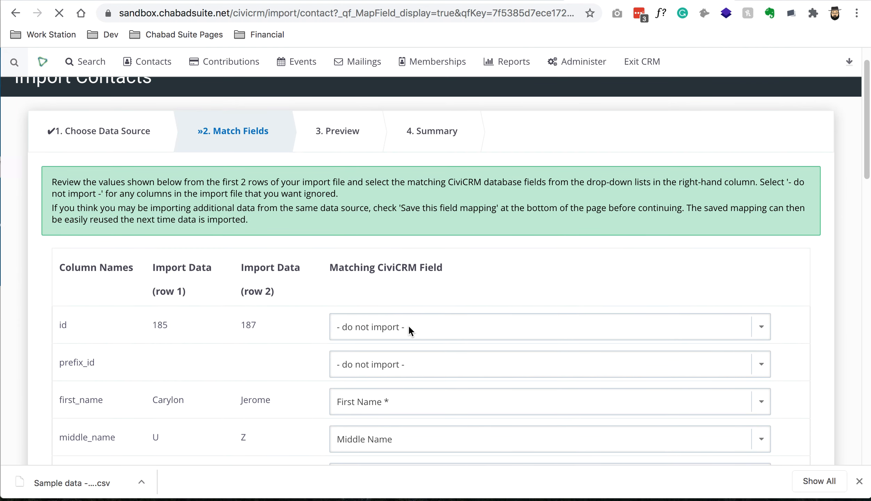
scroll(202, 378, "down", 10)
scroll(234, 323, "up", 12)
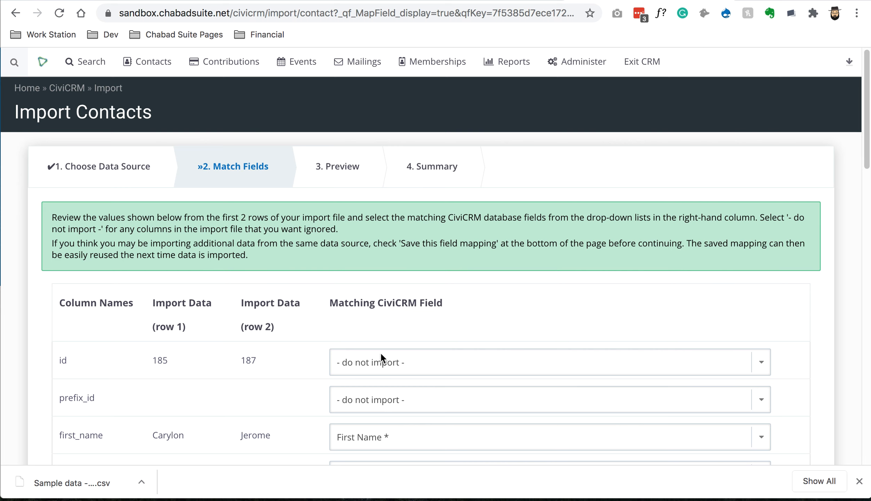
left_click(381, 352)
scroll(441, 360, "down", 10)
key("Return")
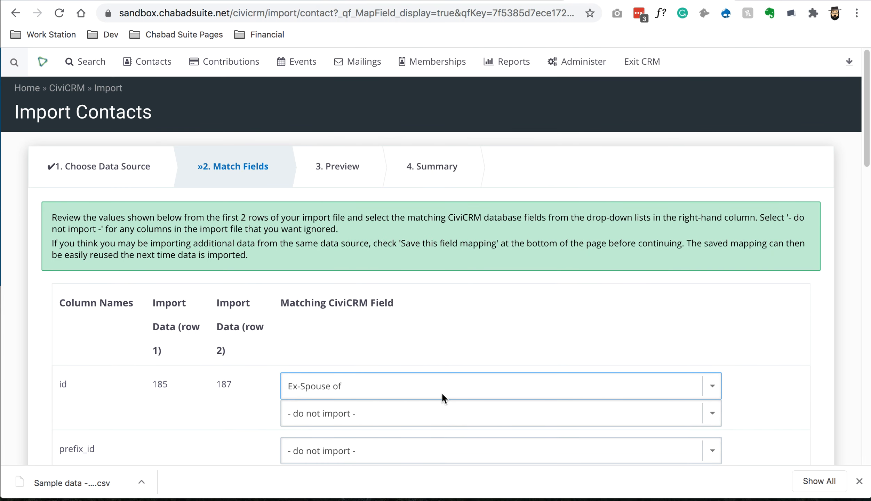
Match the id column to the External Identifier field.
left_click(442, 392)
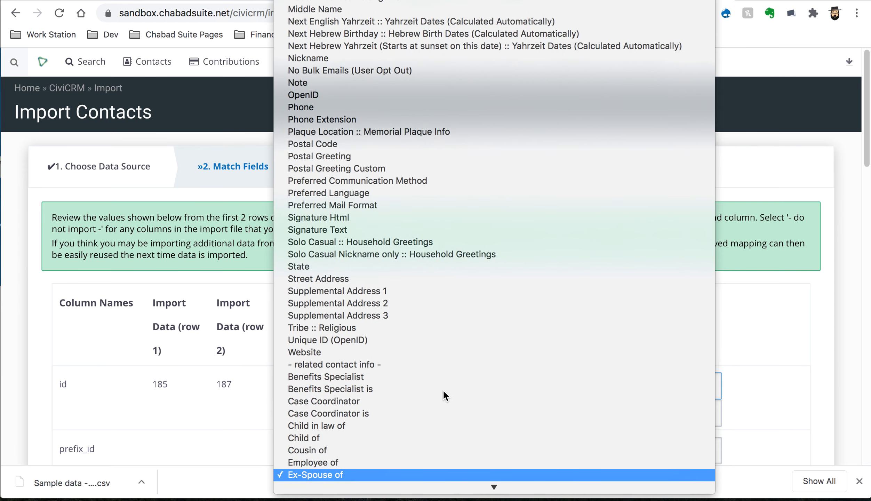
key("Up")
key("Up")
scroll(444, 389, "up", 10)
key("Down")
key("Down")
key("Down")
key("Down")
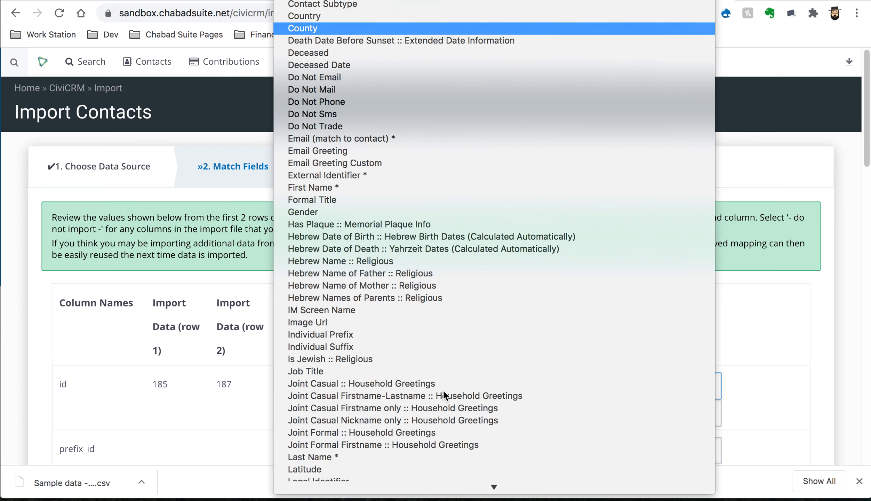
left_click(388, 176)
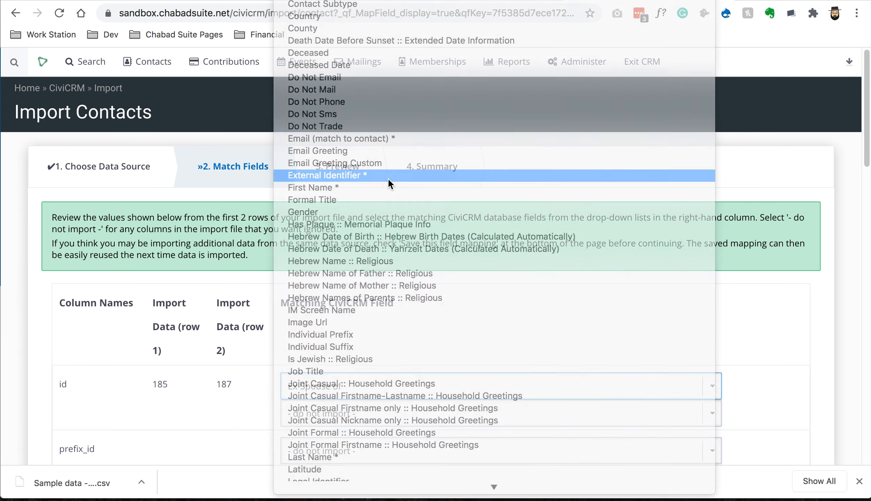
Match the prefix_id column to the Individual Prefix field.
scroll(295, 400, "down", 1)
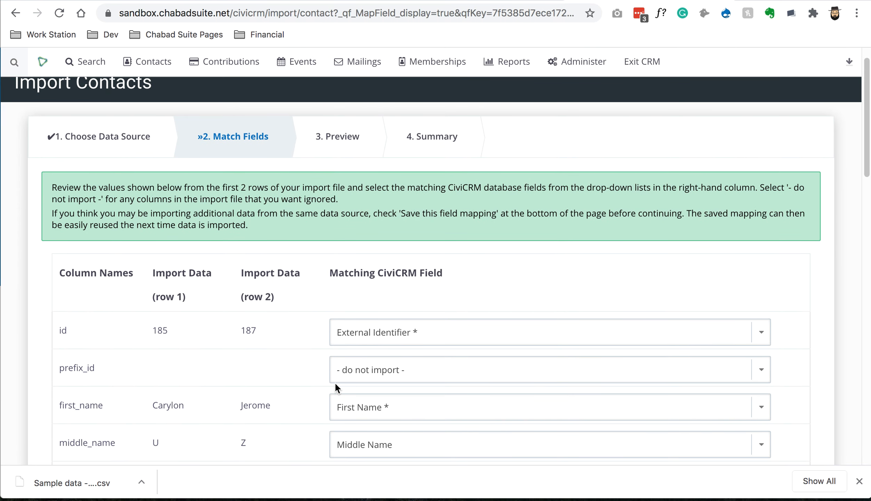
left_click(416, 361)
type("ind")
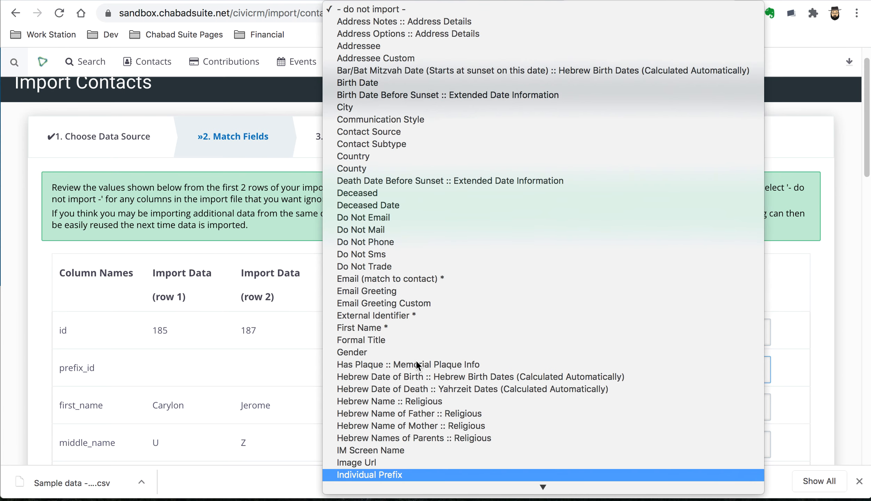
key("Return")
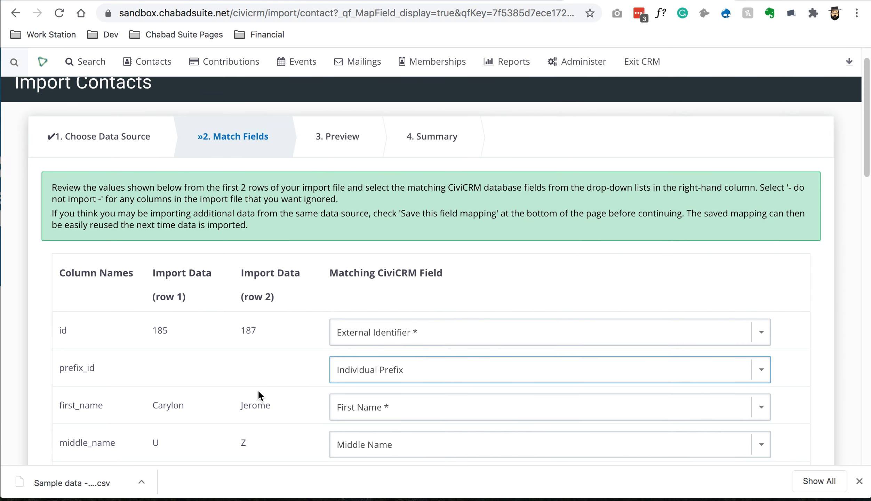
Match the nick_name column to the Nickname field.
scroll(268, 414, "down", 2)
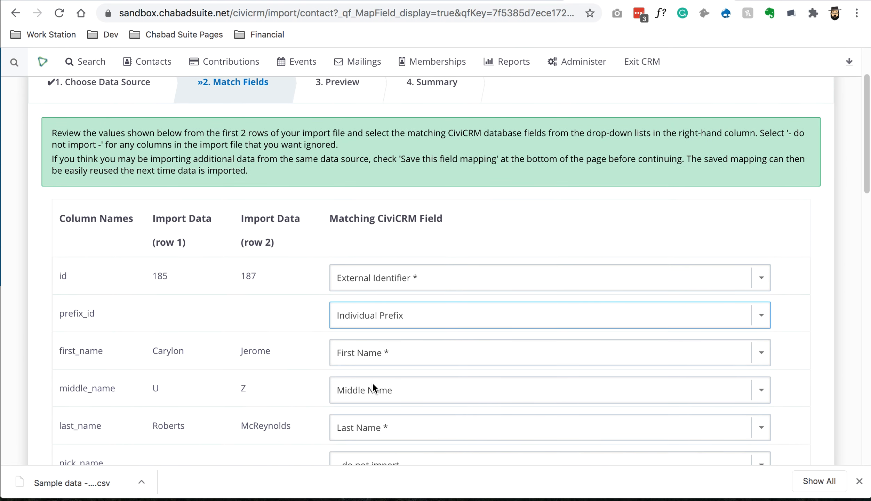
scroll(359, 421, "down", 2)
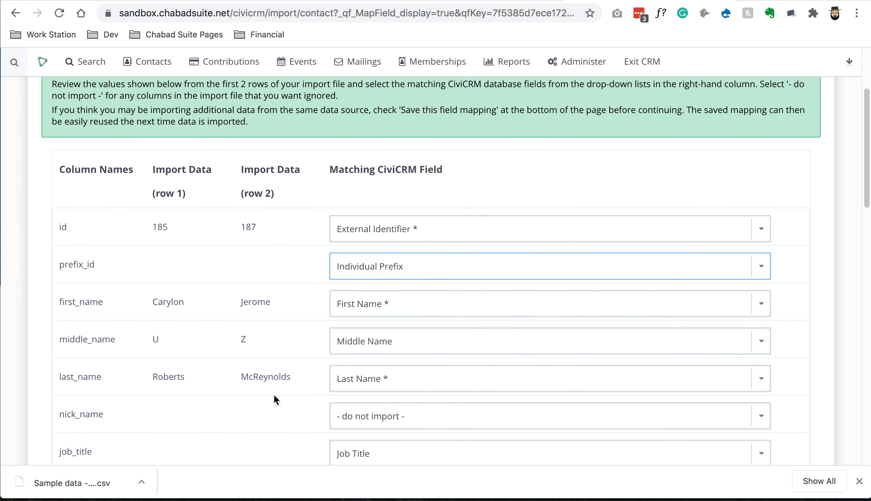
left_click(397, 415)
type("nick")
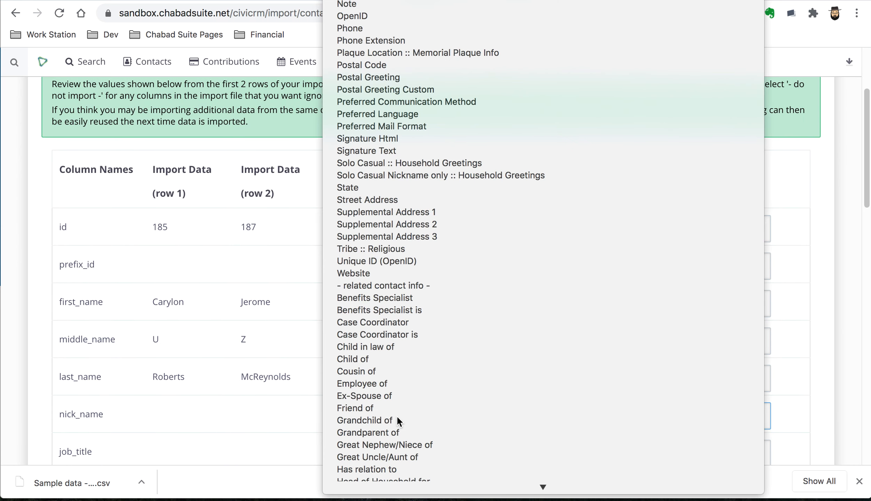
key("Return")
Match the gender_id column to the Gender field and check the birth_date row.
scroll(254, 434, "down", 7)
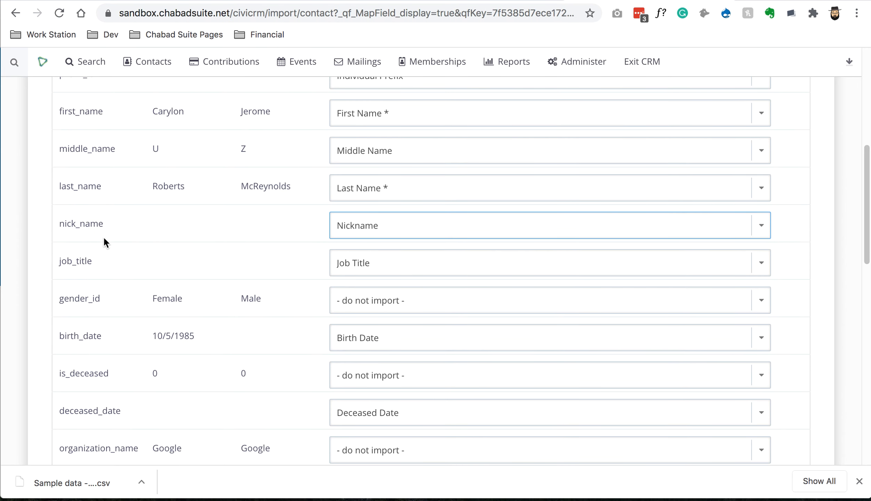
left_click(389, 302)
type("gender")
key("Return")
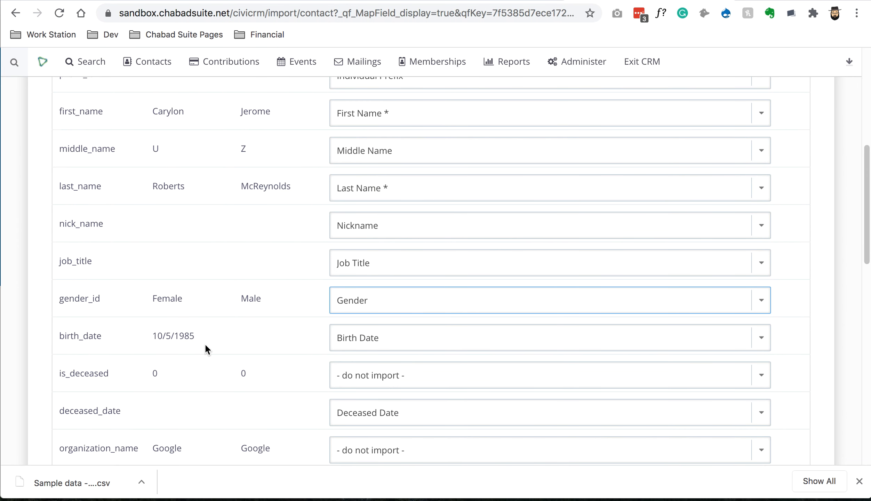
left_click(61, 339)
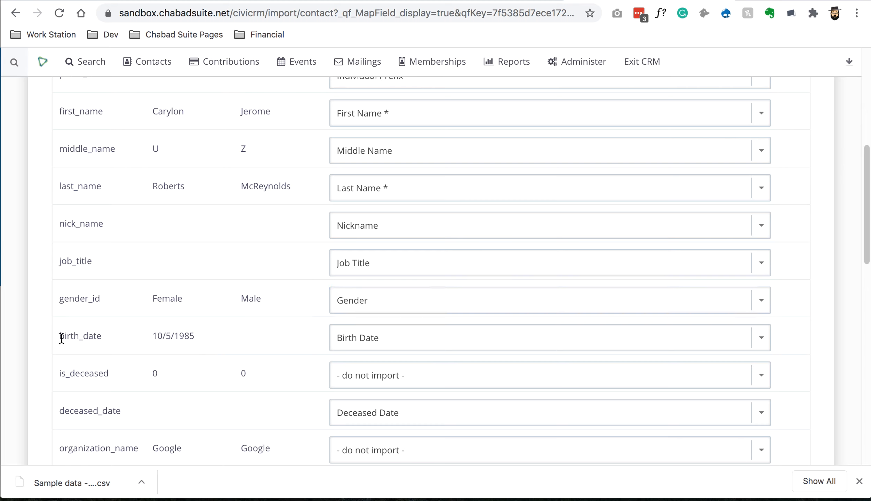
left_click_drag(61, 338, 101, 336)
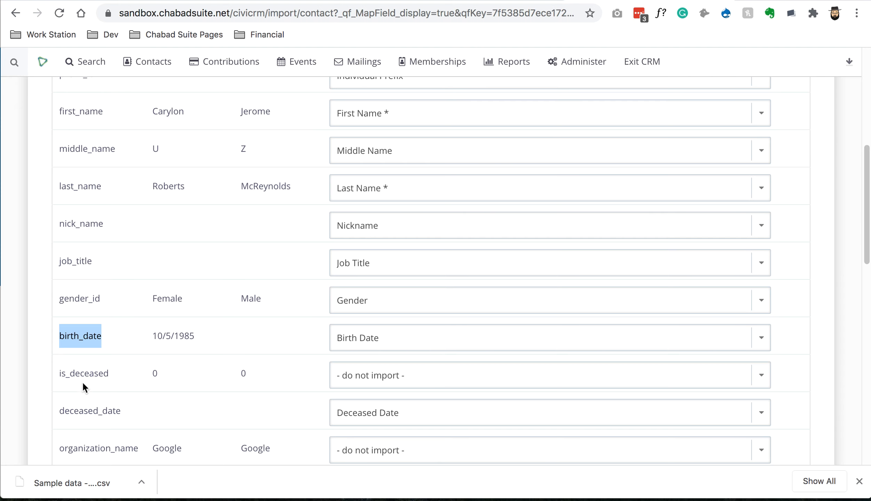
Match the is_deceased column to the Deceased field.
left_click(475, 376)
type("deceased")
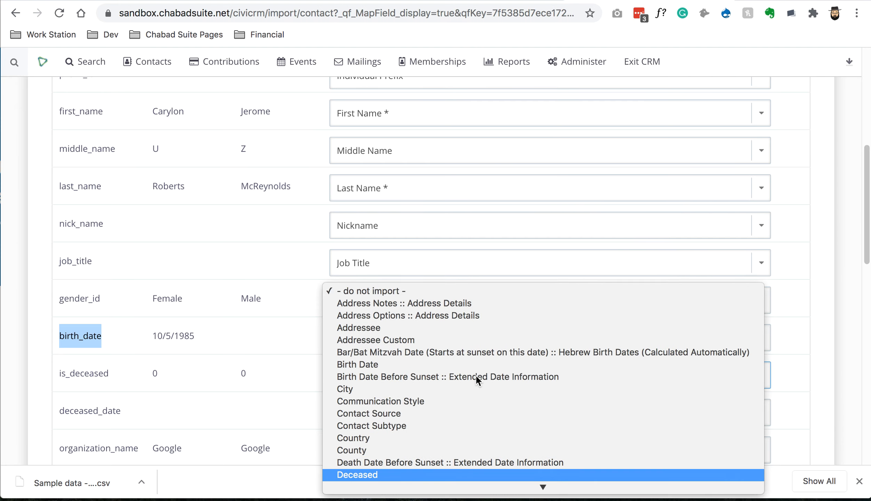
key("Return")
Examine the organization_name, employer_id, do-not-contact and spouse rows in the rest of the field matching table.
scroll(279, 397, "down", 1)
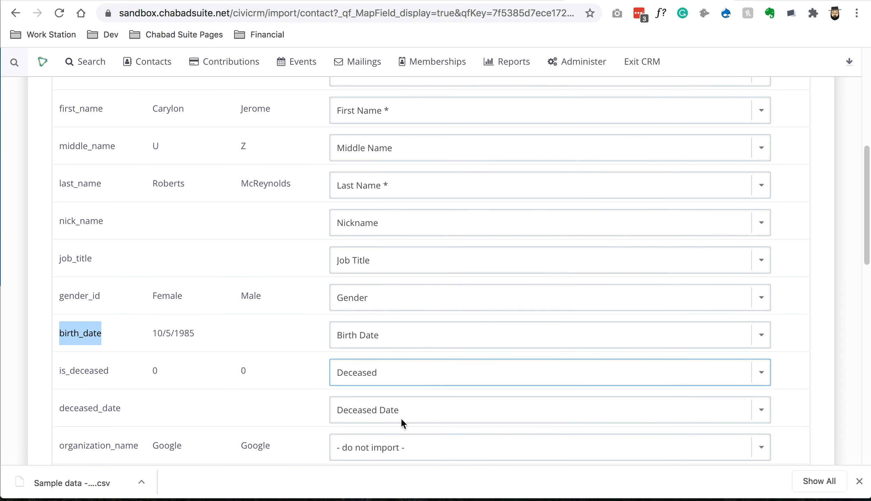
left_click(372, 452)
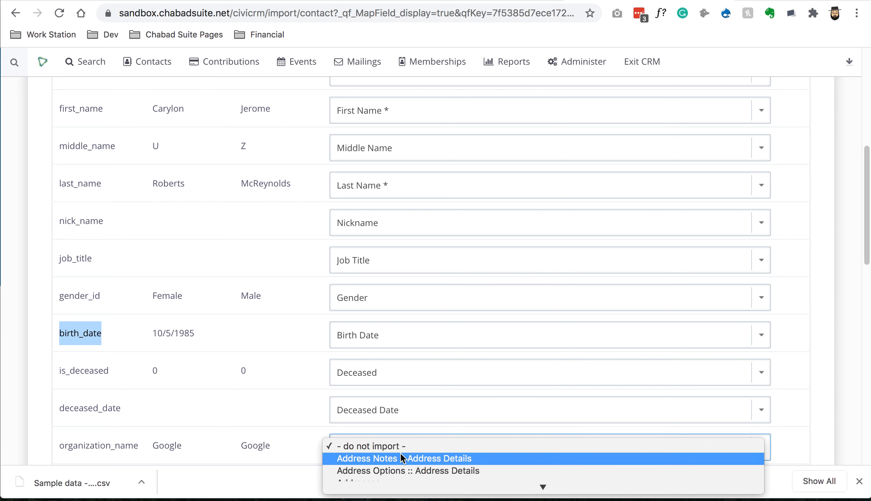
scroll(281, 392, "down", 3)
scroll(299, 435, "down", 5)
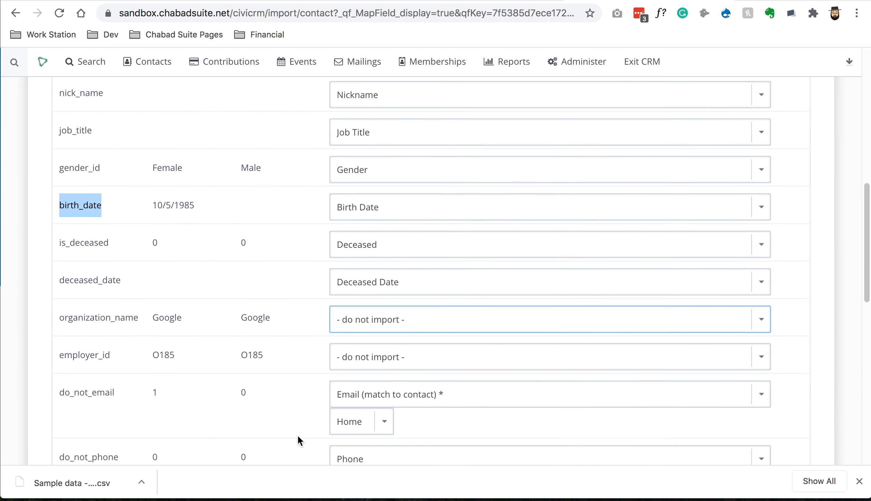
left_click_drag(67, 324, 116, 323)
scroll(126, 325, "down", 12)
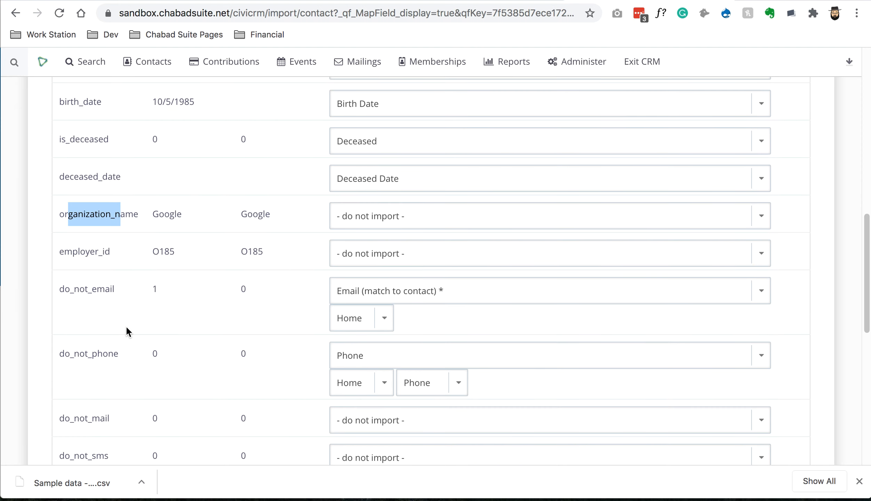
scroll(92, 281, "up", 15)
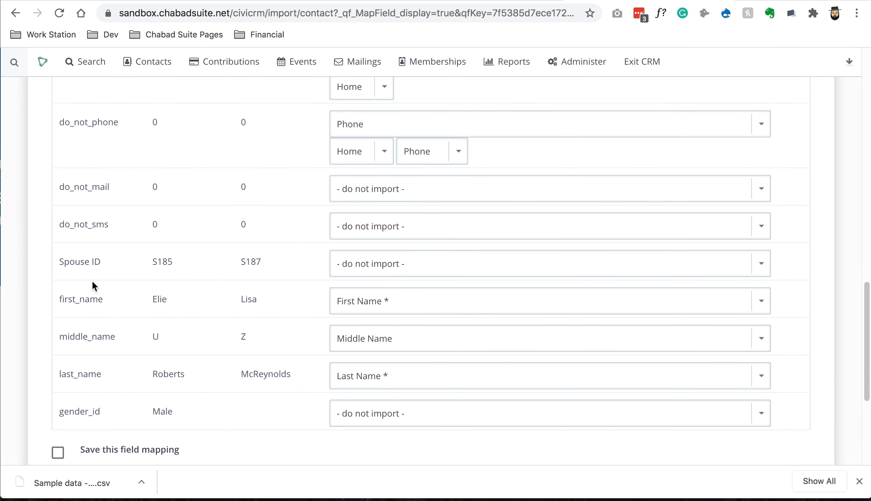
scroll(113, 340, "up", 3)
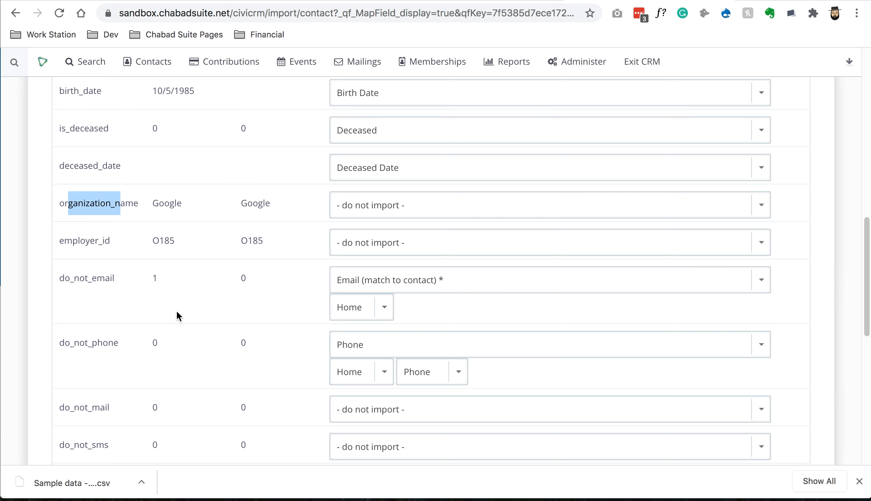
left_click(154, 284)
Match the organization_name column to the Employee of relationship with Organization Name (match to contact) as the related field.
left_click(339, 209)
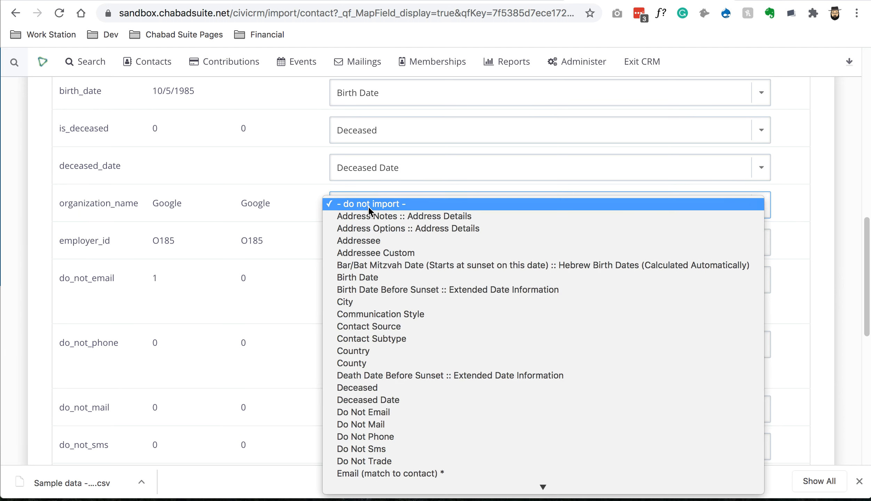
key("o")
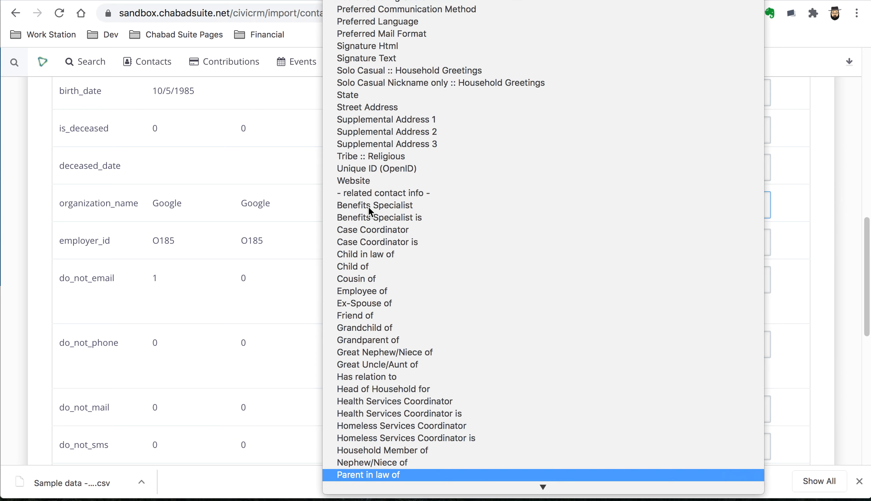
type("emp")
key("Return")
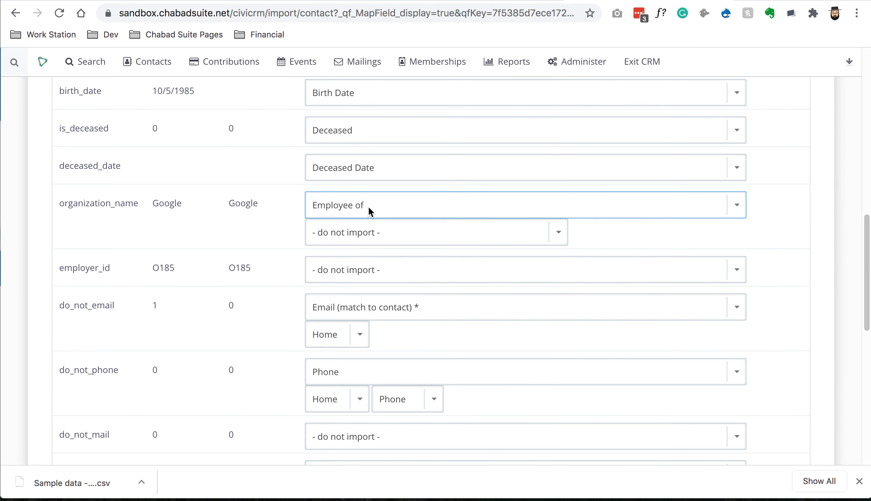
left_click(102, 205)
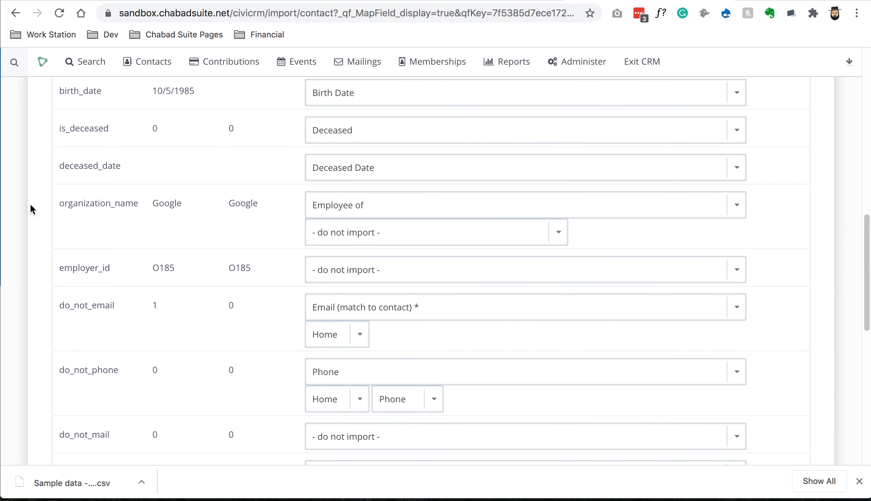
left_click_drag(105, 203, 85, 203)
left_click(85, 203)
double_click(54, 206)
left_click(405, 224)
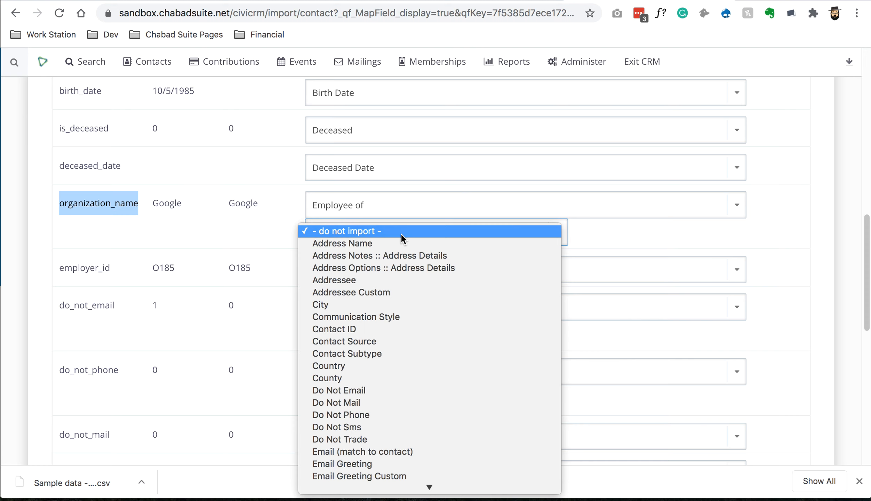
type("org")
key("Return")
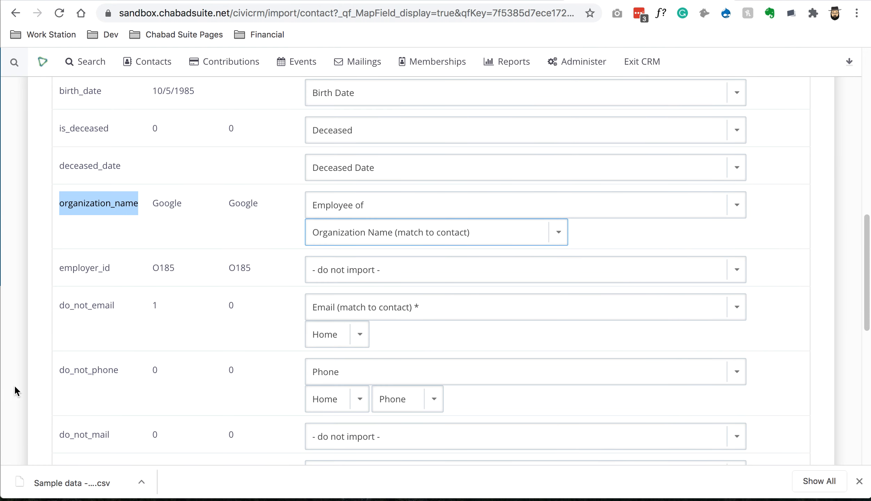
Match the employer_id column to the Employee of relationship with External Identifier as the related field.
left_click(379, 273)
type("emp")
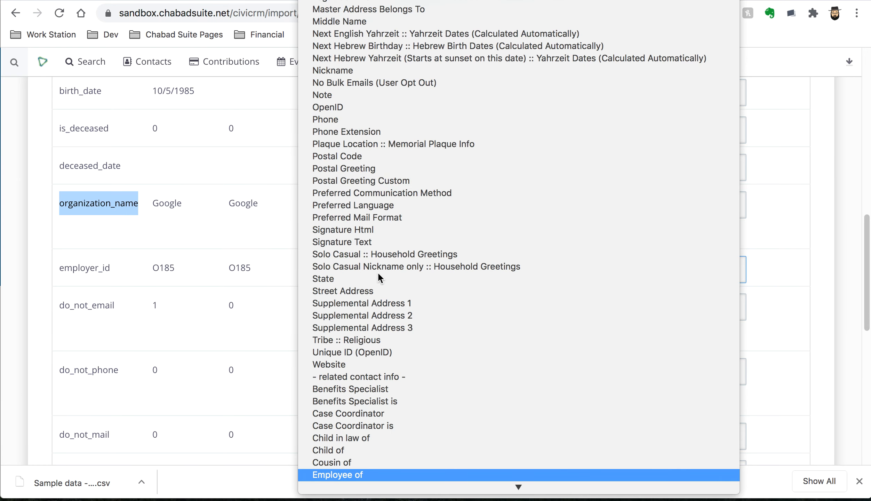
key("Return")
left_click(362, 292)
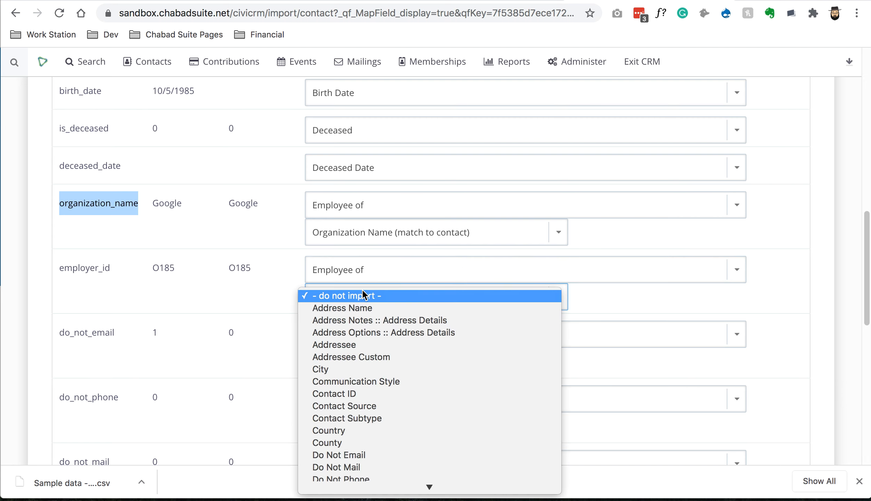
type("ex")
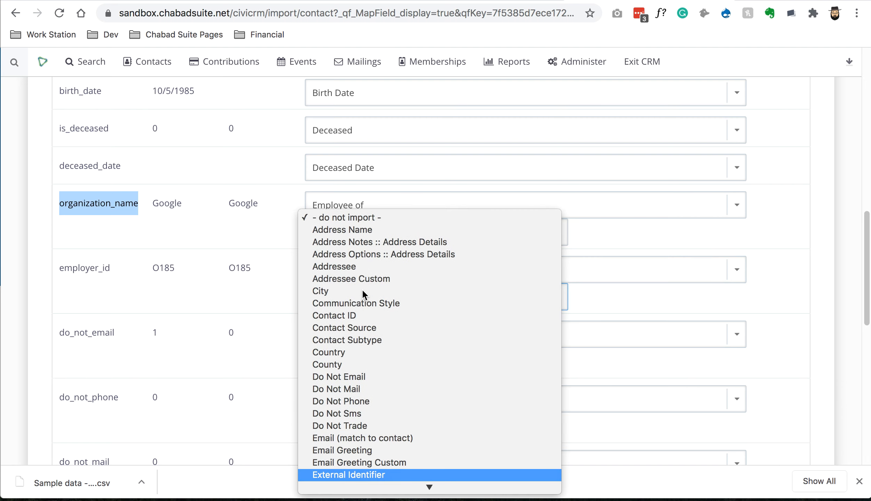
key("Return")
left_click(65, 322)
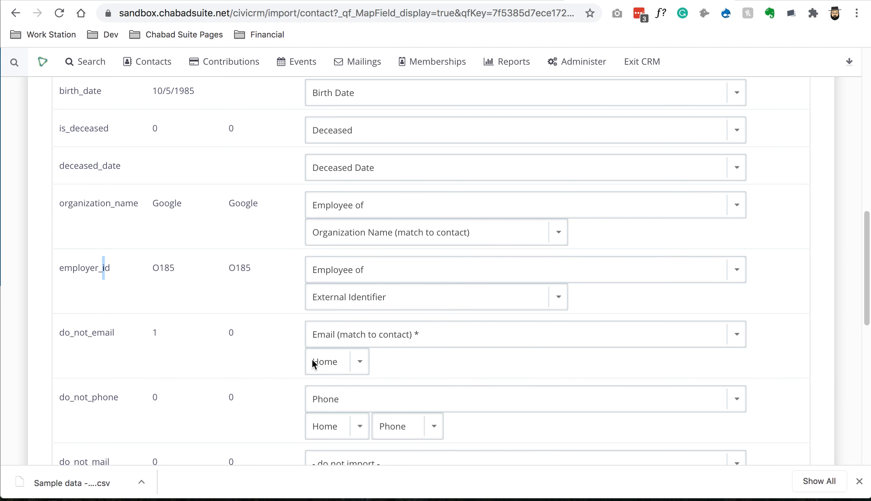
Change the do_not_email column's match to the Do Not Email field.
scroll(348, 348, "down", 1)
scroll(390, 344, "down", 2)
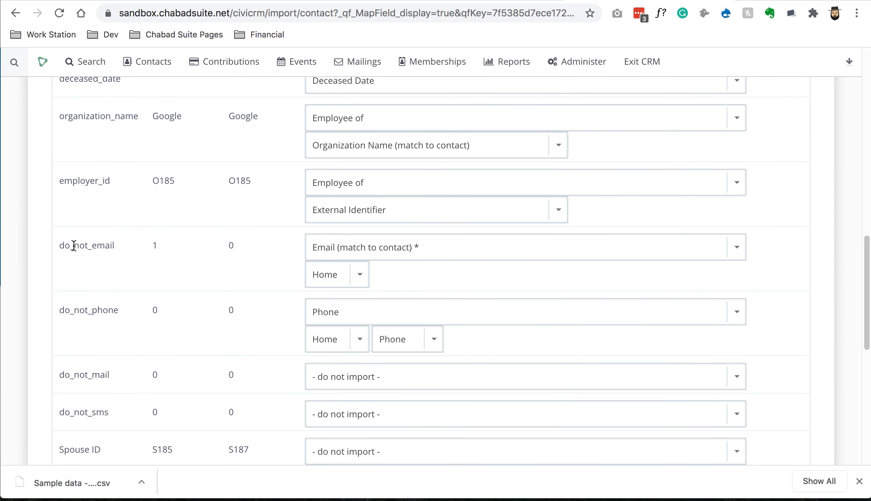
left_click(370, 253)
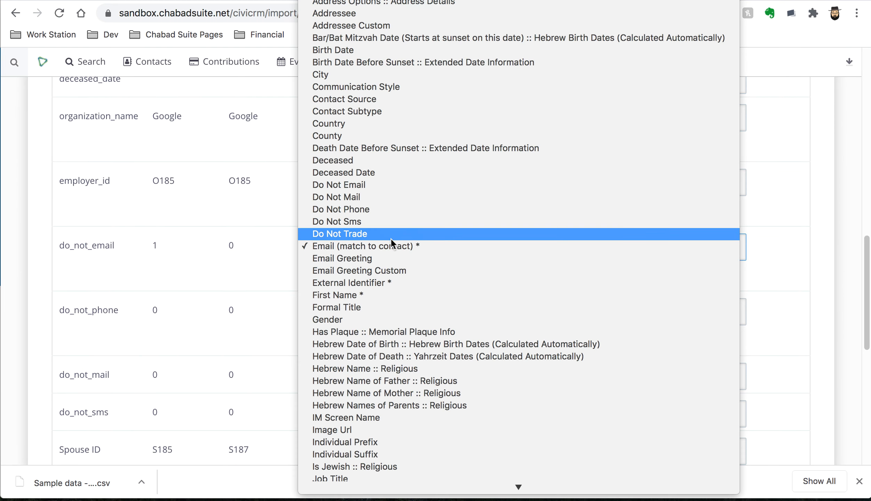
left_click(386, 186)
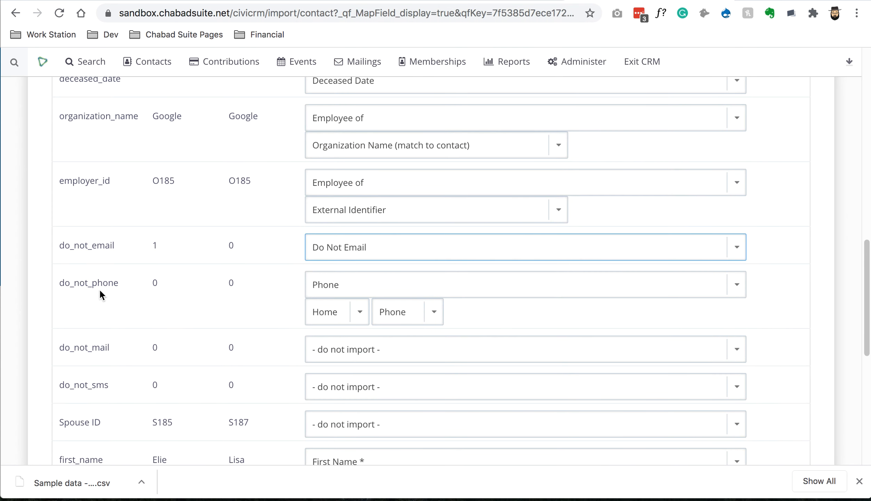
Match the do_not_phone column to Do Not Phone and the do_not_mail column to Do Not Mail.
left_click(329, 283)
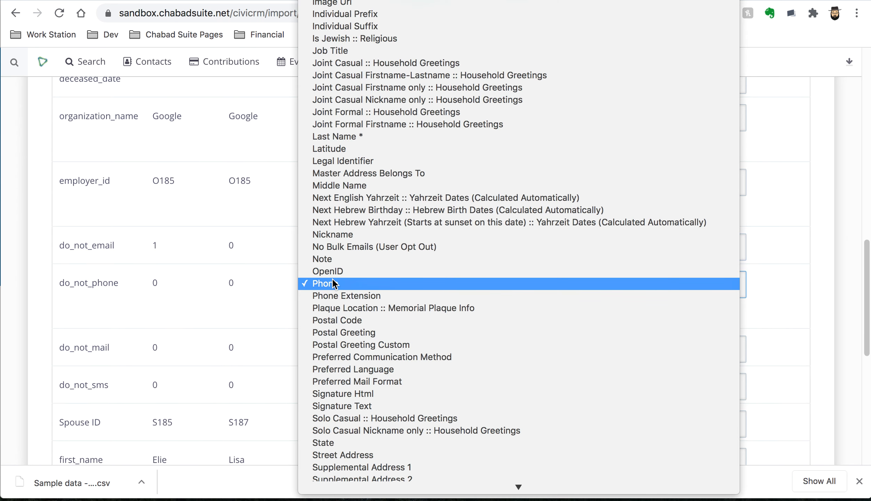
scroll(333, 276, "up", 10)
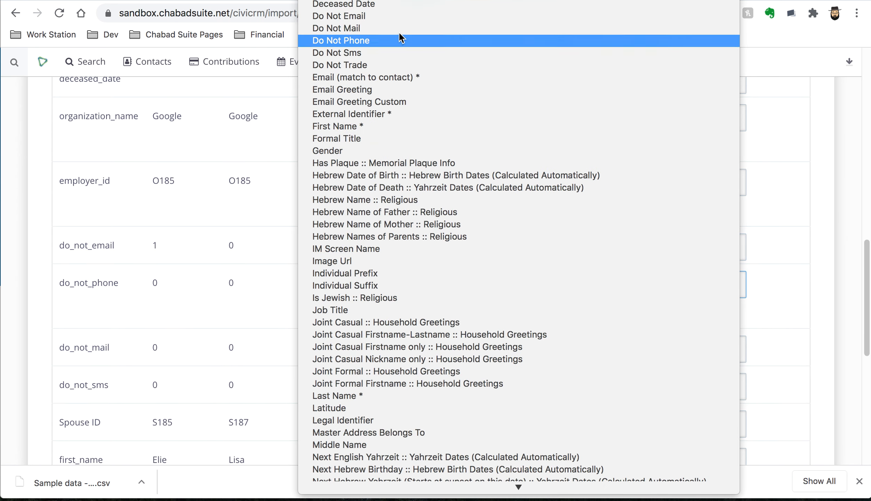
left_click(394, 41)
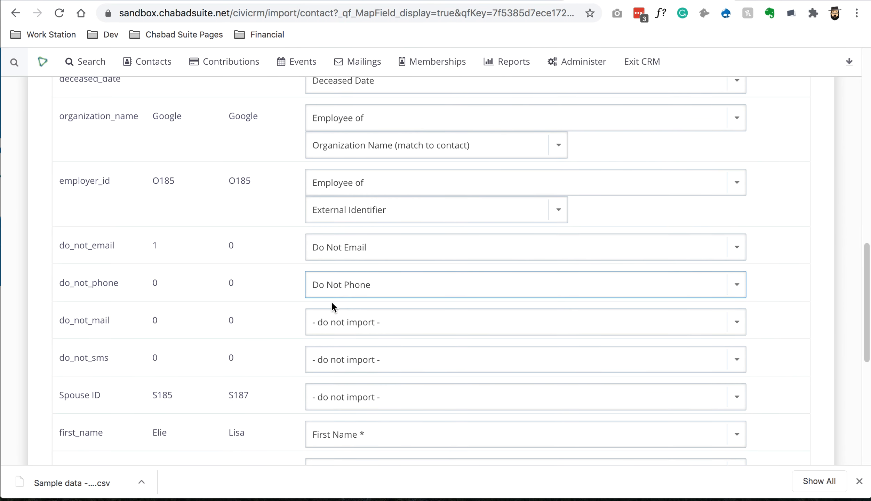
left_click(404, 317)
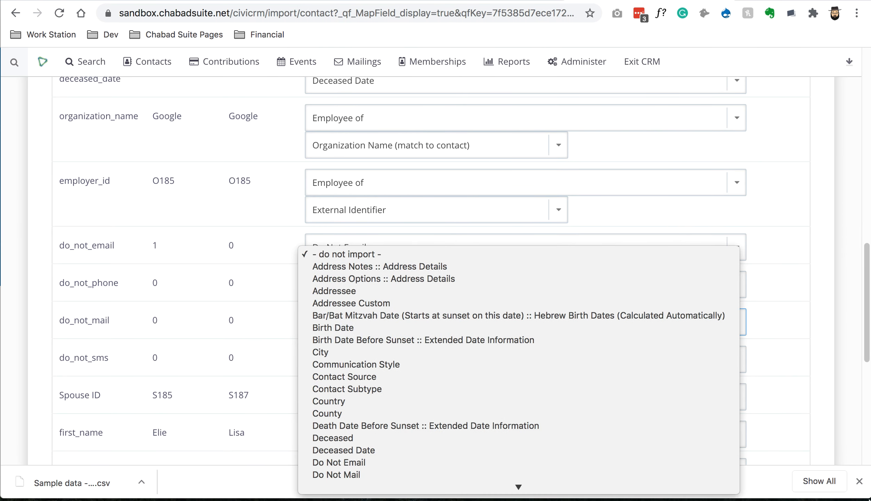
left_click(488, 440)
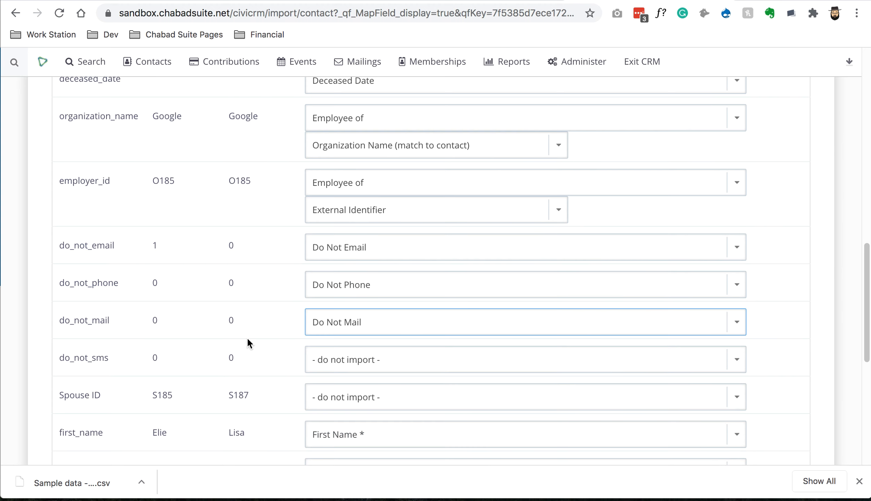
Match the do_not_sms column to the Do Not Sms field.
left_click(311, 365)
scroll(351, 415, "down", 5)
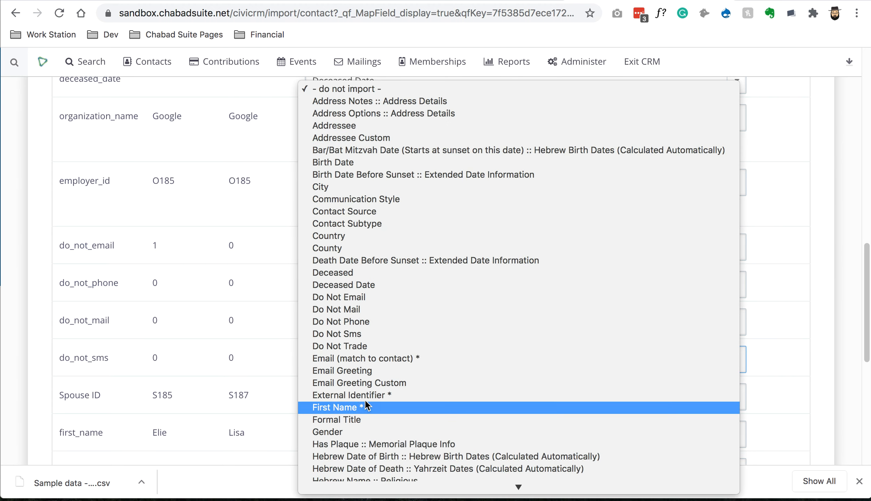
left_click(379, 334)
Exclude the spouse's first_name column, below Spouse ID, from the import by matching it to "- do not import -".
scroll(217, 369, "down", 3)
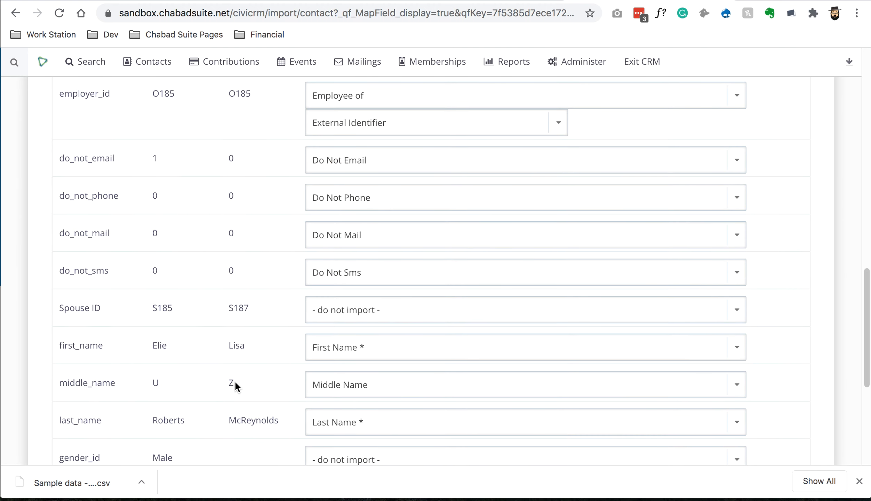
scroll(160, 308, "down", 2)
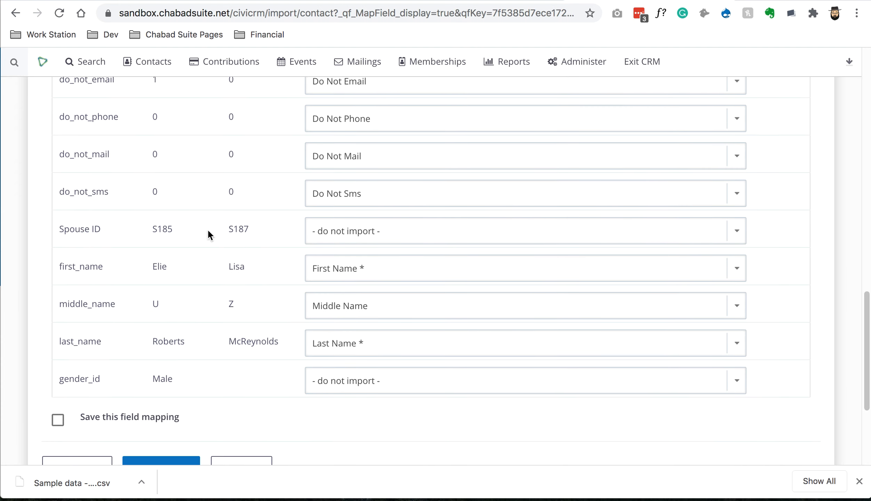
left_click_drag(69, 267, 183, 267)
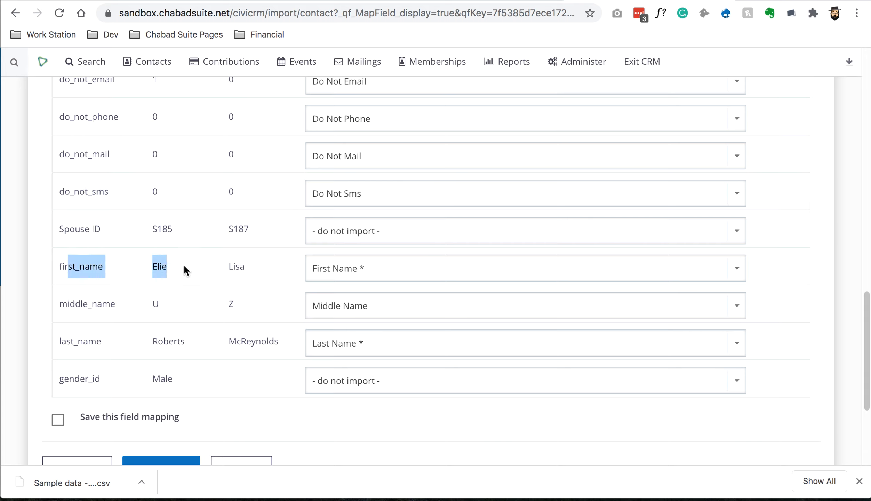
left_click_drag(80, 269, 162, 269)
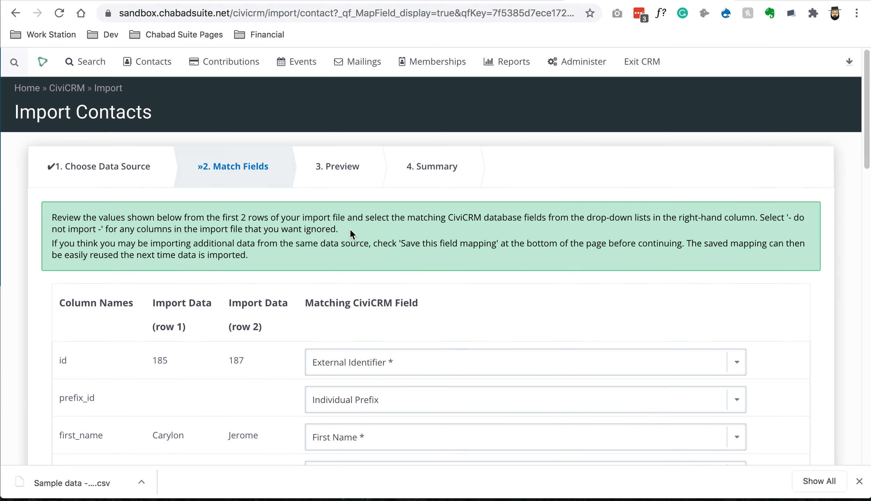
scroll(350, 233, "down", 5)
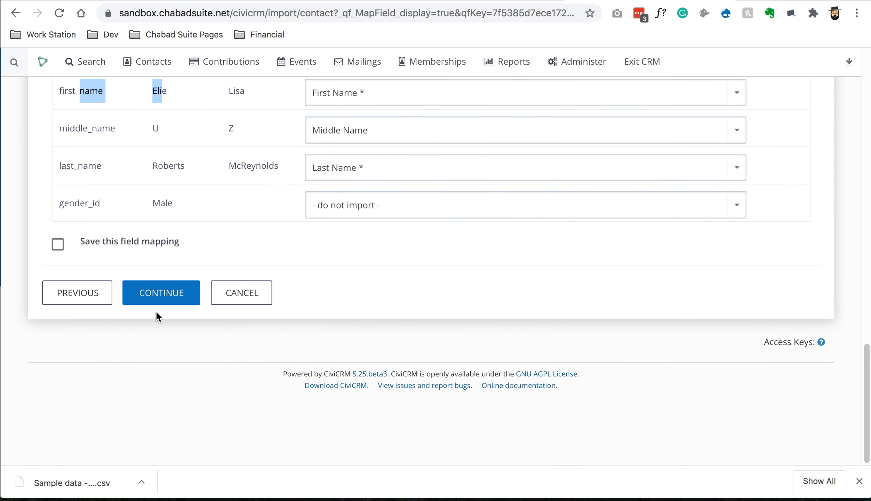
scroll(216, 271, "up", 1)
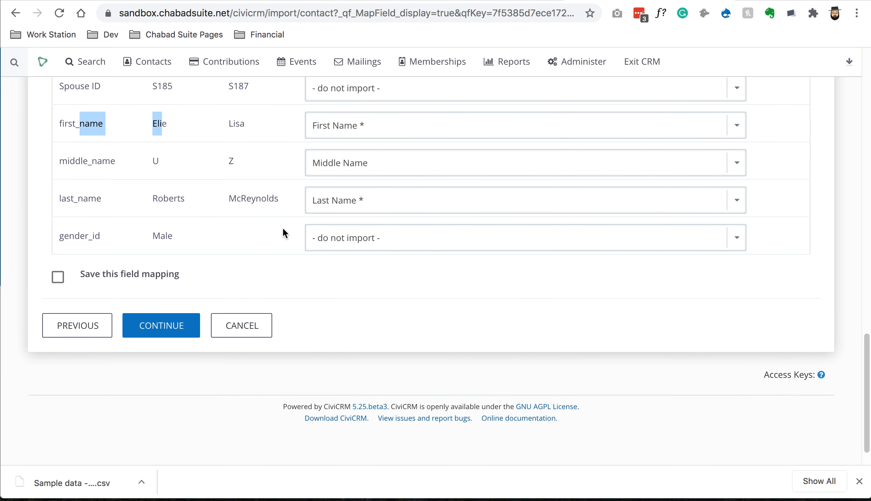
left_click(383, 127)
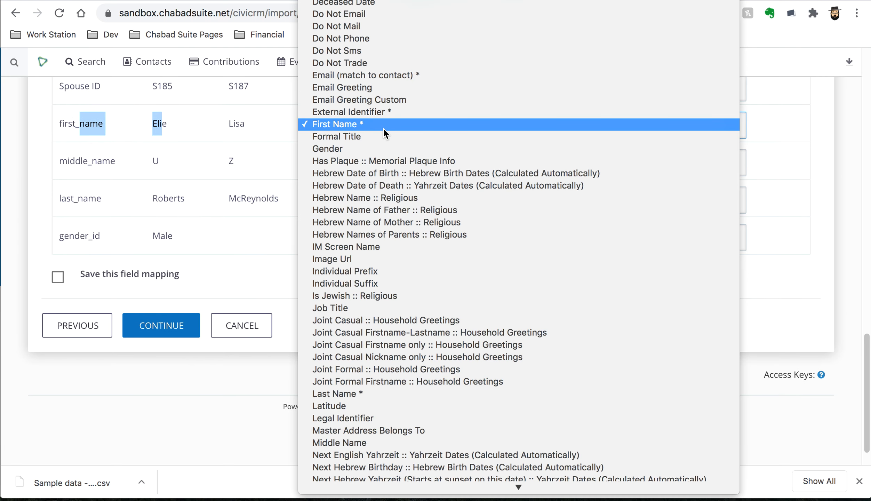
scroll(383, 127, "up", 5)
key("Return")
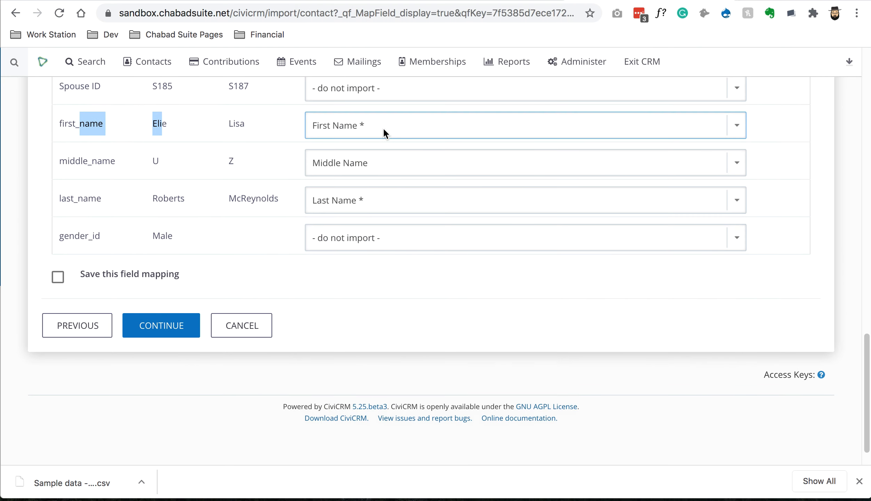
Set the spouse's middle_name and last_name columns to "- do not import -".
left_click(390, 162)
scroll(390, 161, "up", 5)
key("Return")
left_click(400, 193)
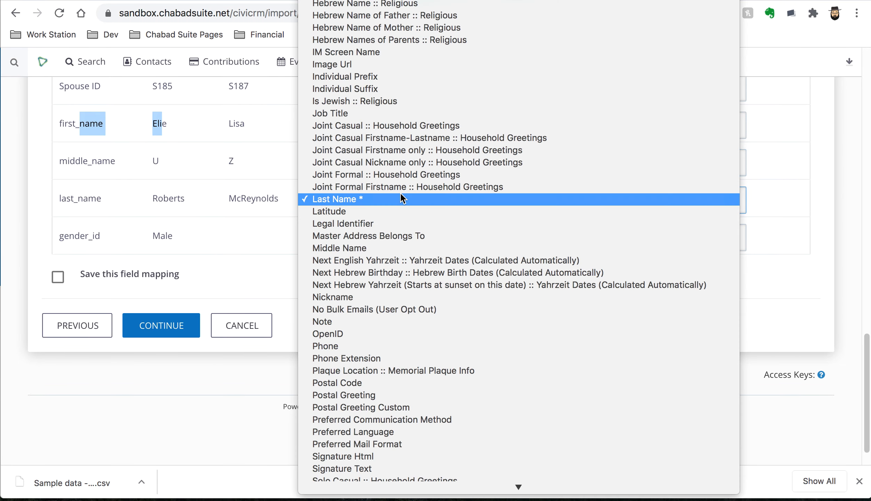
scroll(401, 193, "up", 5)
key("Return")
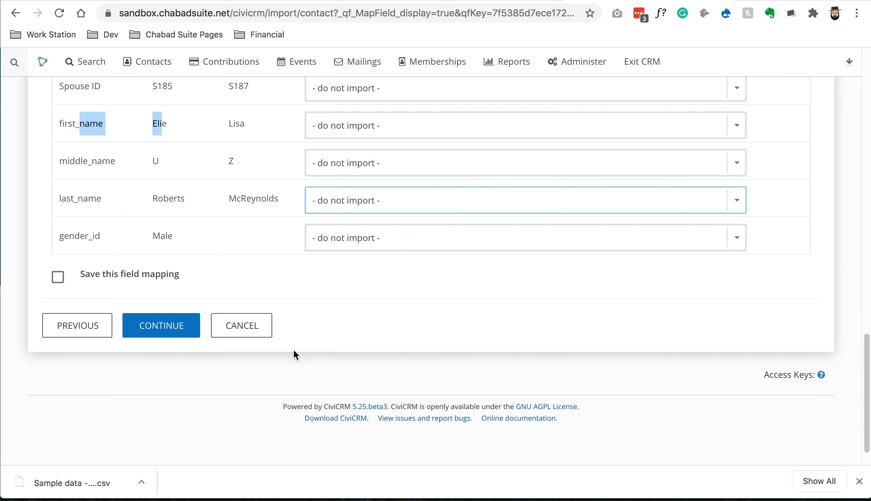
left_click(405, 293)
Save this field mapping under the name "couples org import" and continue to the import preview.
scroll(159, 215, "up", 4)
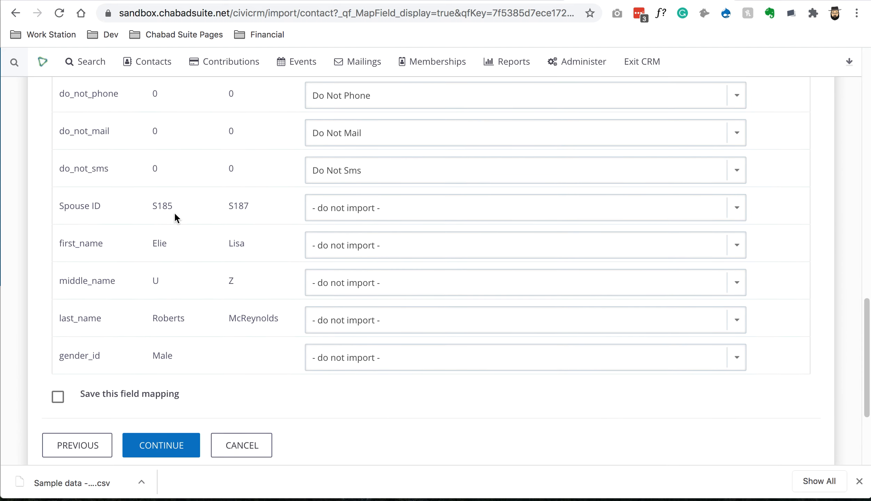
left_click(130, 394)
left_click(228, 416)
type("couples org import")
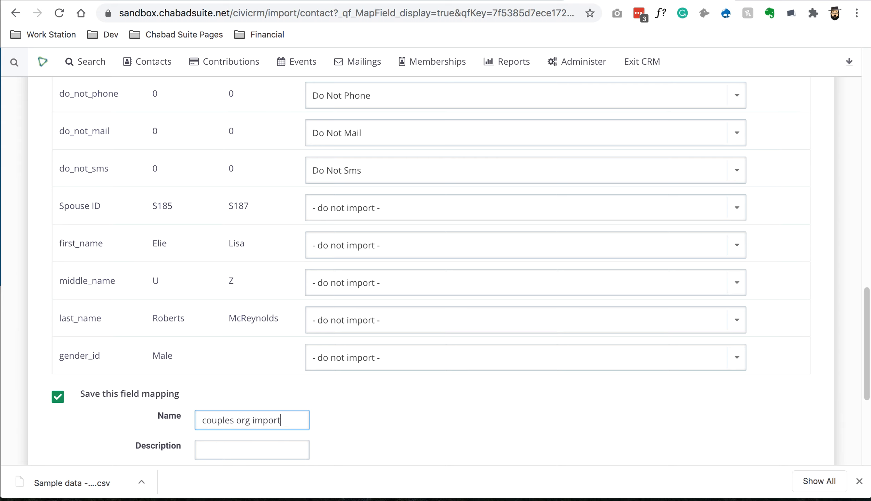
left_click(161, 376)
scroll(282, 384, "down", 6)
left_click(160, 299)
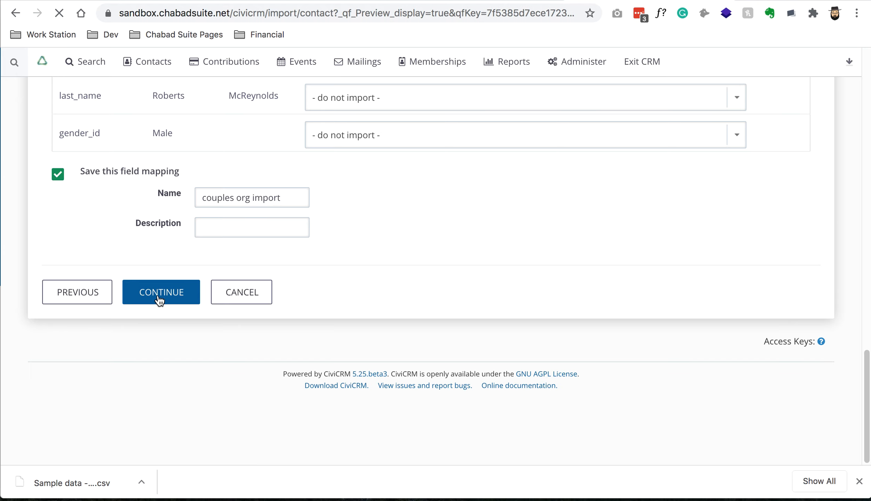
Review the column matches in the import preview, including the employer, do-not-contact and spouse rows.
scroll(263, 303, "down", 5)
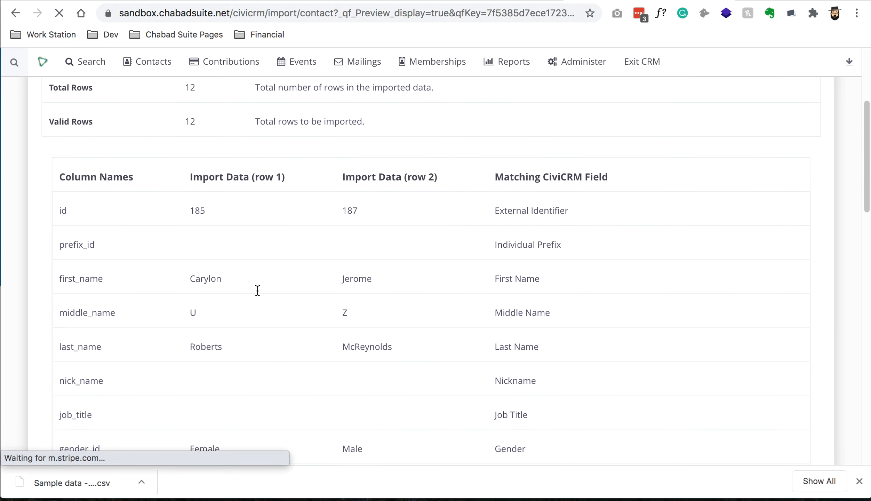
scroll(291, 288, "down", 15)
scroll(293, 288, "up", 2)
scroll(293, 289, "up", 6)
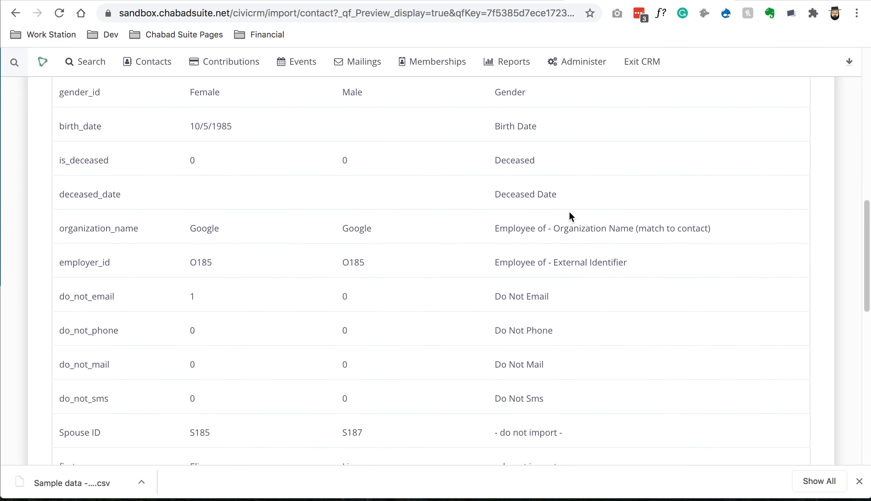
scroll(556, 206, "up", 10)
scroll(550, 220, "down", 15)
scroll(535, 223, "up", 5)
scroll(456, 230, "down", 8)
scroll(445, 236, "up", 2)
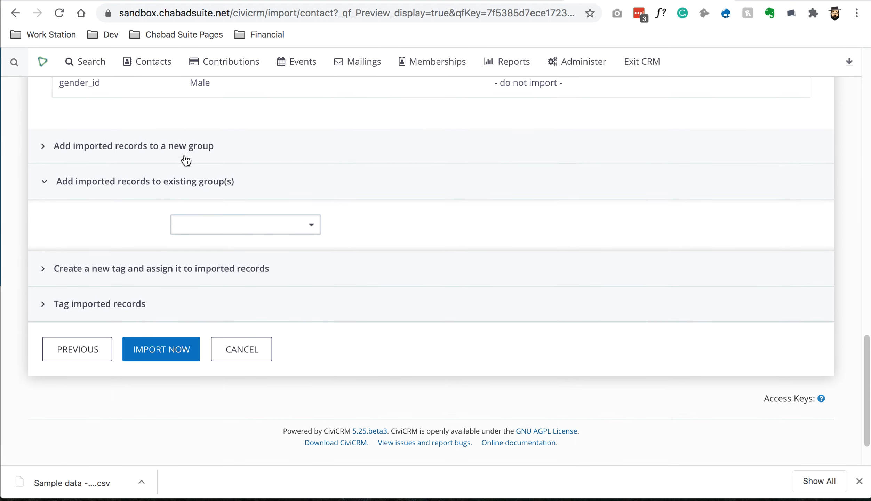
Add the imported records to a new Mailing List group named "couples/orgs".
left_click(160, 150)
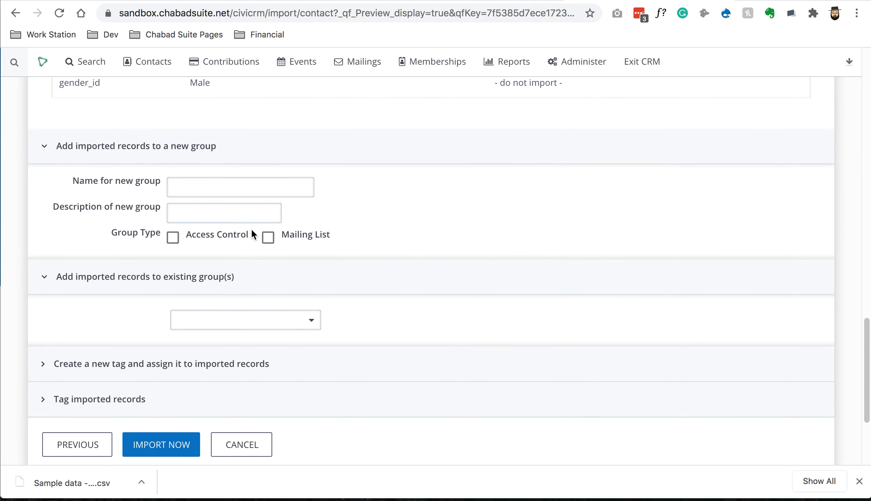
left_click(267, 240)
left_click(271, 189)
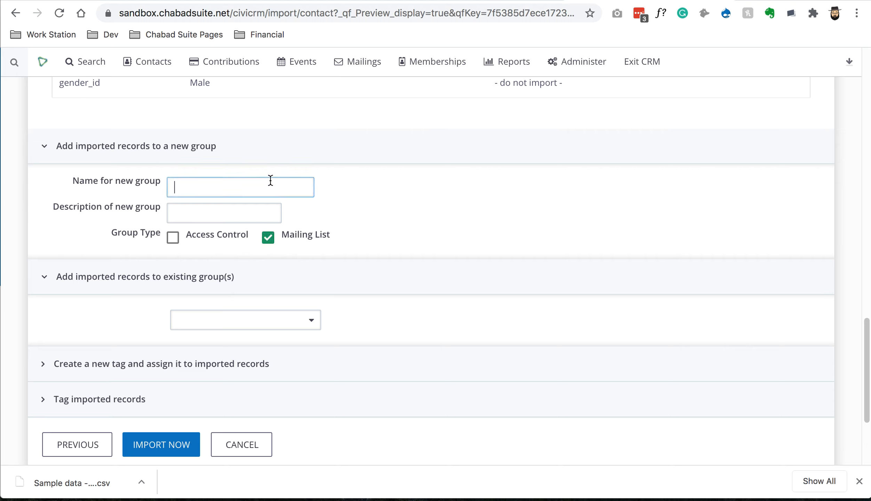
type("couples/orgs")
Add the imported records to the existing Contact List group as well.
scroll(198, 292, "down", 2)
left_click(196, 274)
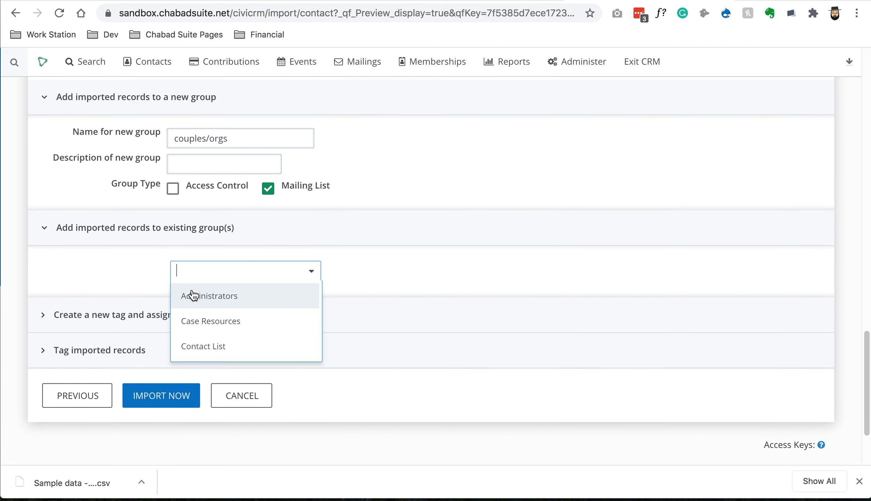
left_click(231, 347)
Assign a new tag named "Org COntact" to the imported records and run the import.
left_click(64, 313)
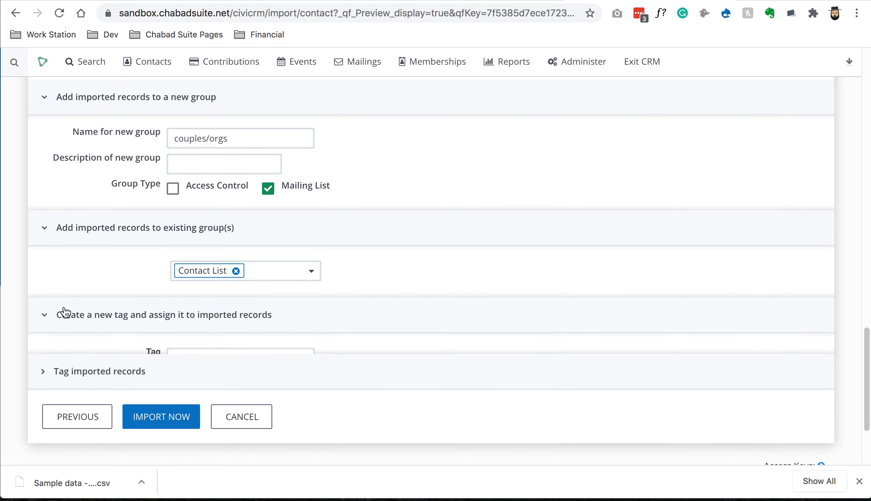
scroll(87, 300, "down", 5)
left_click(206, 194)
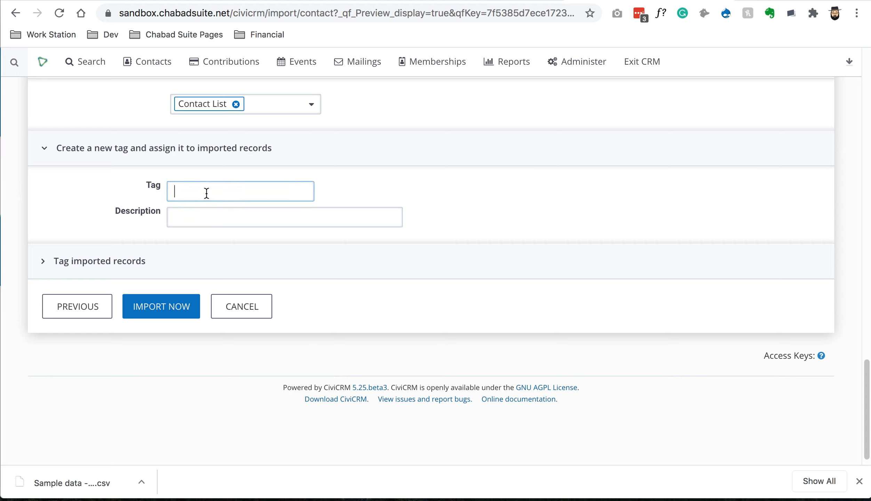
type("Org COntact")
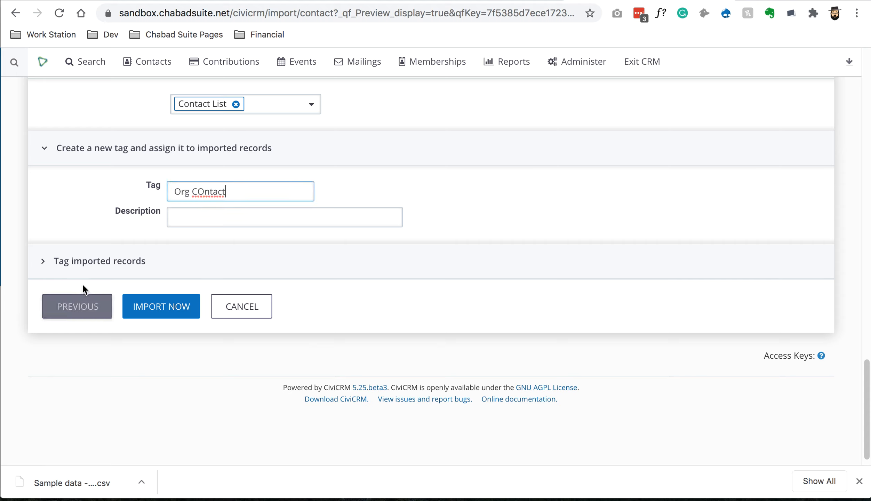
left_click(171, 314)
key("Return")
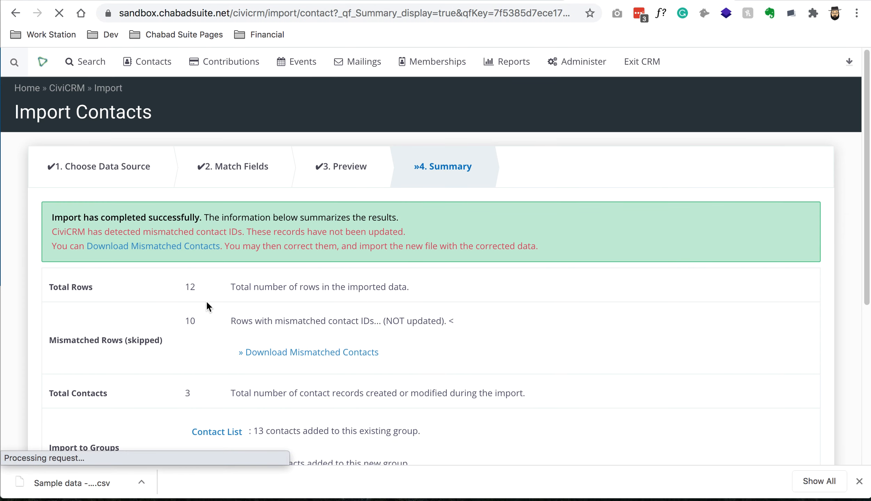
Review the mismatched rows, total contacts, groups and tags in the import summary and close it.
left_click_drag(212, 322, 187, 321)
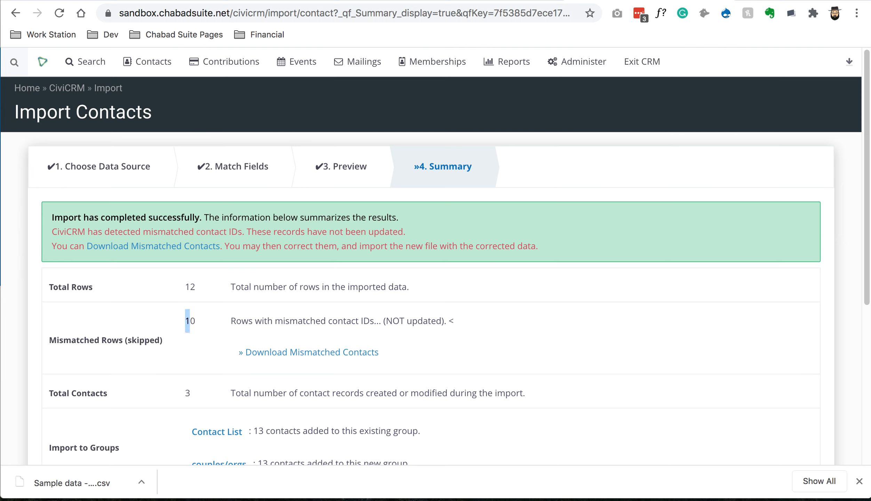
left_click_drag(63, 348, 214, 385)
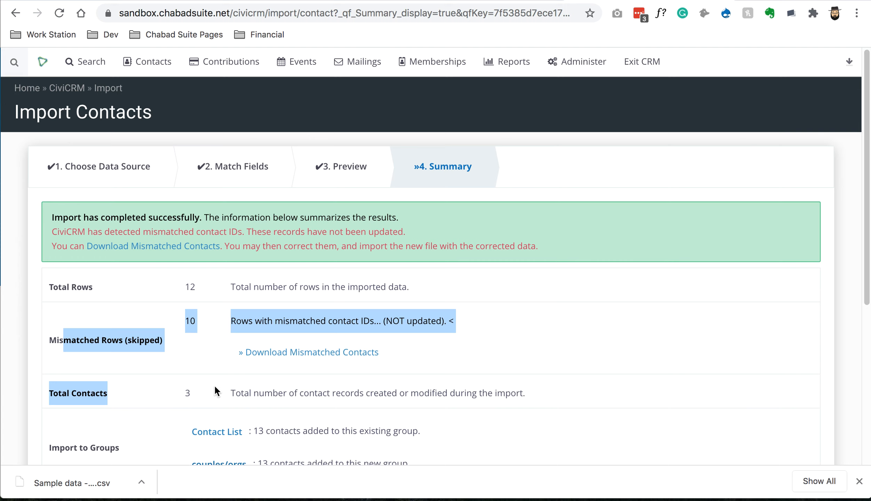
left_click(188, 345)
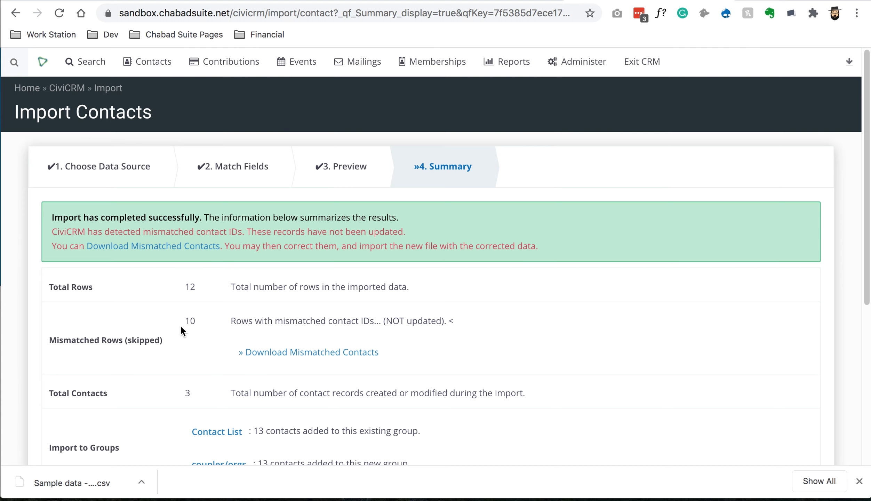
left_click(213, 321)
scroll(196, 356, "down", 5)
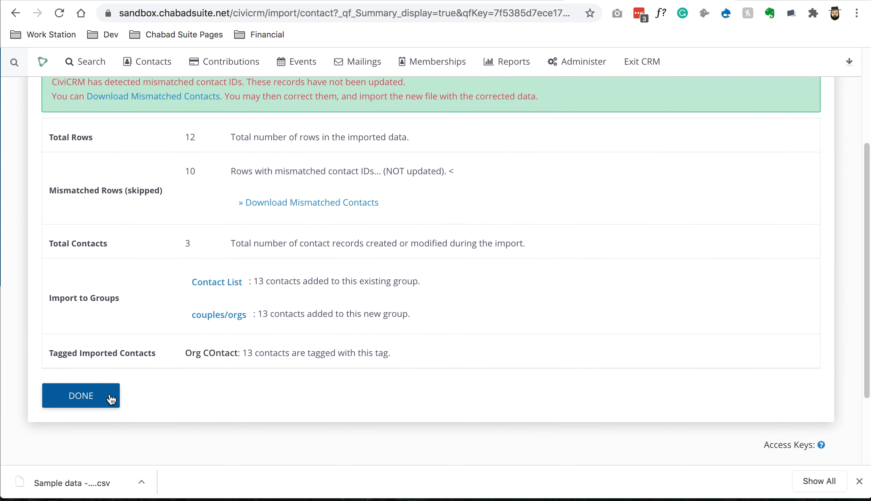
left_click(90, 401)
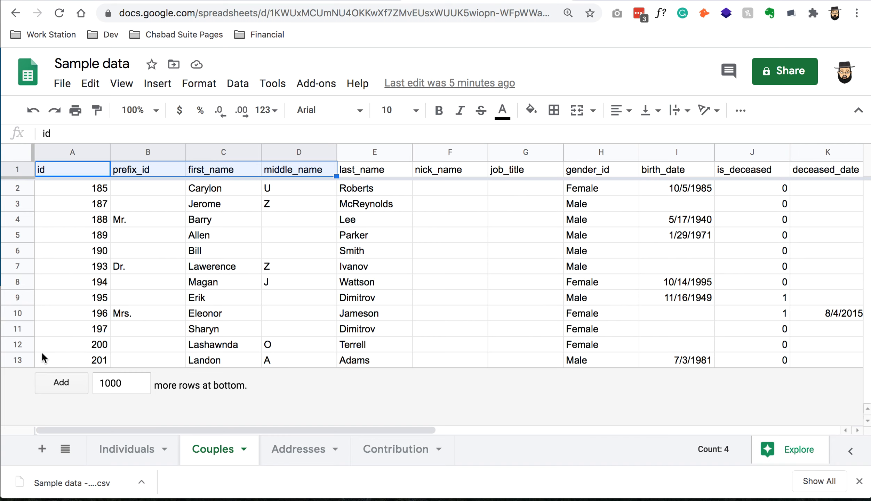
Switch to the Sample data spreadsheet in Google Sheets and select all id values on the Couples sheet.
left_click_drag(59, 185, 59, 365)
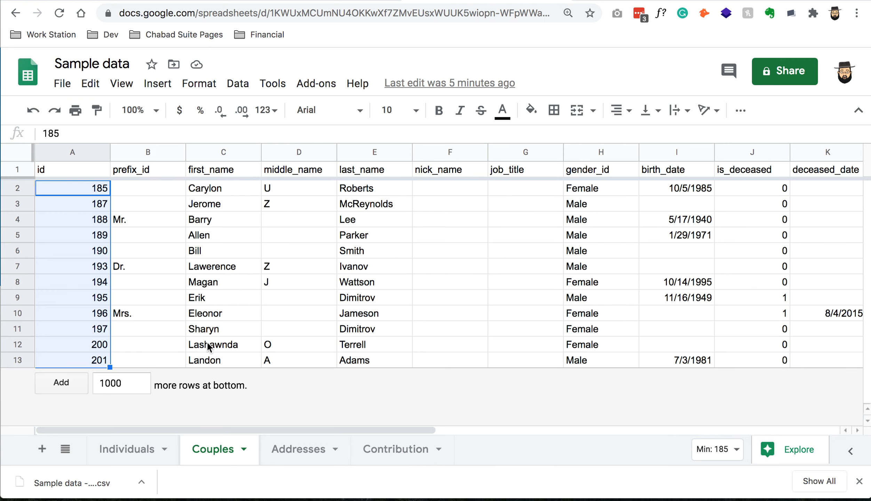
Check the Google entries in the organization_name and employer_id columns, undoing the accidental move of the frozen row divider.
left_click_drag(271, 427, 410, 421)
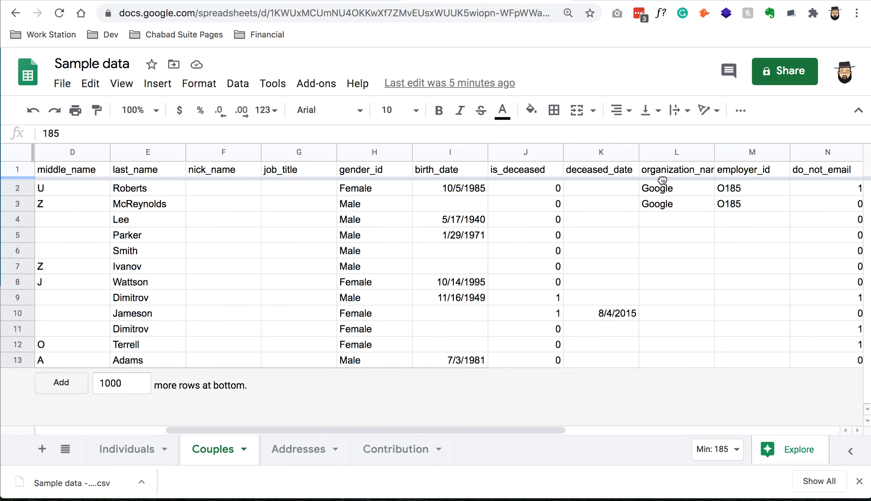
left_click_drag(663, 186, 661, 187)
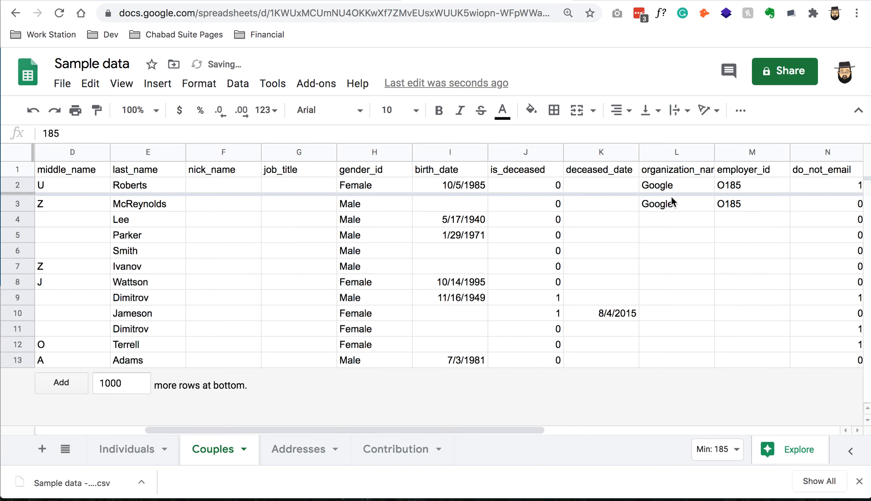
key("super+z")
left_click(674, 192)
left_click(676, 202)
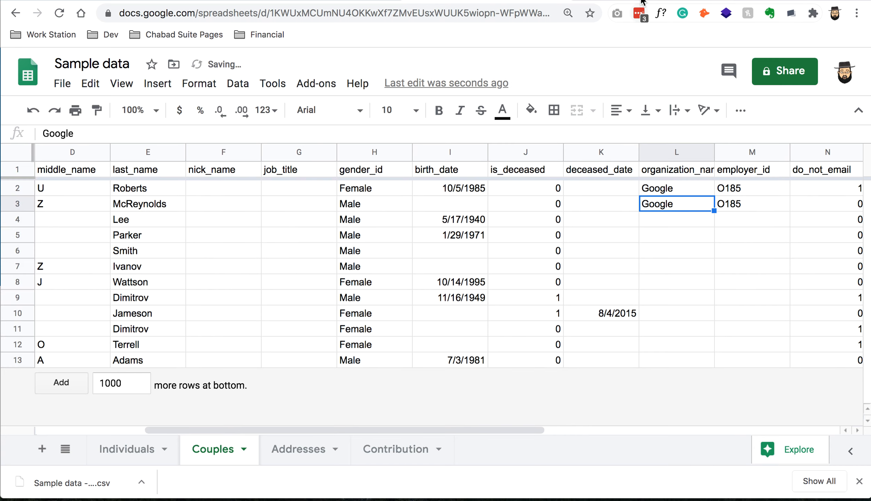
Switch to CiviCRM and open the list of all contacts.
left_click(612, 1)
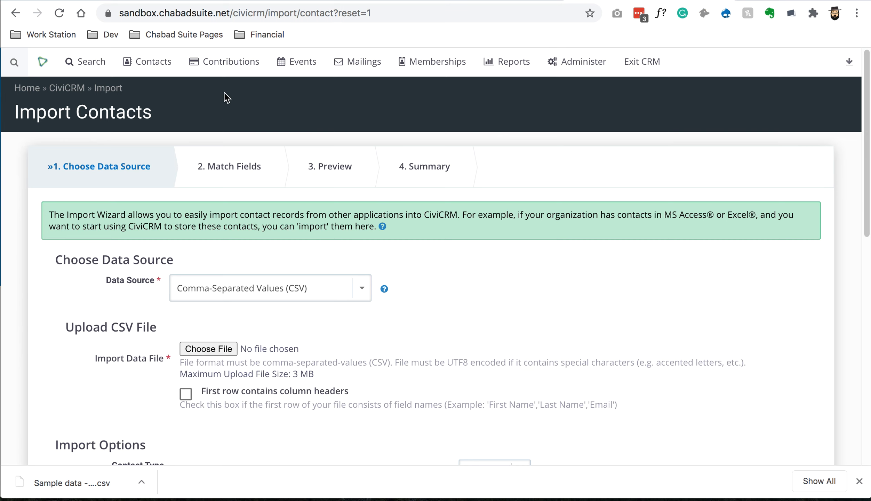
mouse_move(153, 67)
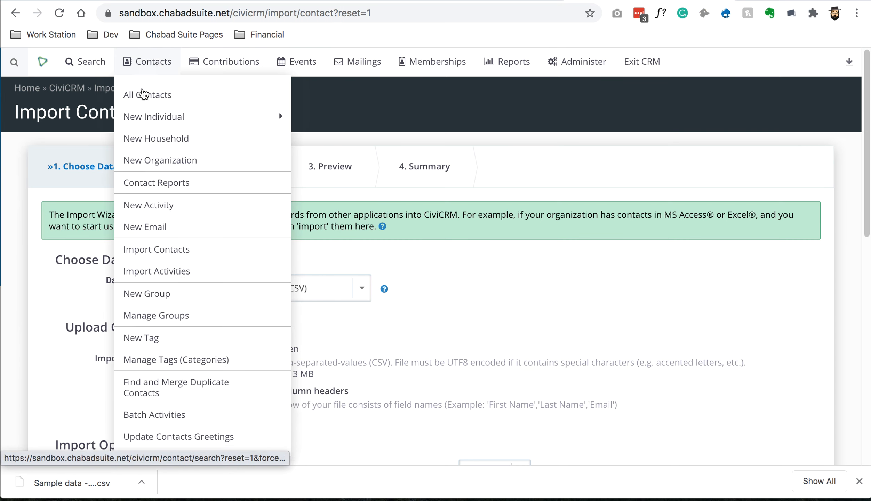
left_click(147, 99)
left_click(522, 156)
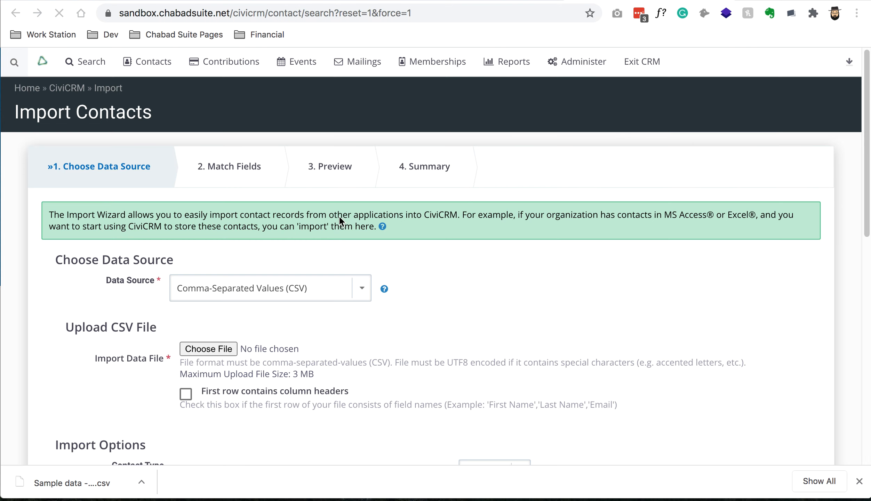
Search the contacts for "goog", open the Google organization record and view its relationships.
left_click(16, 64)
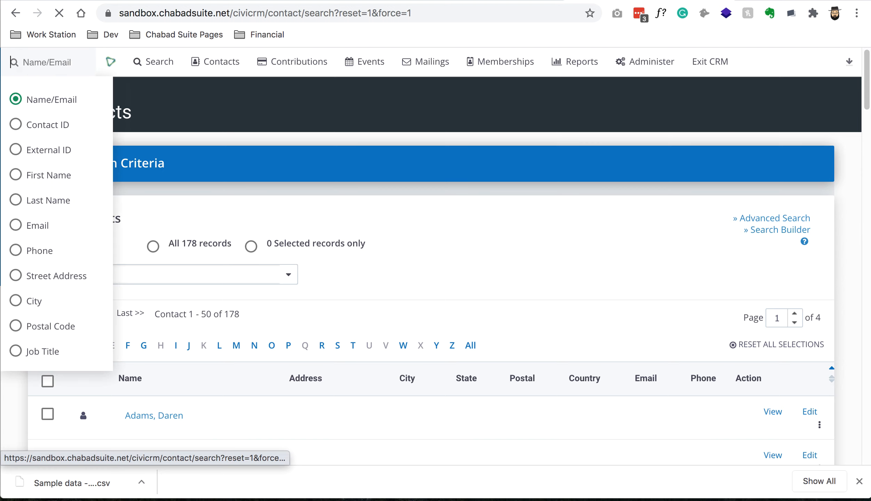
type("goog")
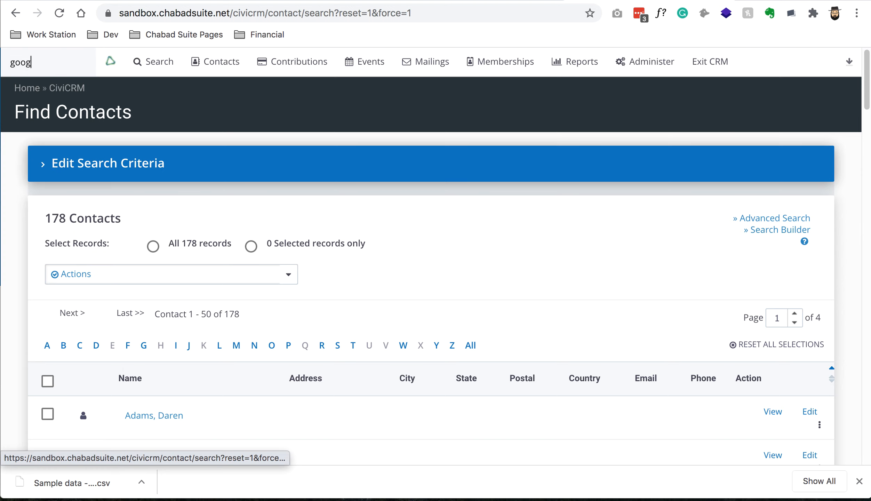
left_click(32, 92)
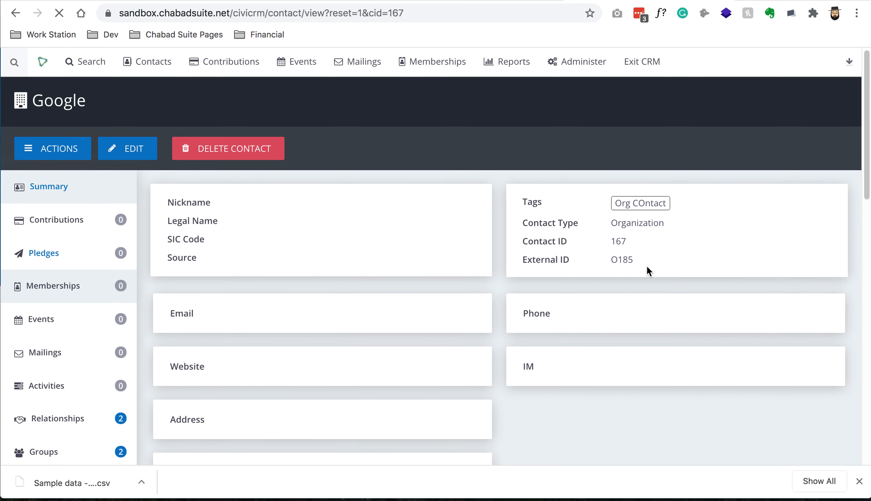
scroll(64, 181, "down", 3)
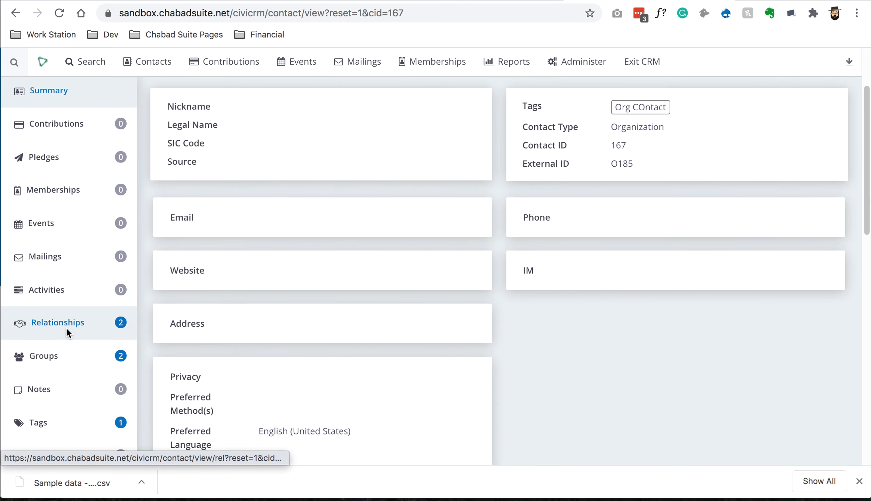
left_click(66, 323)
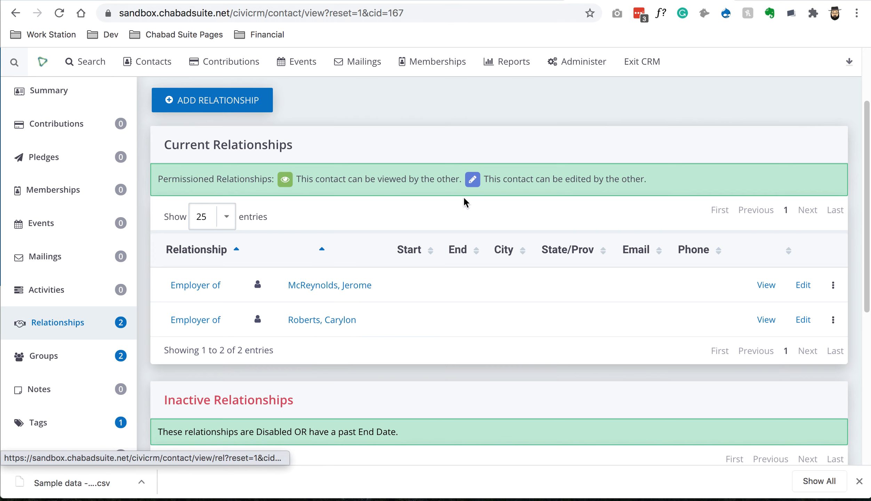
Examine the spouse ID, name and gender columns in the Sample data spreadsheet and return to CiviCRM.
left_click(512, 0)
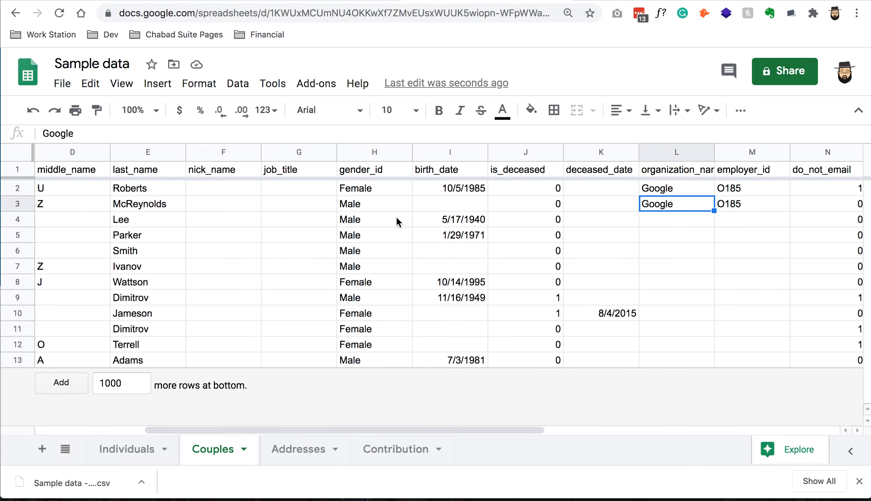
left_click_drag(416, 433, 819, 427)
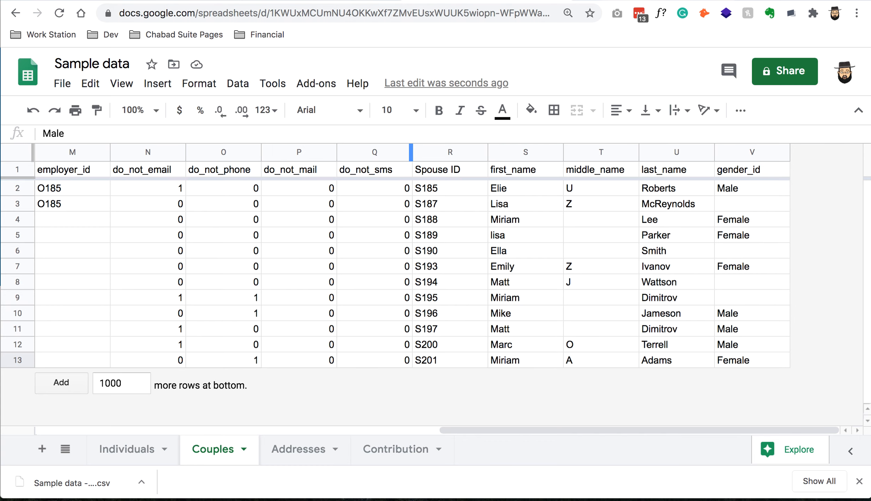
left_click(611, 1)
Start a new contact import from "Sample data - Couples.csv" with the first row treated as column headers.
mouse_move(140, 66)
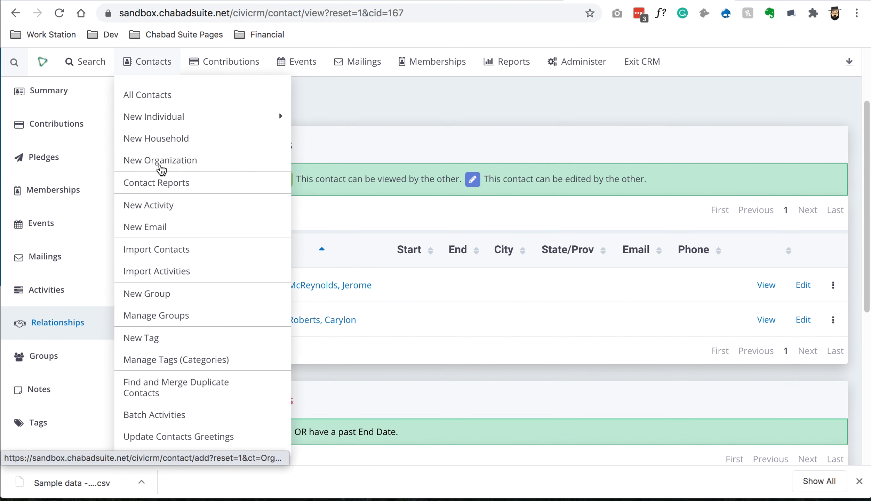
left_click(162, 252)
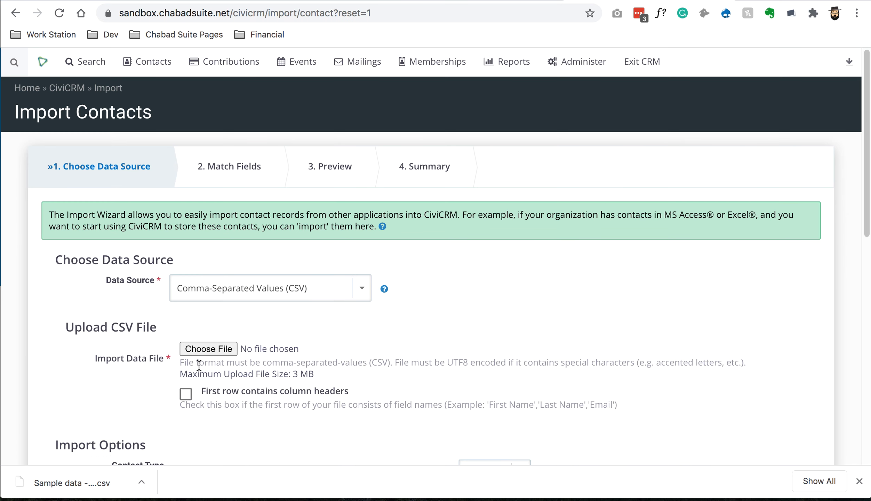
left_click(203, 350)
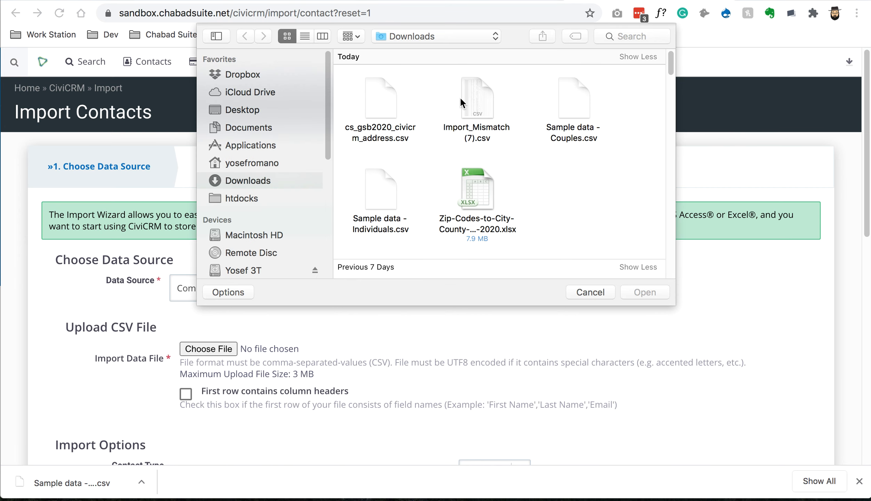
double_click(574, 101)
scroll(465, 331, "down", 5)
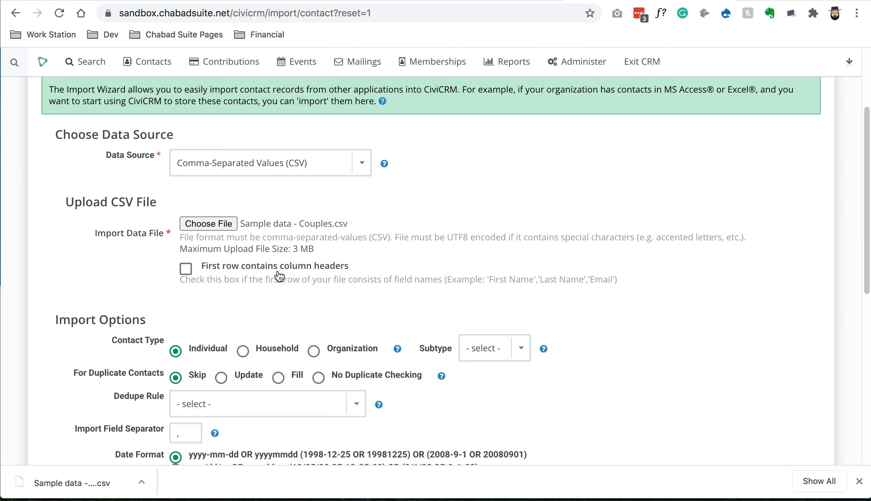
left_click(185, 270)
Set the import's date format to mm/dd/yyyy, leave the saved field mapping unselected and continue to field matching.
scroll(388, 284, "down", 9)
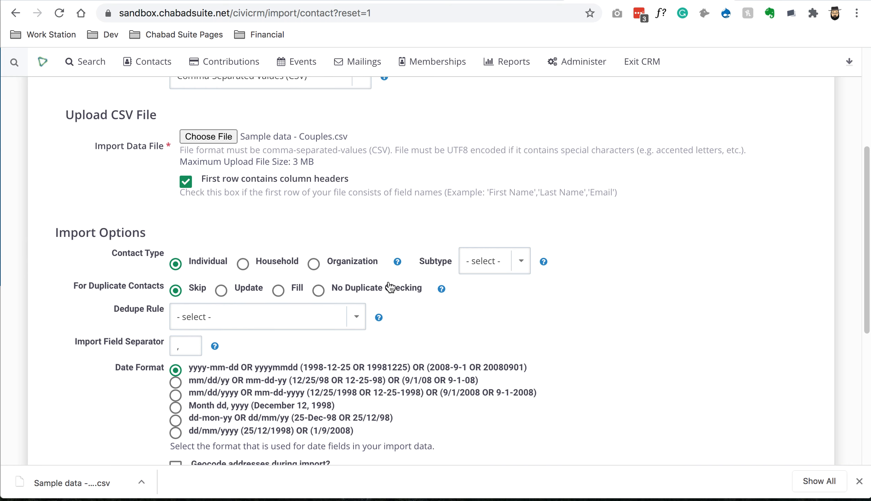
left_click(189, 268)
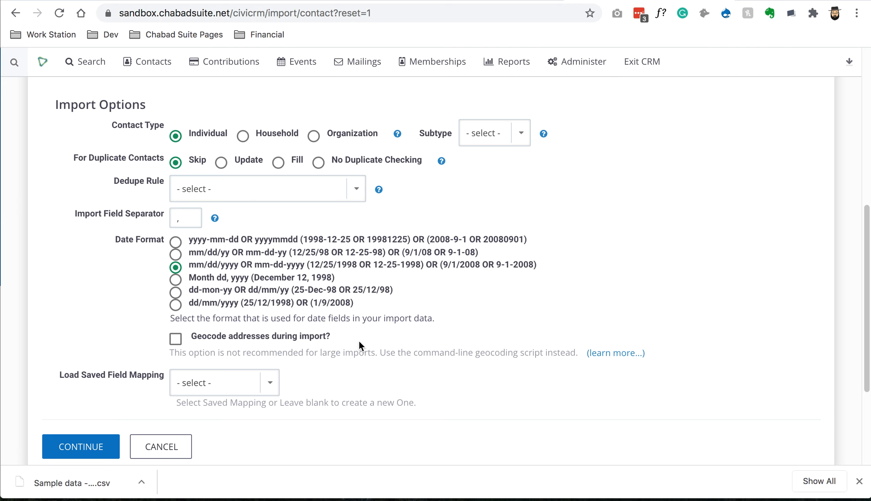
left_click(241, 383)
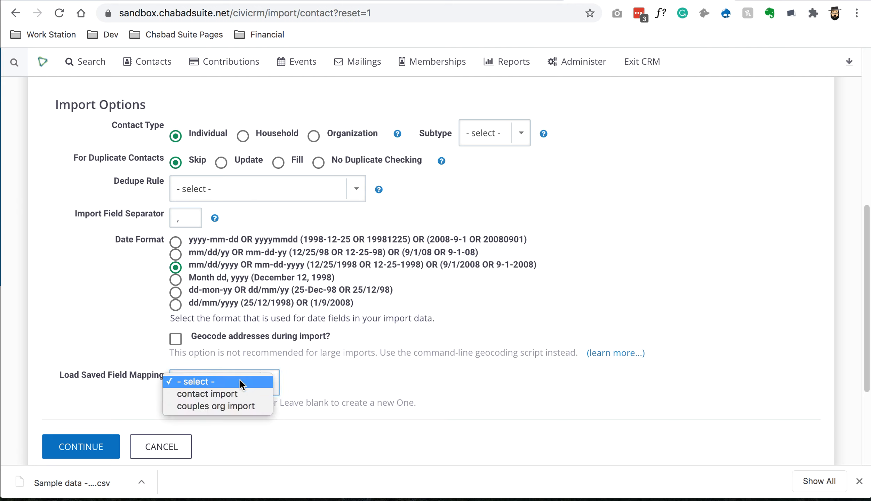
left_click(318, 395)
left_click(71, 453)
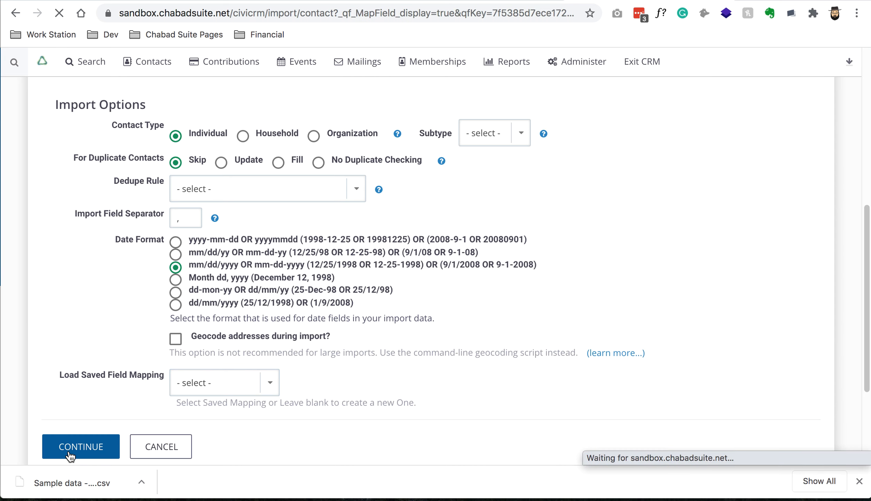
Map the id column to External Identifier.
scroll(312, 283, "down", 1)
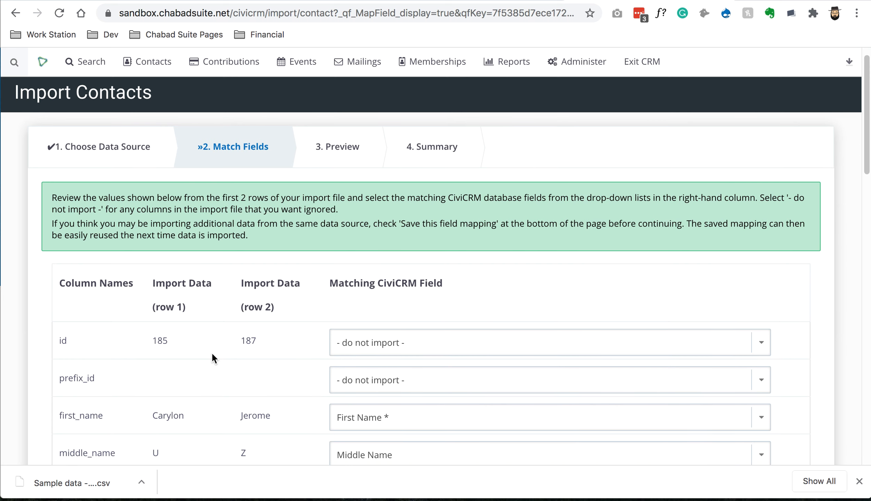
scroll(206, 363, "down", 2)
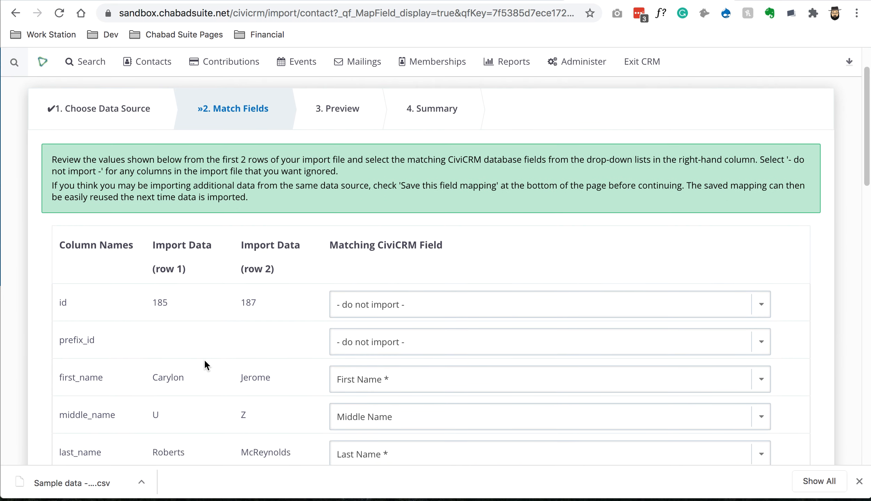
scroll(203, 365, "down", 4)
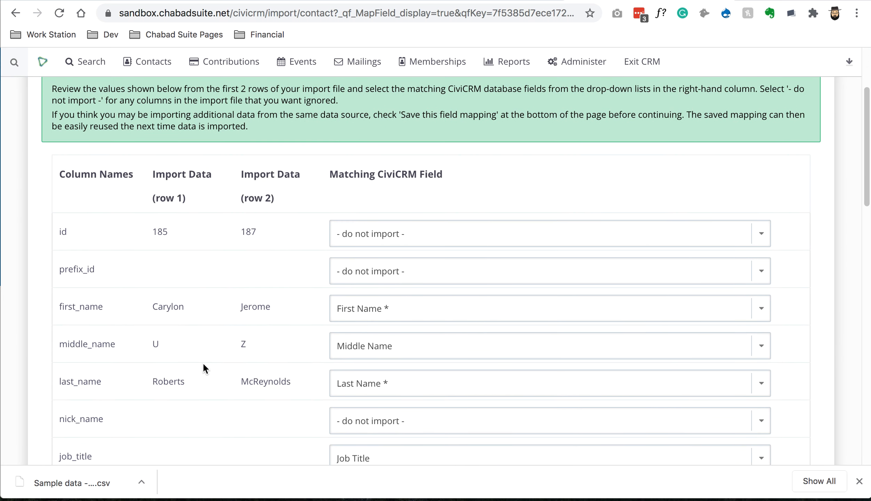
left_click(423, 237)
left_click(425, 236)
double_click(77, 234)
left_click(411, 234)
scroll(410, 235, "down", 5)
key("Return")
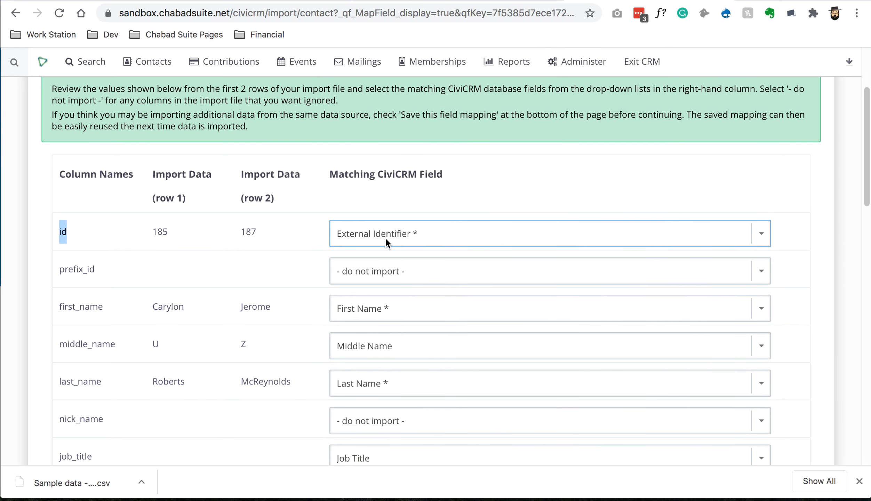
Set all of the first partner's columns from first_name through do_not_phone to "do not import".
left_click(375, 316)
left_click(391, 305)
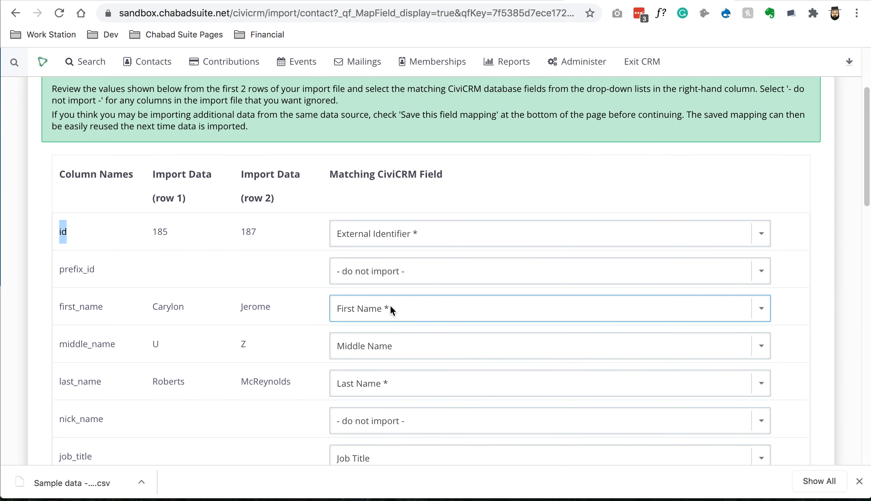
key("minus")
key("Tab")
key("minus")
key("minus")
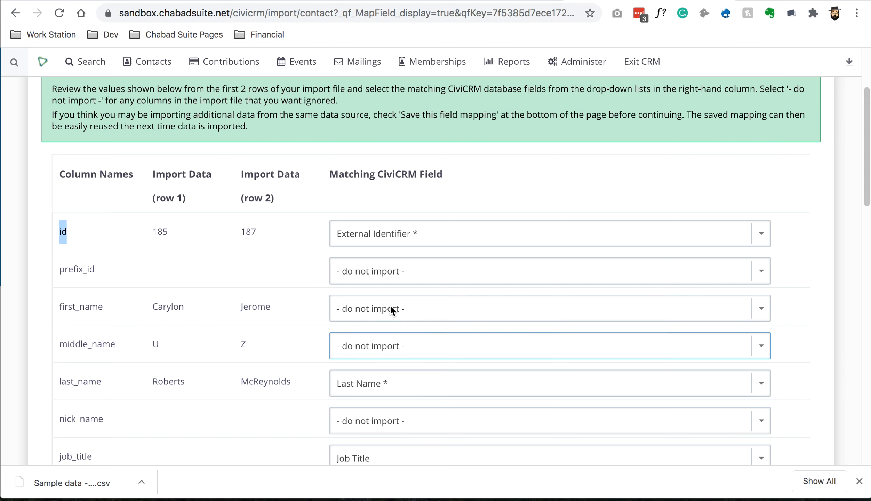
key("Tab")
key("minus")
key("minus")
key("Tab")
key("minus")
key("minus")
key("Tab")
key("minus")
key("minus")
key("Tab")
key("minus")
key("minus")
key("Tab")
key("minus")
key("Tab")
key("Tab")
key("minus")
key("Tab")
key("Tab")
key("Tab")
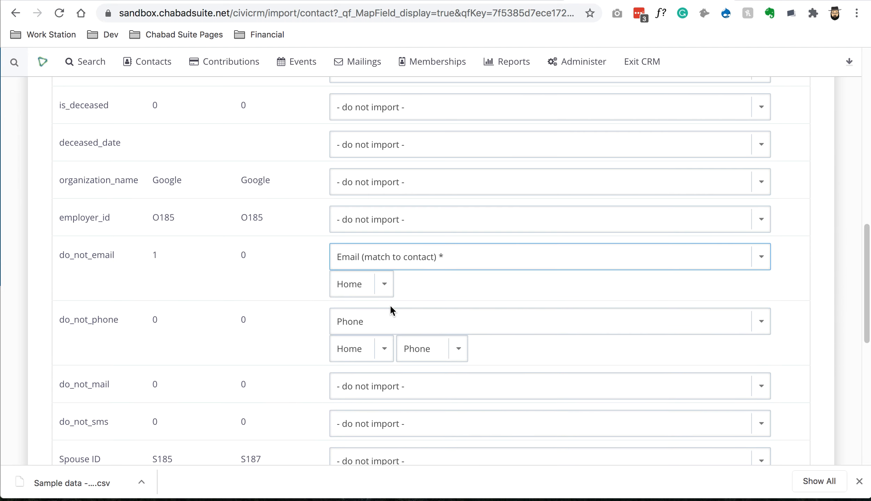
key("minus")
key("Tab")
key("minus")
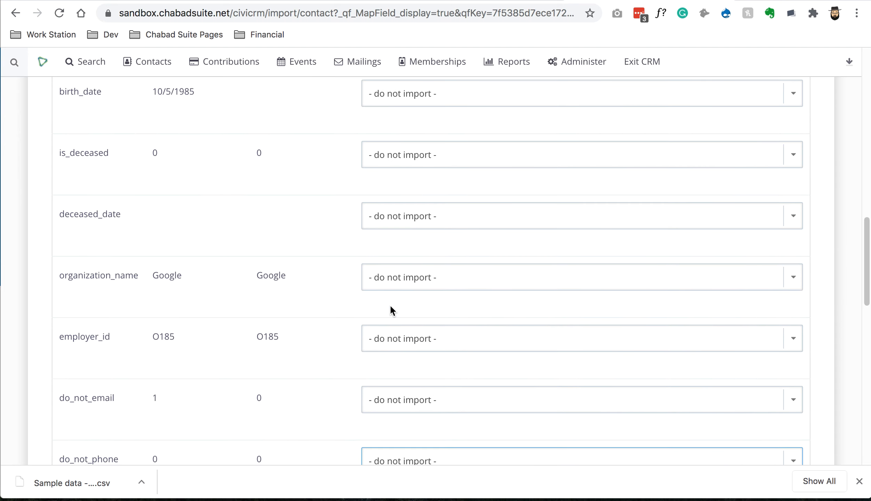
key("Tab")
key("Tab")
key("Tab")
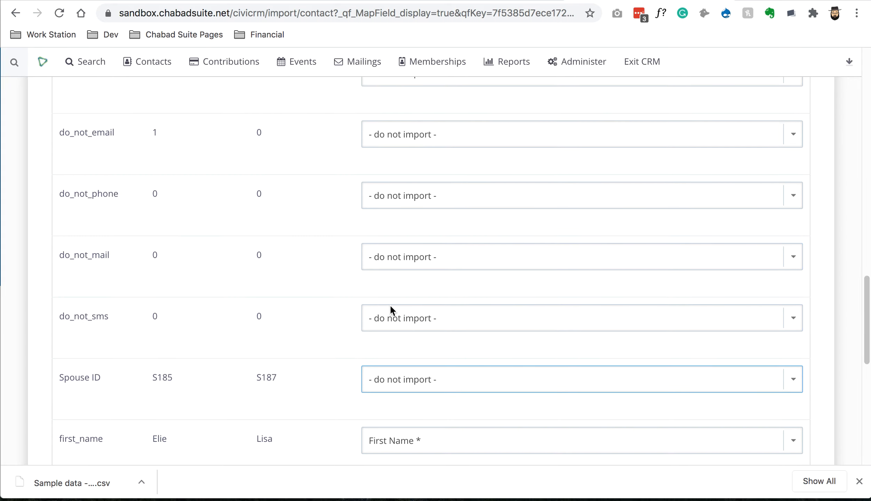
Examine the CiviCRM fields offered for the Spouse ID column and return to the id column's mapping.
scroll(309, 309, "down", 3)
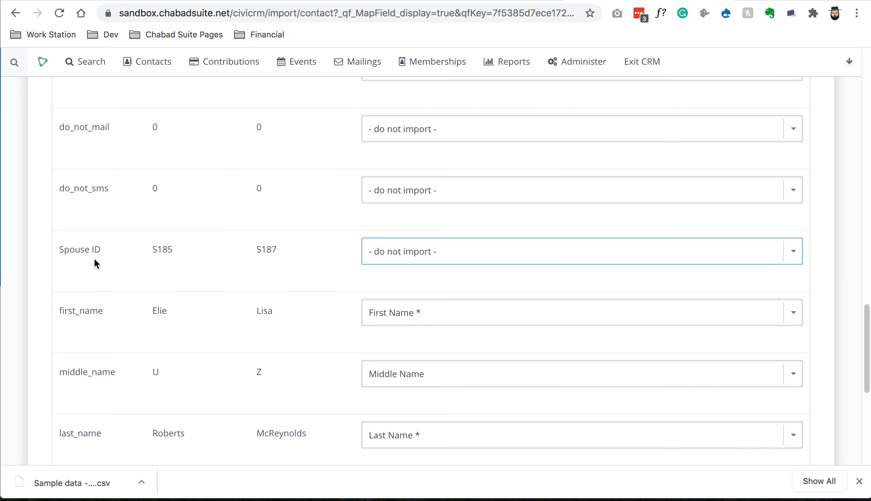
left_click(473, 247)
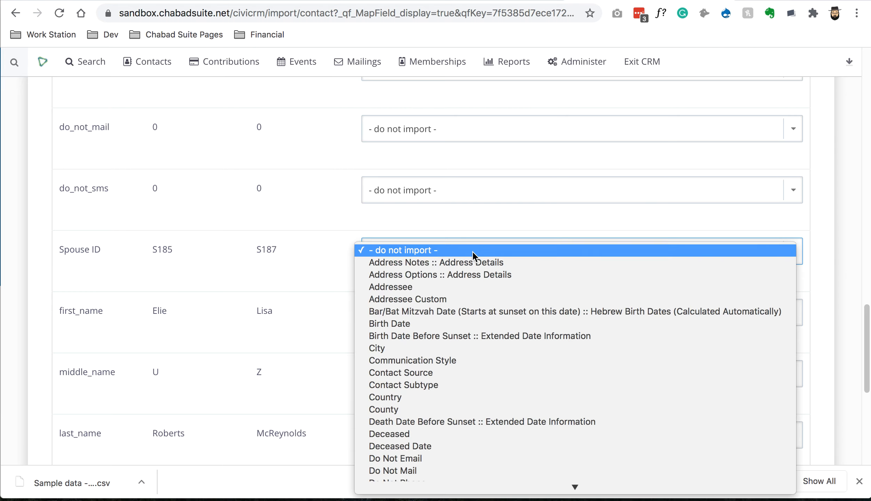
left_click(473, 251)
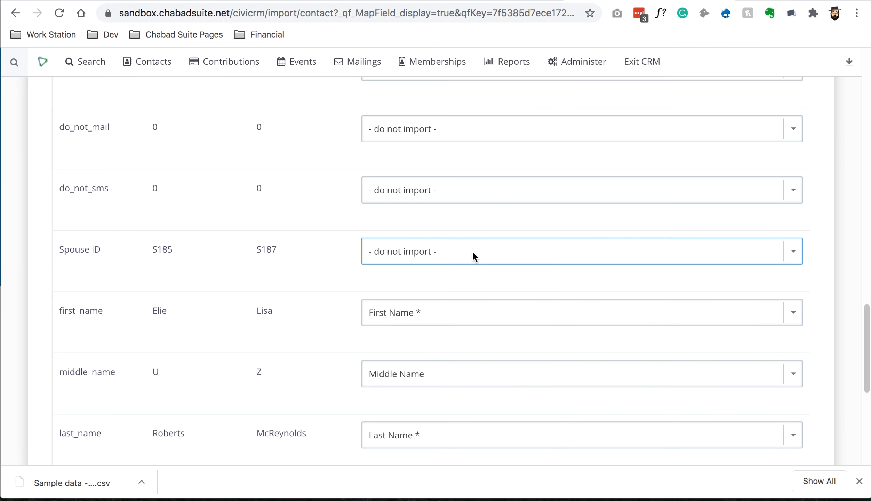
left_click(479, 251)
left_click(478, 250)
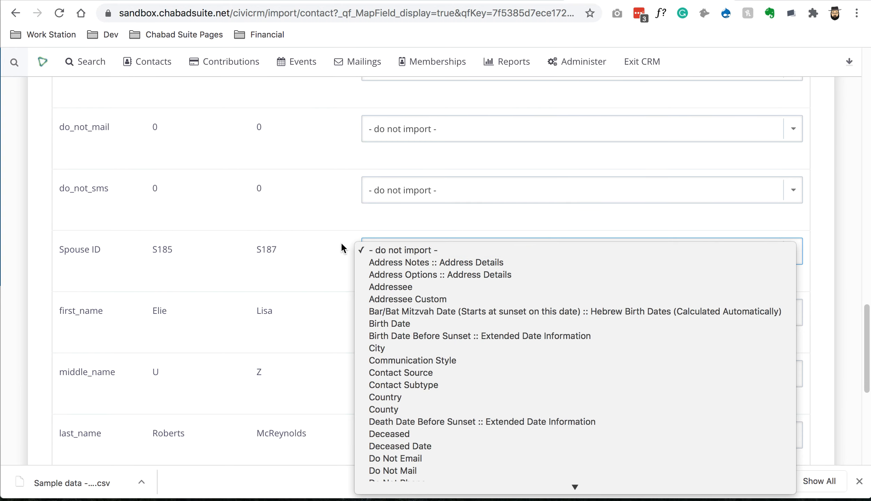
scroll(344, 228, "down", 5)
scroll(351, 227, "up", 15)
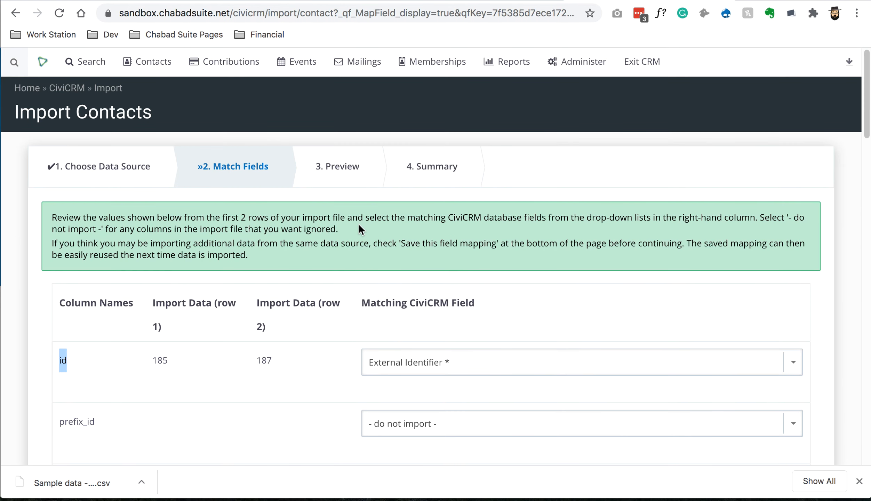
Map the id column to the External Identifier of the "Spouse of" related contact.
left_click(433, 361)
type("sp")
key("Return")
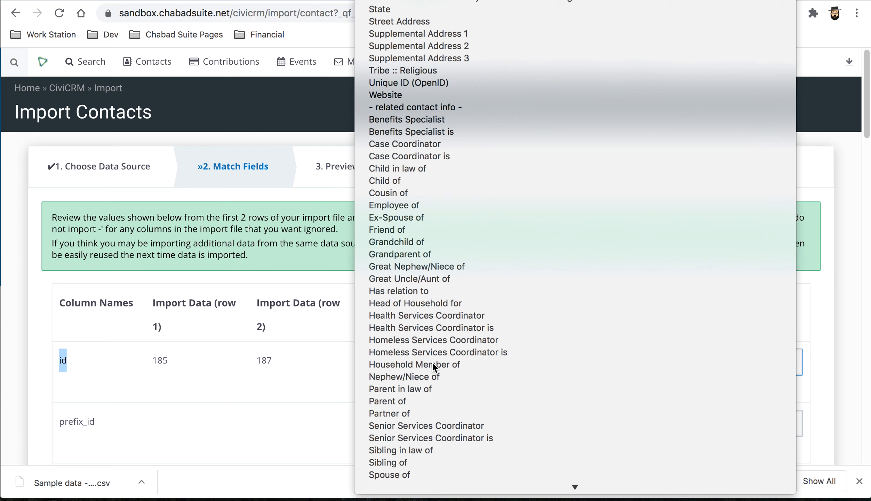
left_click(426, 402)
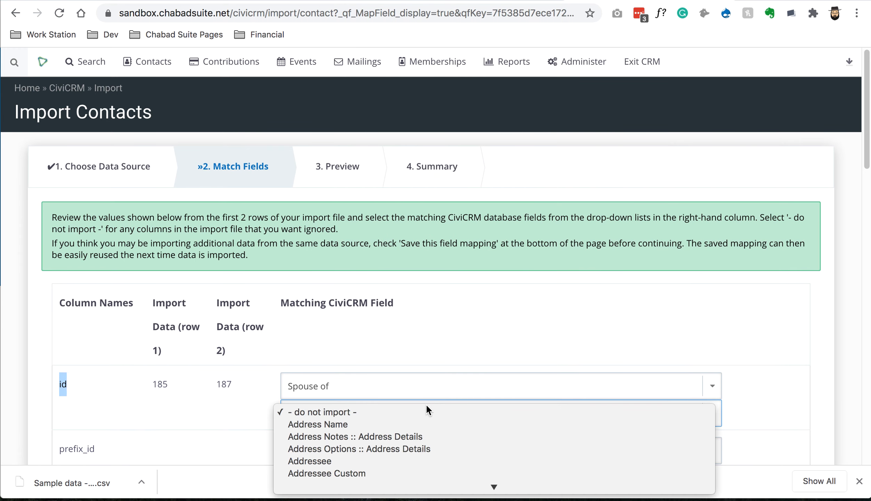
type("ex")
key("Return")
left_click(179, 412)
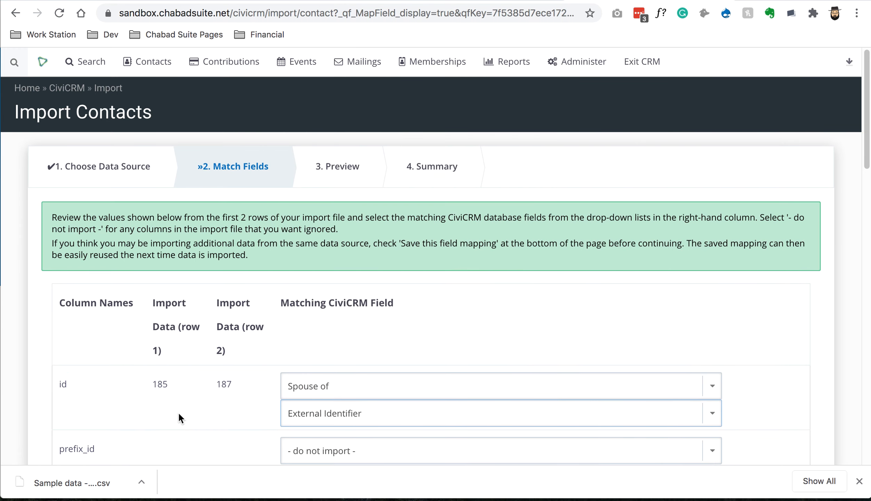
double_click(66, 385)
double_click(65, 386)
left_click(69, 385)
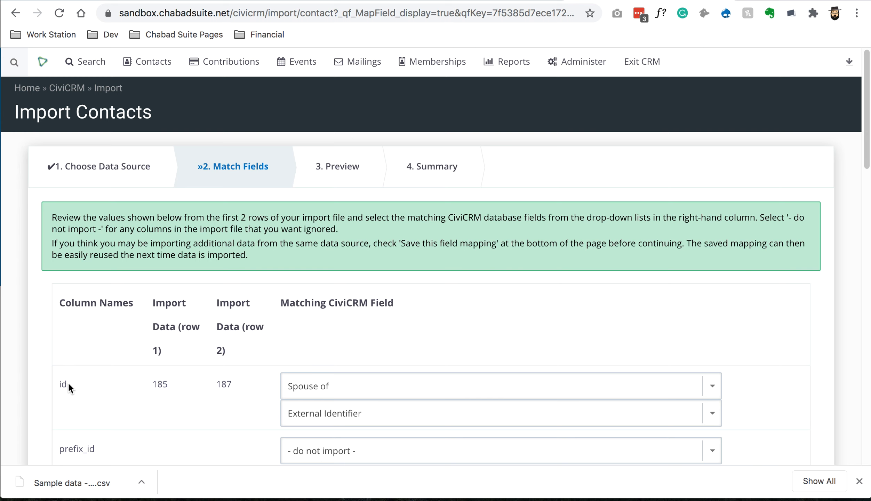
Map the Spouse ID column to External Identifier.
scroll(71, 388, "down", 15)
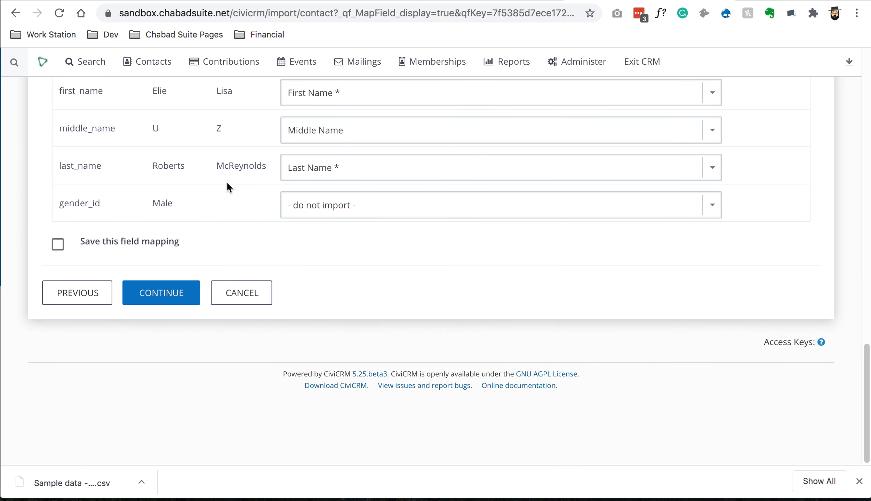
scroll(227, 183, "up", 15)
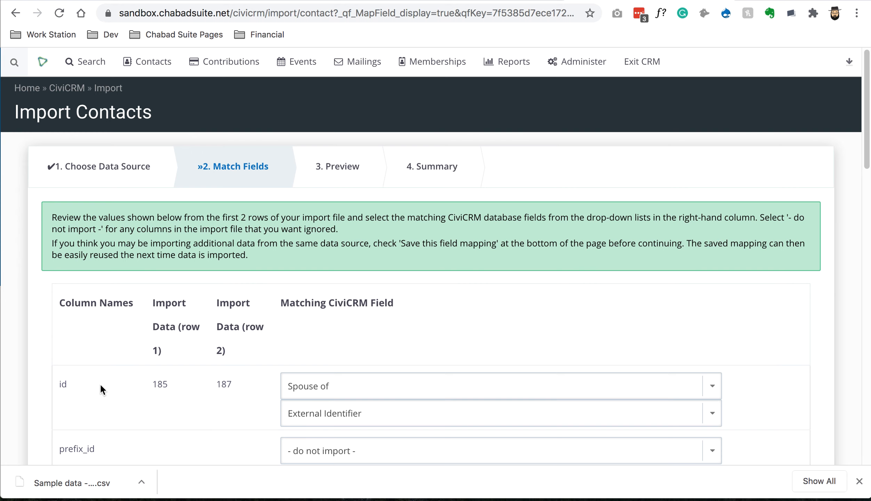
scroll(152, 414, "down", 15)
scroll(340, 240, "up", 4)
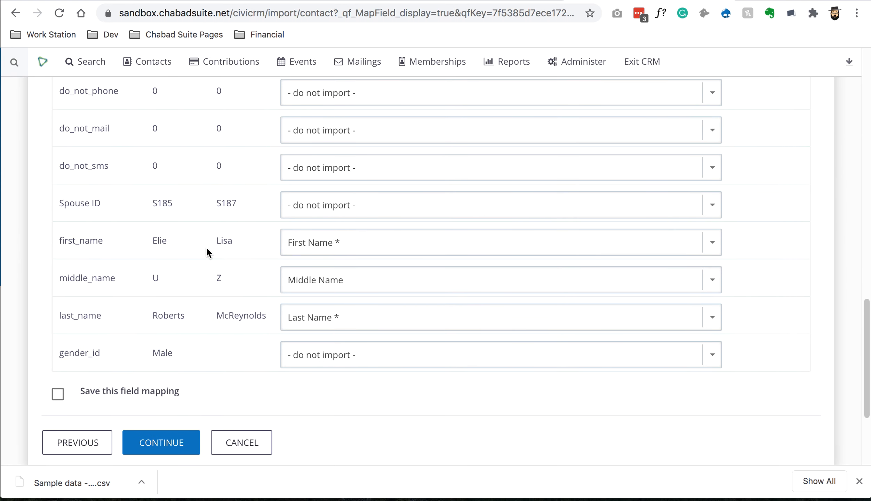
left_click(341, 212)
left_click(387, 203)
left_click(388, 203)
type("ext")
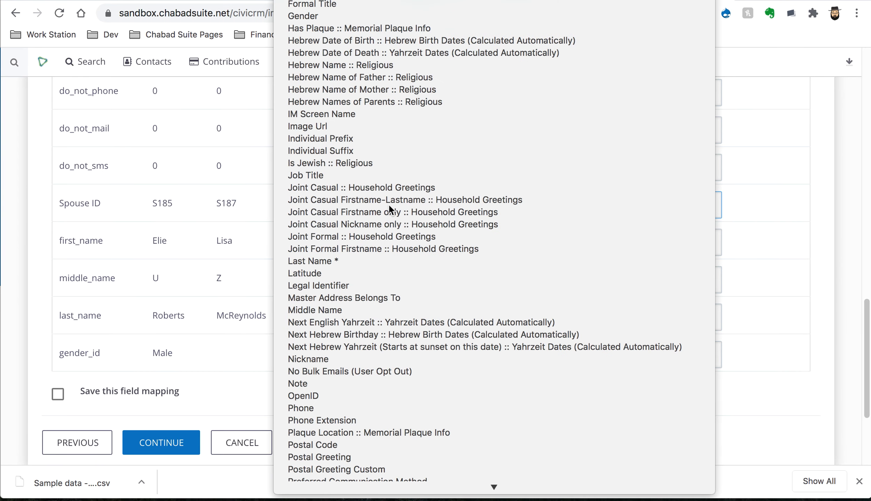
key("Return")
left_click(235, 238)
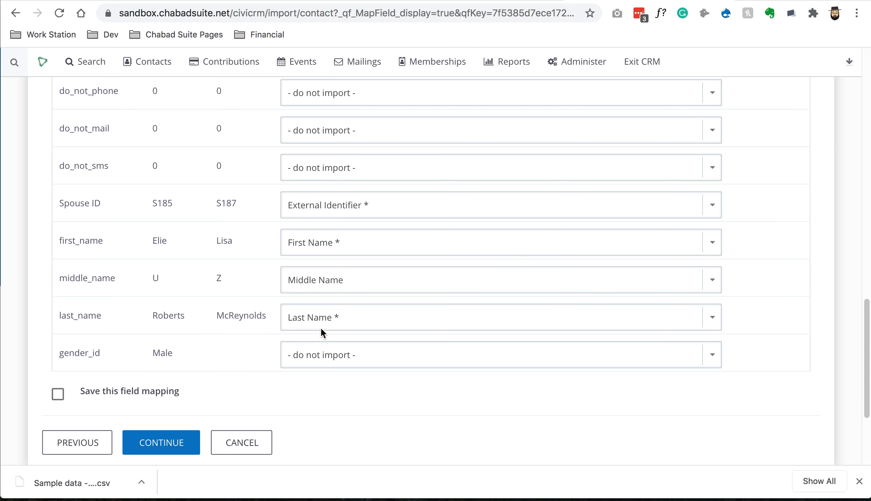
Map the second gender_id column to Do Not Phone and continue with the field mapping saved as "spouse import".
left_click(330, 357)
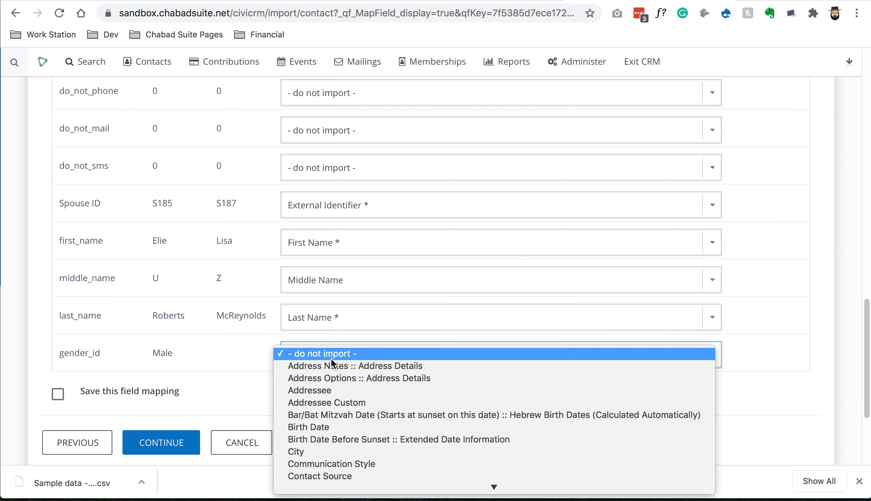
left_click(331, 357)
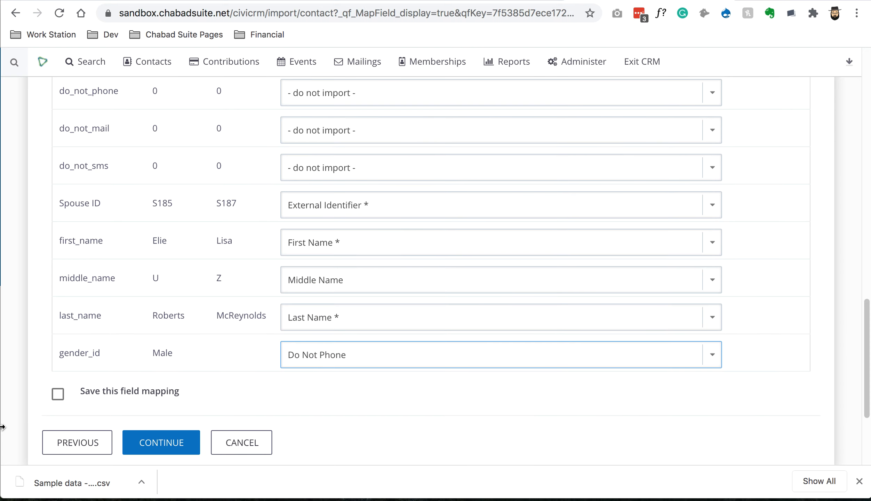
left_click(178, 397)
left_click(245, 420)
type("spouse import")
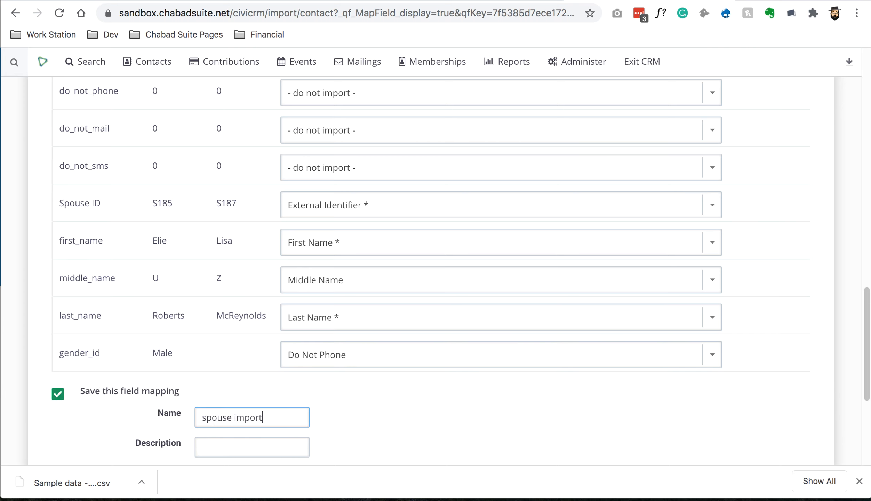
scroll(277, 82, "down", 6)
left_click(174, 294)
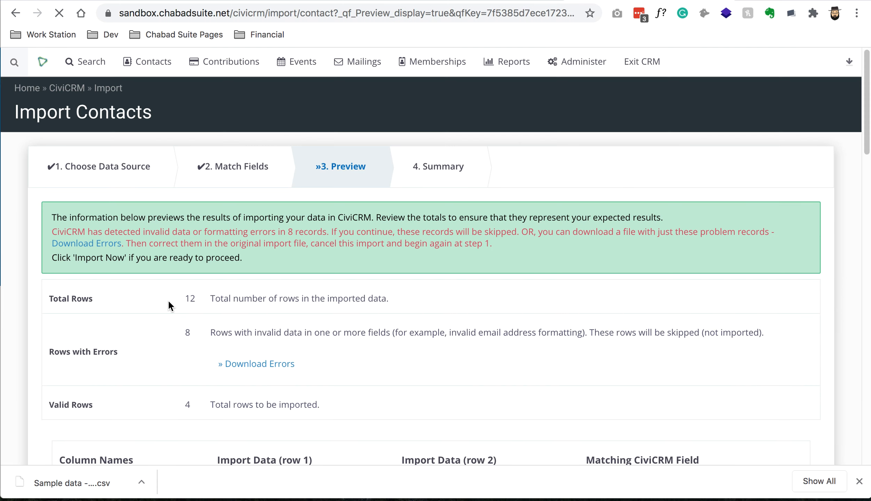
Download the file of rows with errors from the import preview and open it.
scroll(212, 243, "down", 1)
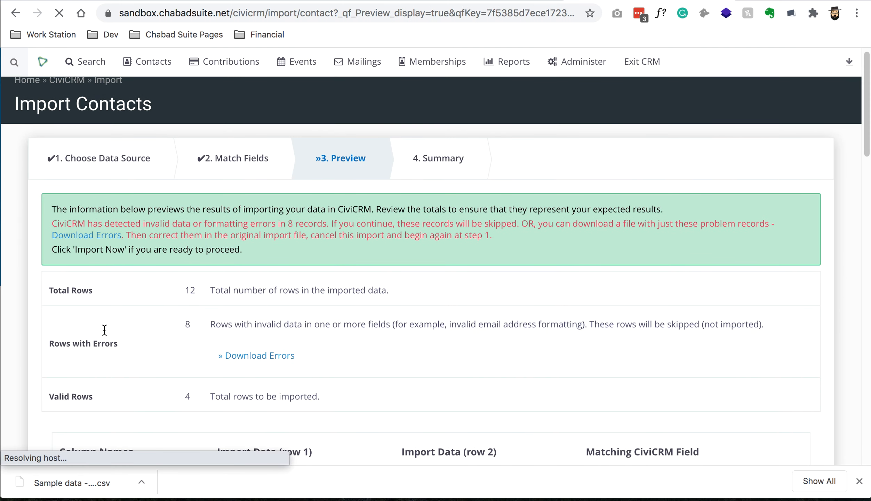
scroll(114, 330, "down", 4)
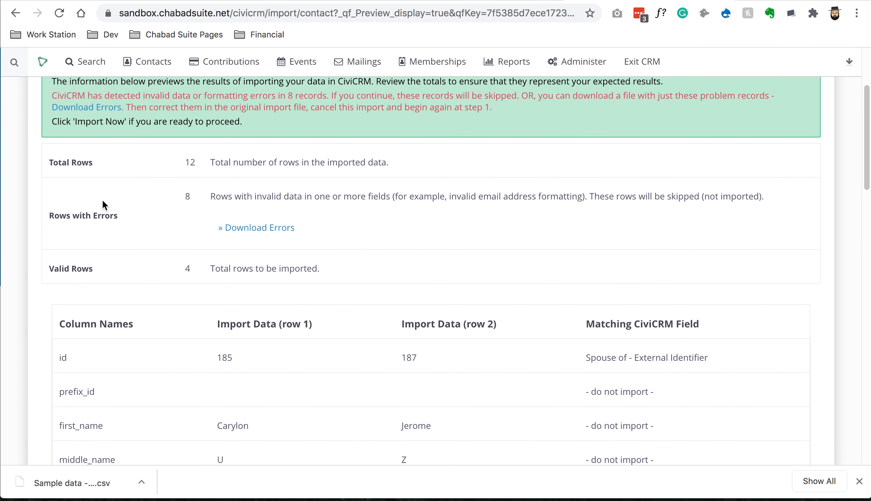
left_click(255, 229)
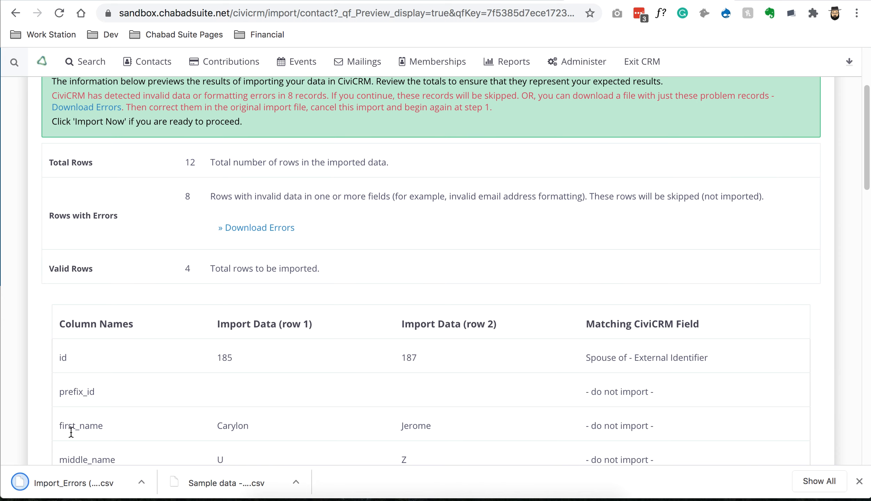
left_click(90, 483)
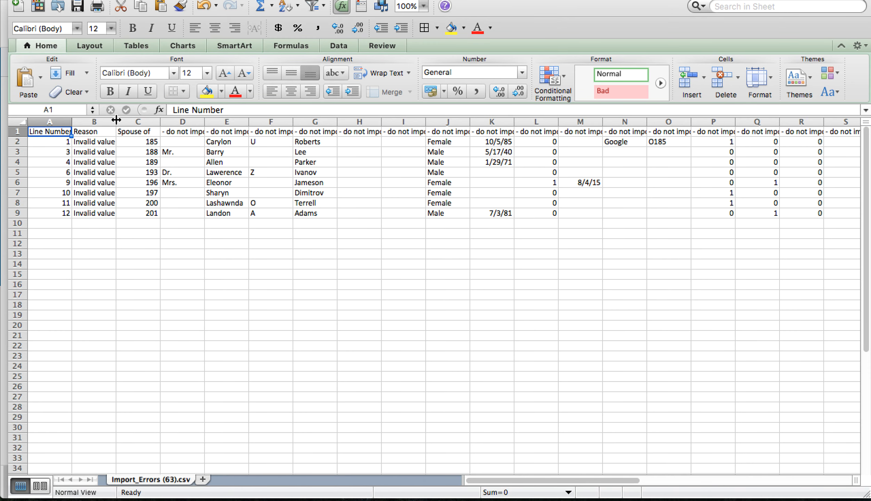
Widen the Reason column in the errors file and examine the error reasons and the columns mapped for import.
double_click(116, 120)
left_click(180, 142)
left_click_drag(180, 142, 192, 216)
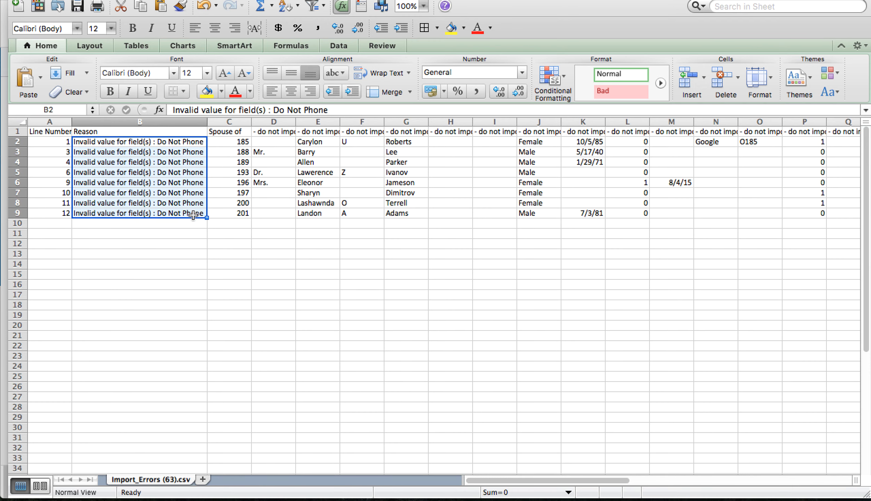
left_click_drag(490, 482, 550, 473)
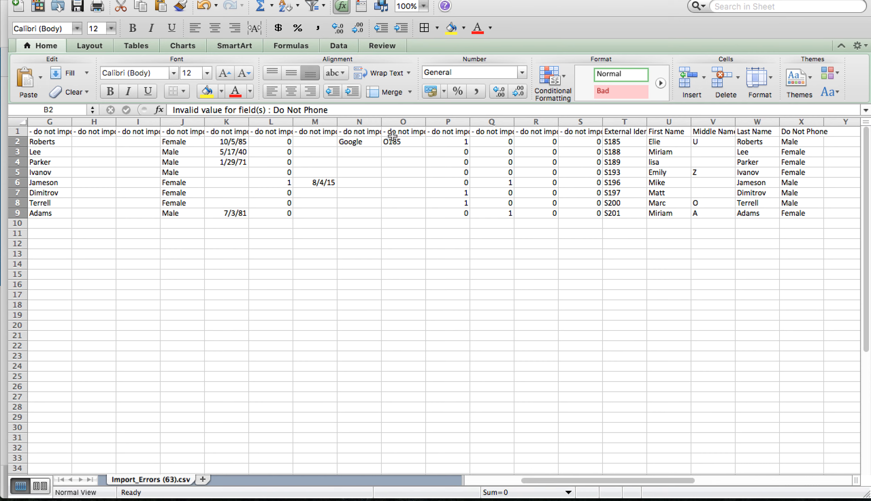
key("super+m")
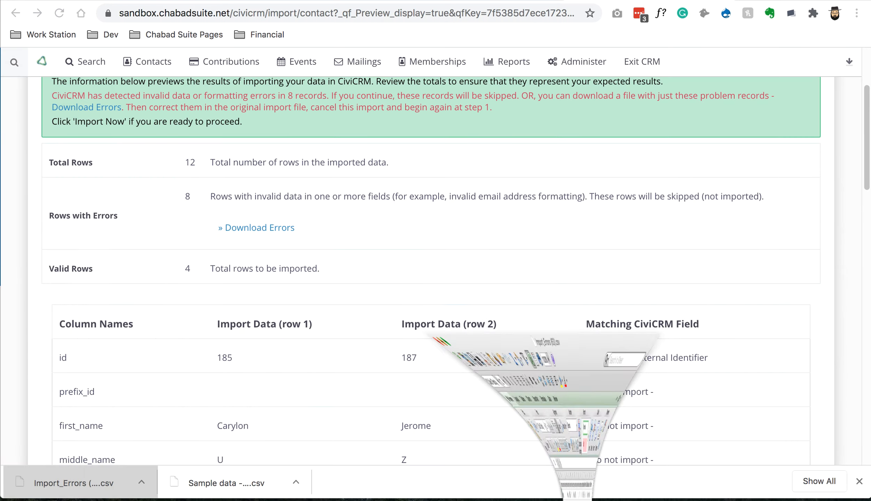
Inspect the do_not_phone values in the Couples sheet of the Sample data spreadsheet.
left_click(487, 1)
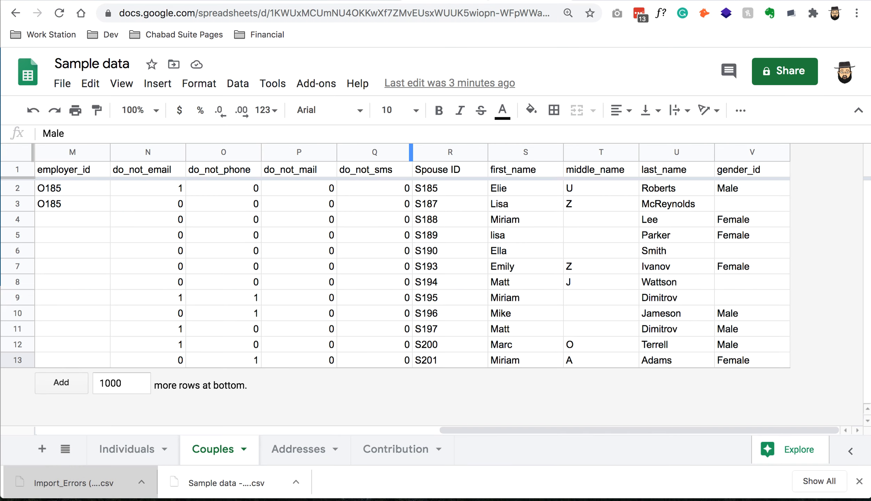
left_click(351, 213)
left_click_drag(234, 200, 258, 362)
left_click(259, 362)
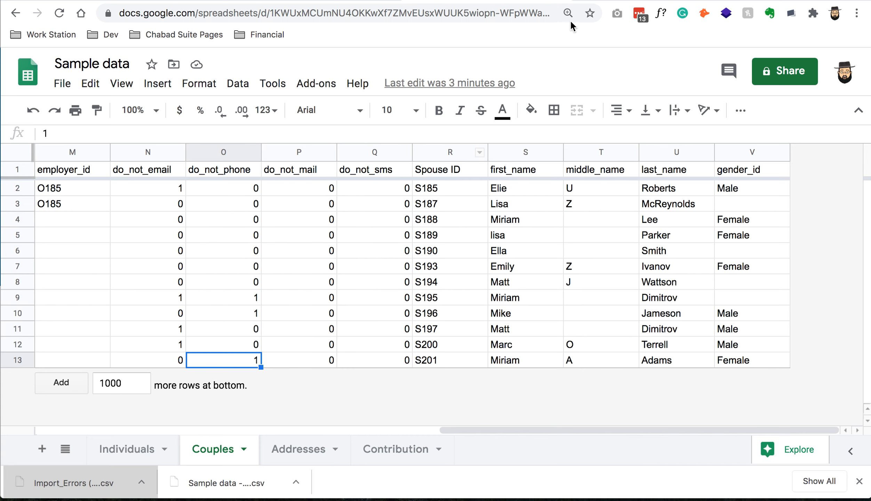
Return to the CiviCRM import preview and check which field the do_not_phone column is matched to.
left_click(613, 0)
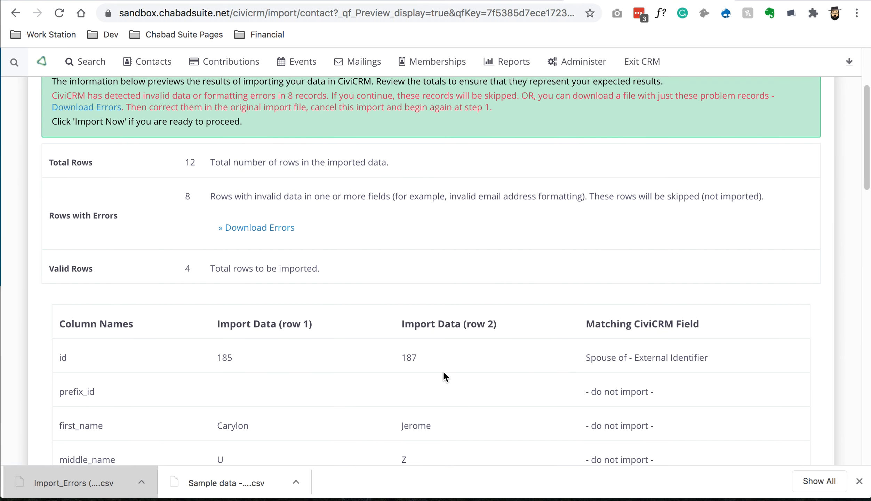
scroll(432, 366, "down", 20)
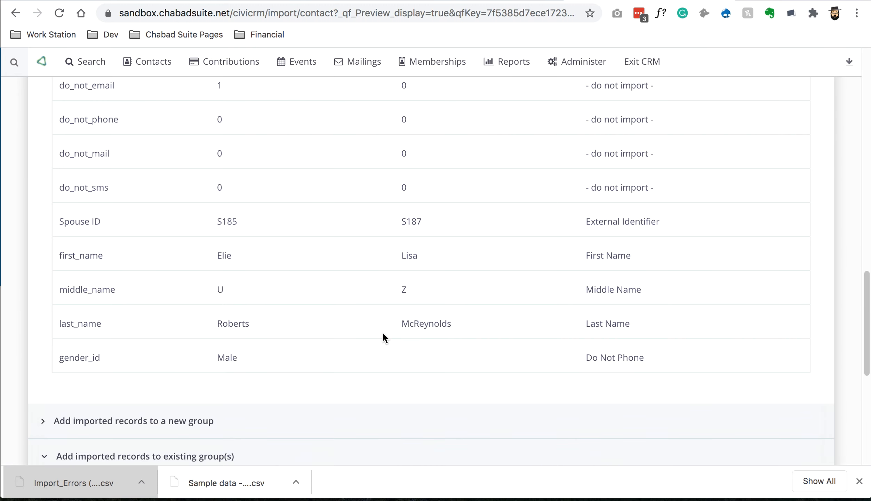
scroll(383, 330, "up", 10)
scroll(93, 237, "up", 3)
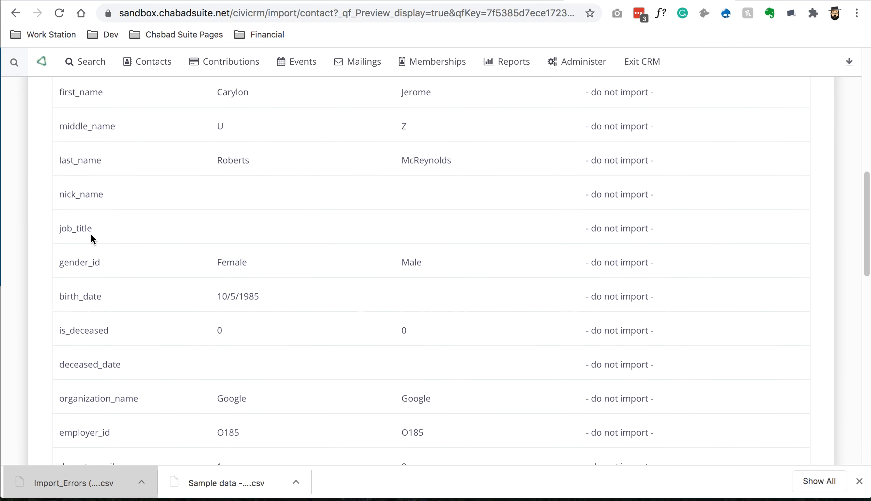
scroll(91, 235, "down", 3)
scroll(90, 235, "down", 4)
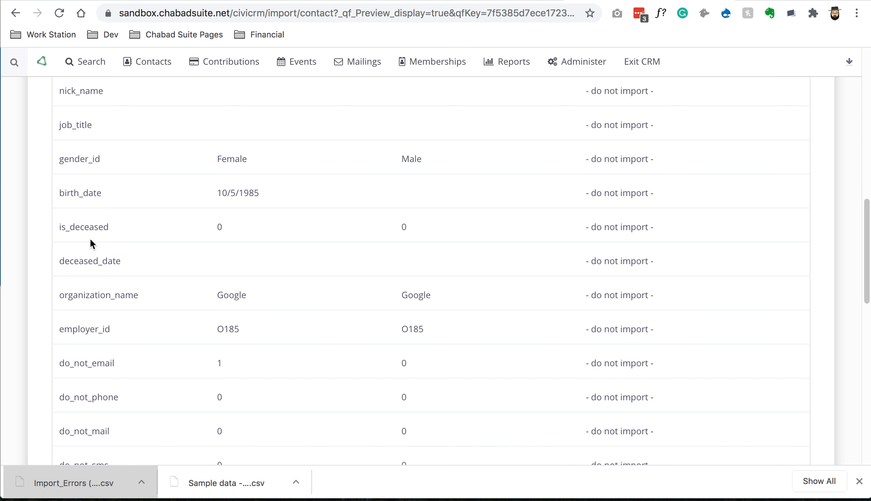
left_click_drag(92, 346, 177, 345)
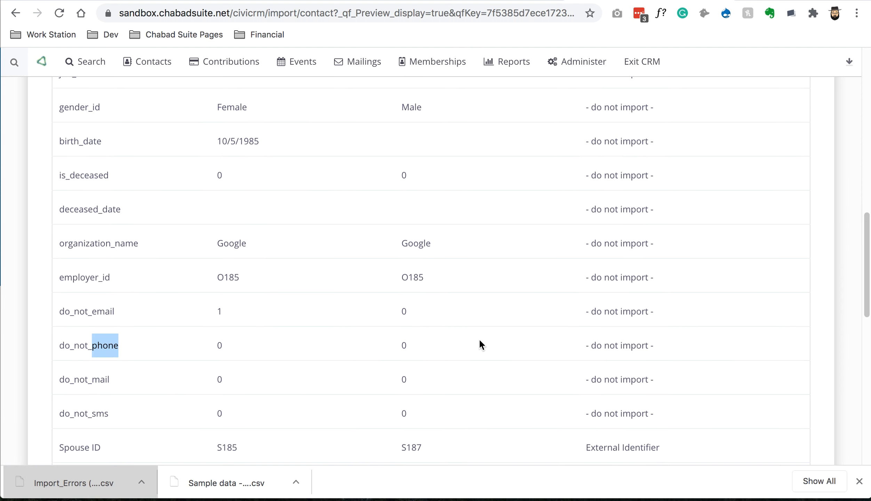
left_click_drag(684, 354, 517, 350)
scroll(452, 346, "down", 1)
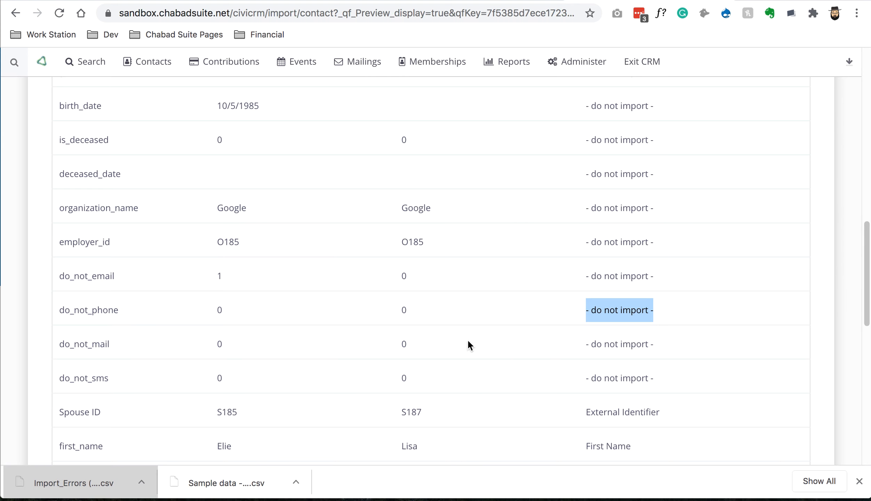
Open the downloaded Couples CSV to check its columns, then return to the import preview.
scroll(652, 315, "up", 10)
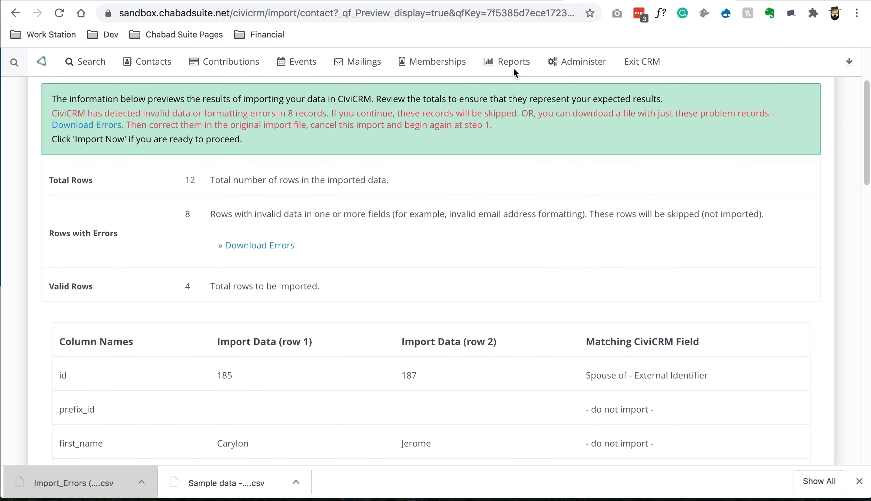
left_click(255, 480)
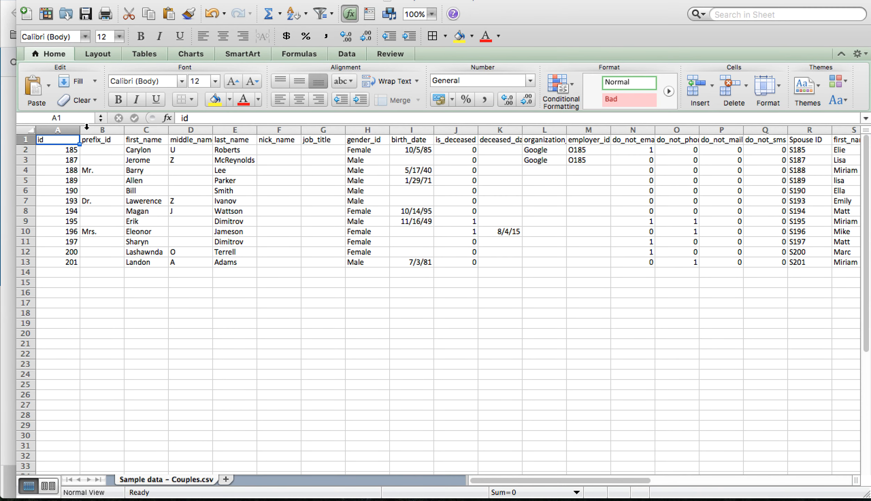
left_click(40, 1)
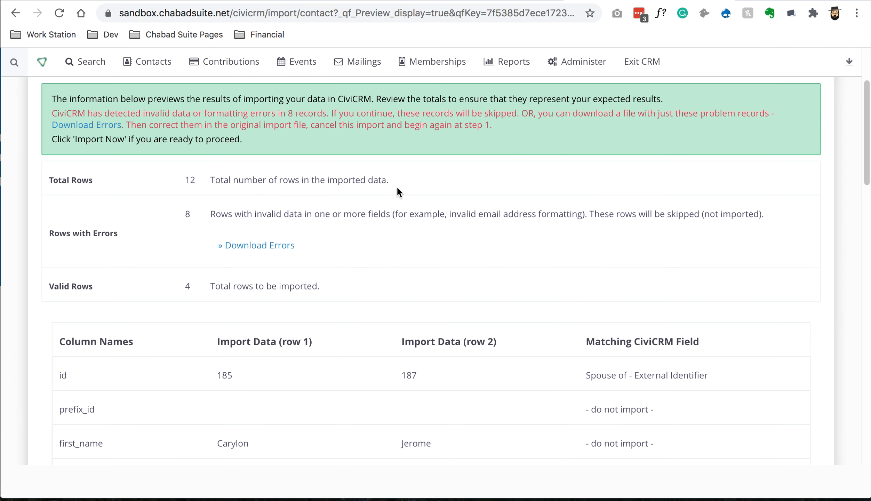
Go back from the import preview to the Match Fields step.
scroll(386, 230, "down", 10)
scroll(366, 290, "down", 10)
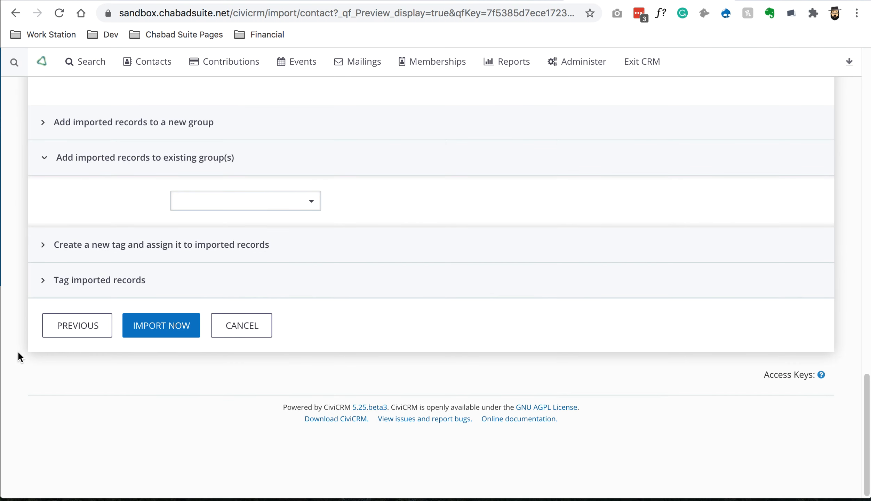
left_click(82, 330)
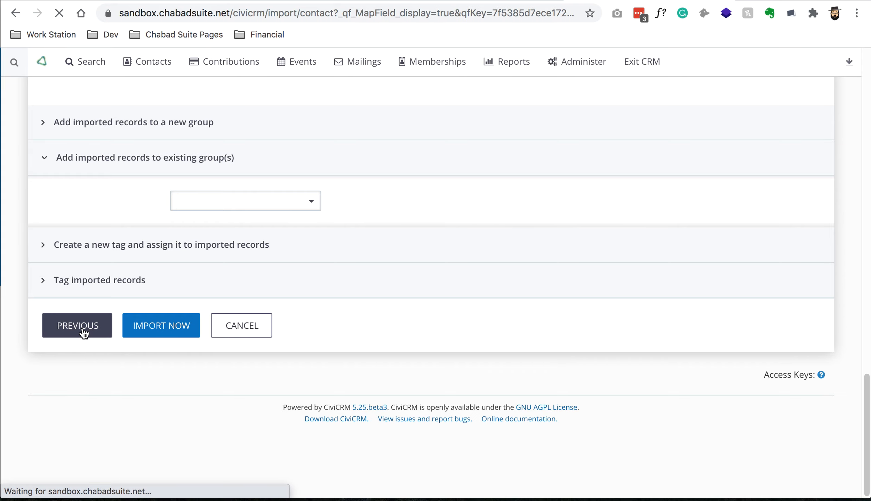
Match the final gender_id column to Gender in place of Do Not Phone, and continue to the import preview.
scroll(152, 354, "down", 5)
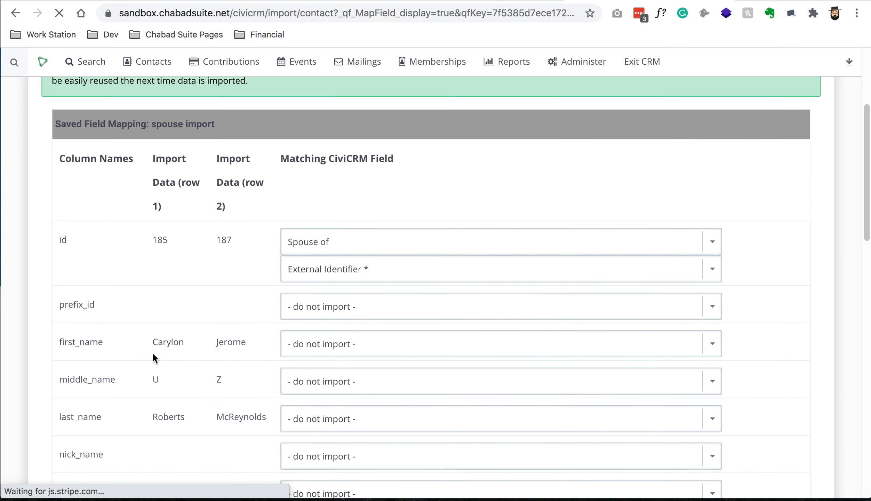
scroll(152, 354, "down", 12)
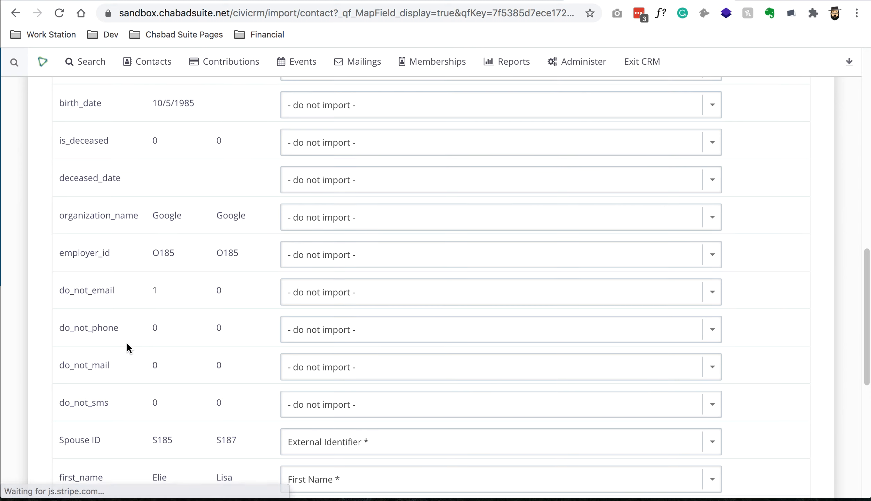
scroll(360, 348, "down", 3)
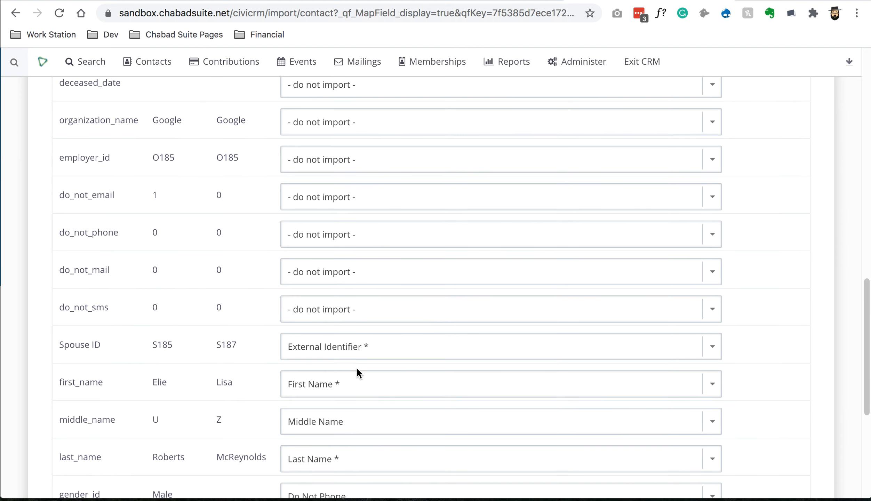
scroll(305, 395, "down", 4)
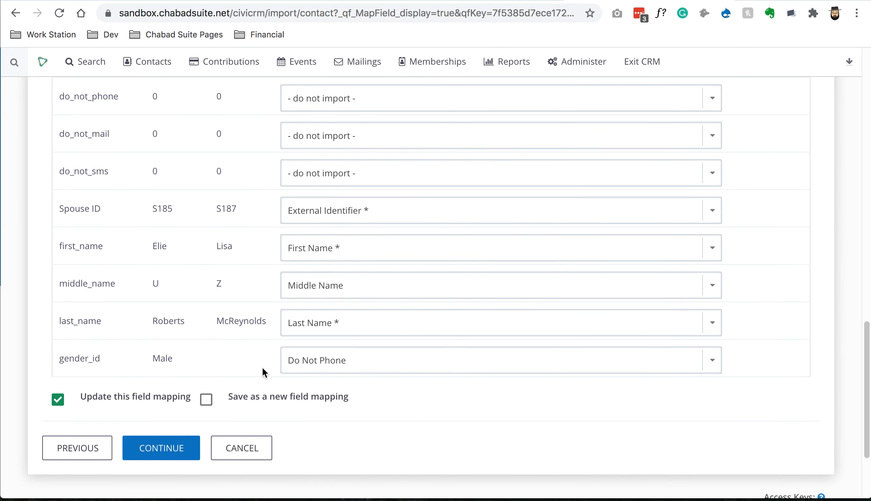
left_click_drag(74, 362, 142, 359)
left_click(351, 359)
key("g")
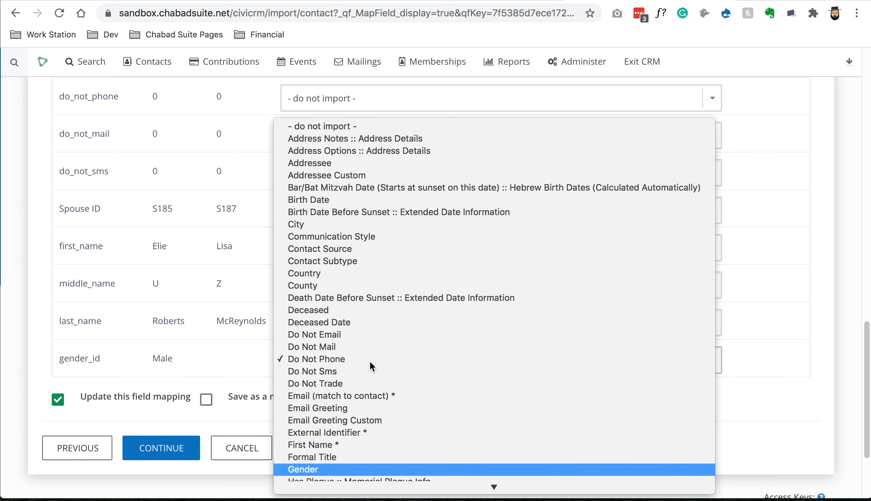
key("Return")
left_click(425, 409)
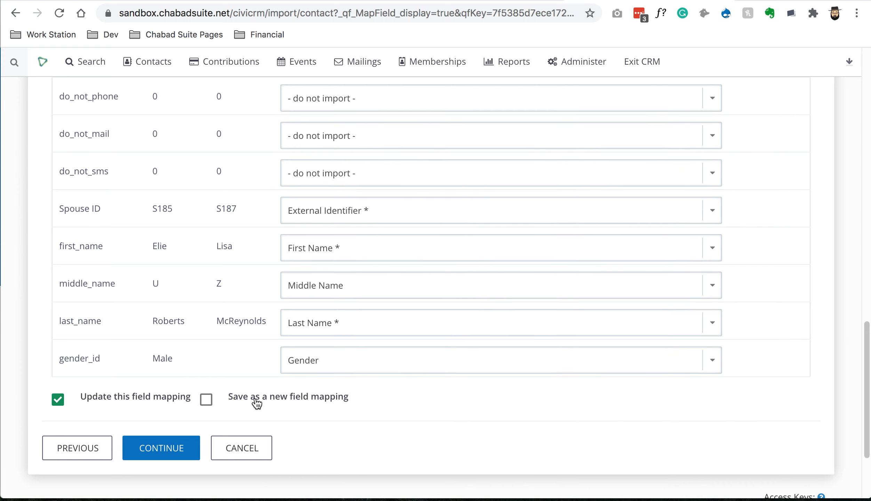
left_click(162, 450)
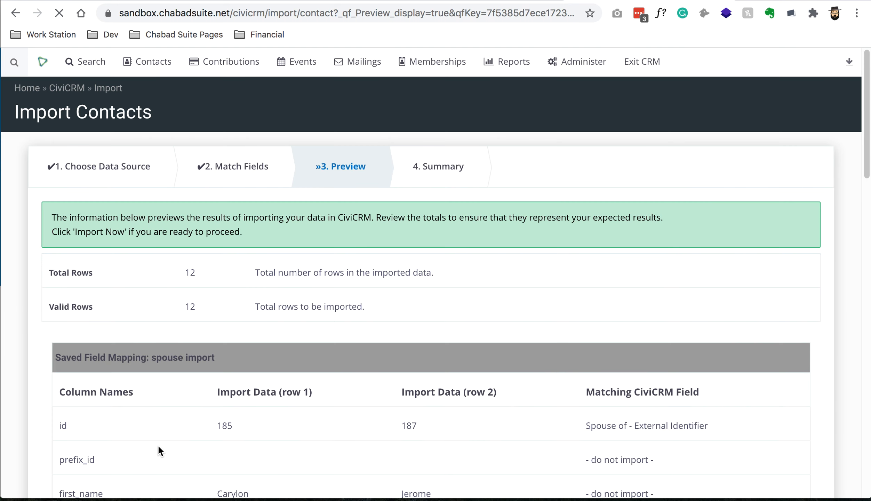
Review the valid rows and the matched fields in the preview, from the id column through the spouse ID, name and gender columns.
scroll(295, 345, "down", 1)
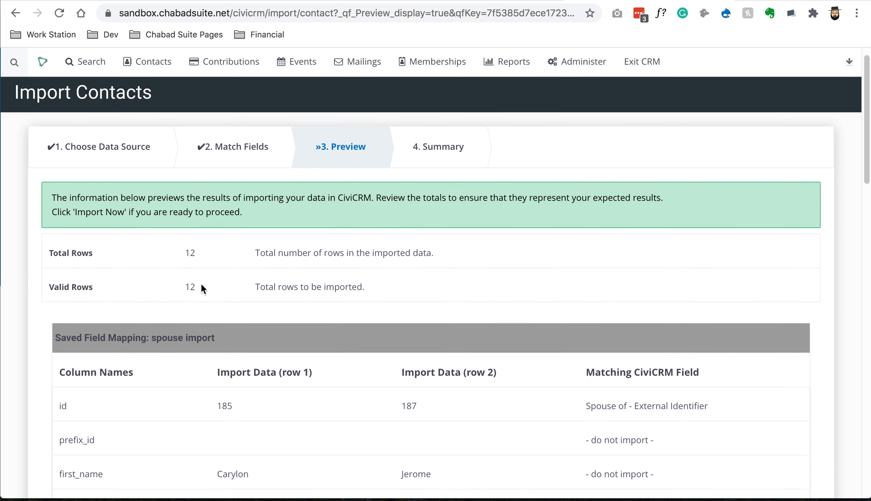
scroll(205, 276, "down", 2)
scroll(206, 281, "down", 4)
left_click_drag(666, 225, 350, 240)
double_click(63, 224)
left_click_drag(704, 223, 601, 224)
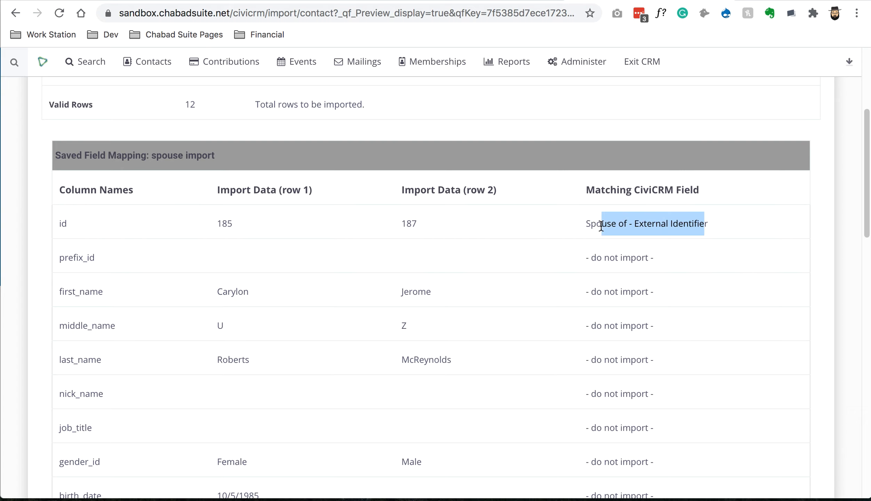
scroll(651, 226, "down", 5)
scroll(659, 224, "down", 14)
scroll(661, 223, "up", 1)
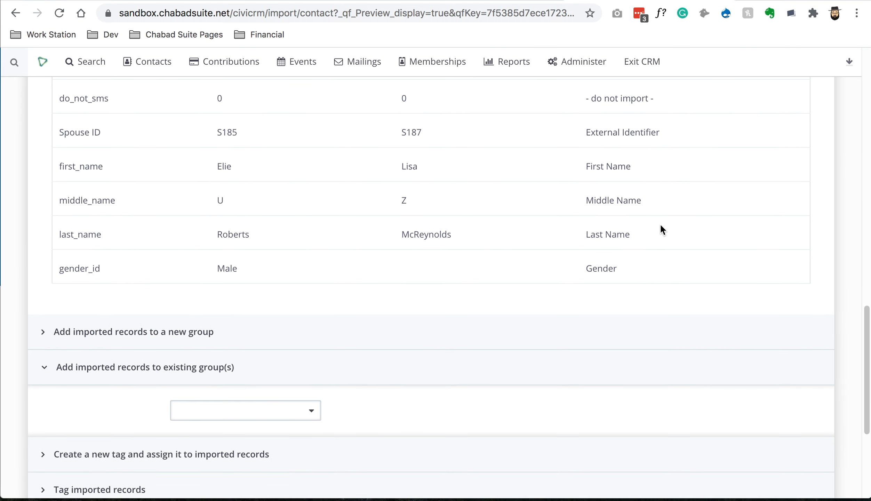
left_click_drag(67, 133, 641, 234)
left_click(620, 270)
Add the imported records to the existing group Contact List.
scroll(243, 323, "down", 5)
left_click(234, 278)
left_click(240, 346)
Tag the imported records with Company, Non-profit and Volunteer.
left_click(101, 360)
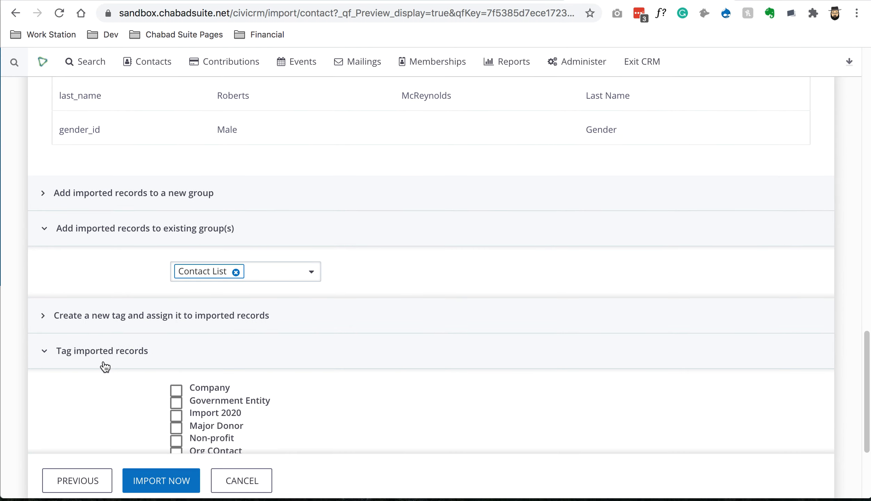
scroll(139, 363, "down", 1)
left_click(214, 368)
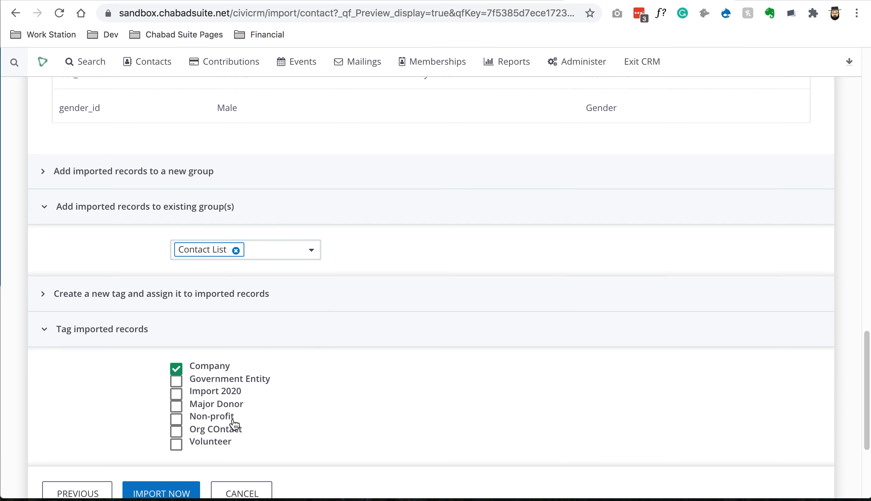
left_click(221, 419)
left_click(223, 441)
Run the spouse import and accept the database backup warning.
scroll(313, 404, "down", 5)
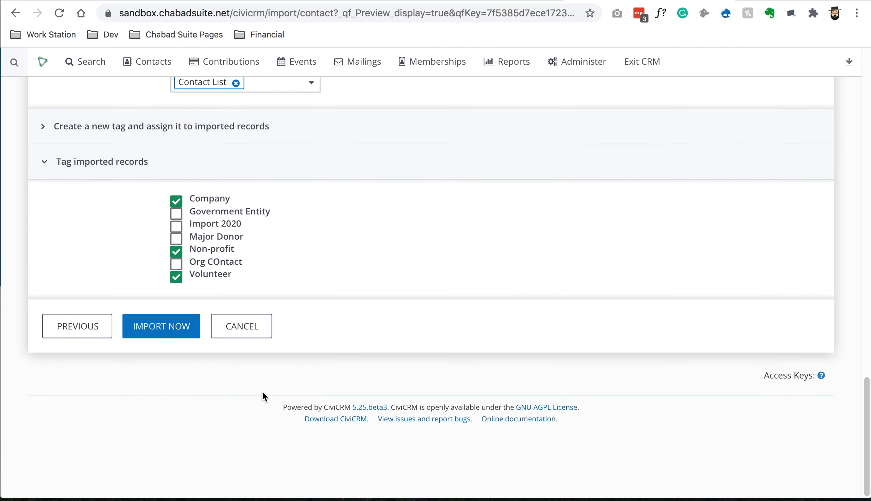
left_click(182, 336)
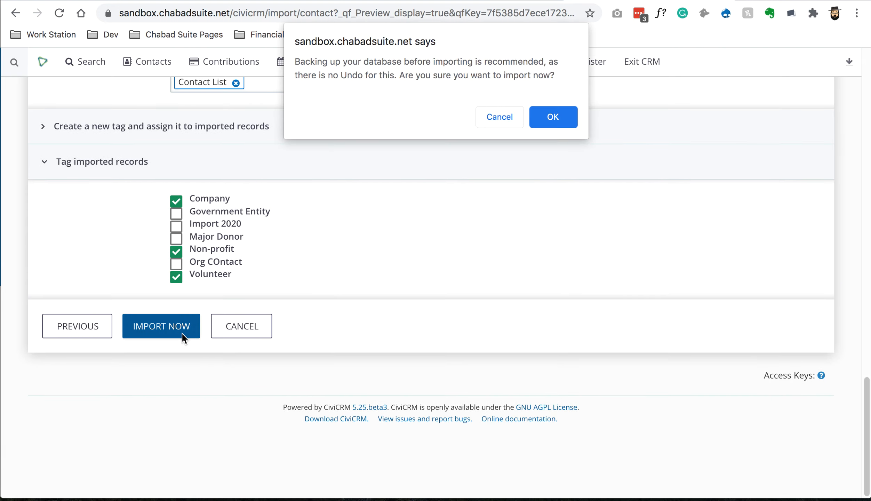
left_click(570, 118)
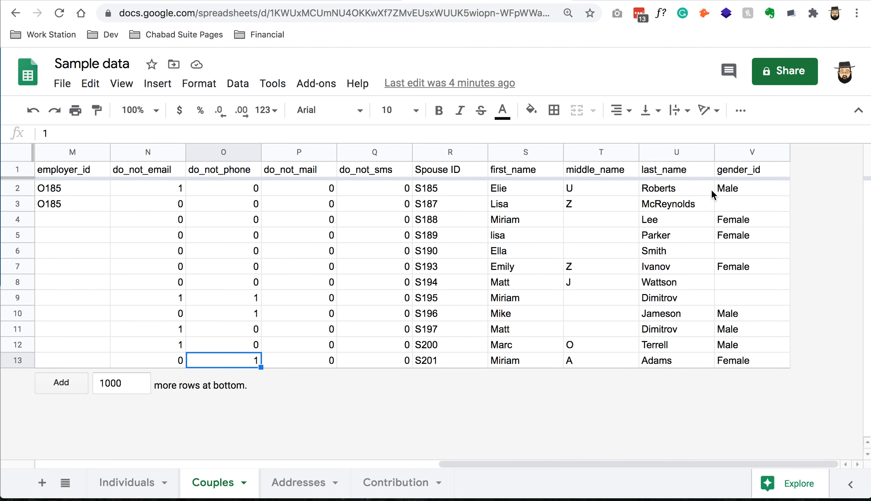
Look up the first spouse's name in the Couples sheet, search CiviCRM for that surname and open the spouse's contact record.
left_click(700, 191)
left_click(519, 188)
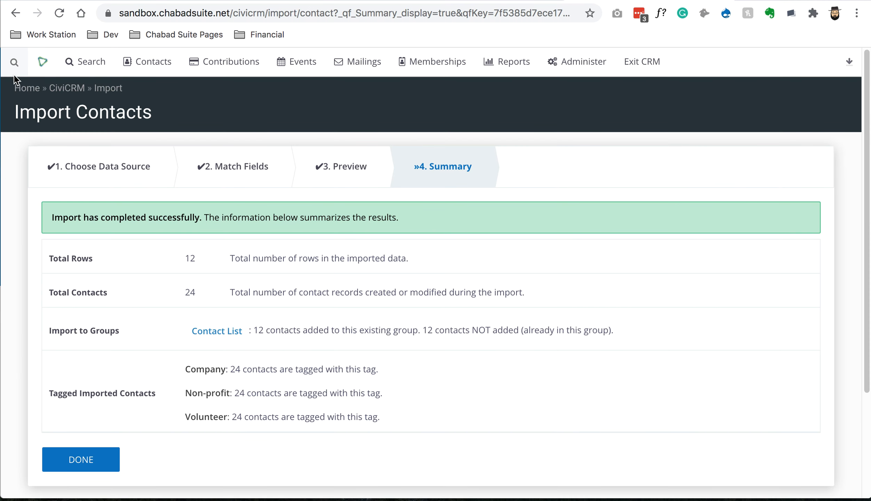
left_click(14, 63)
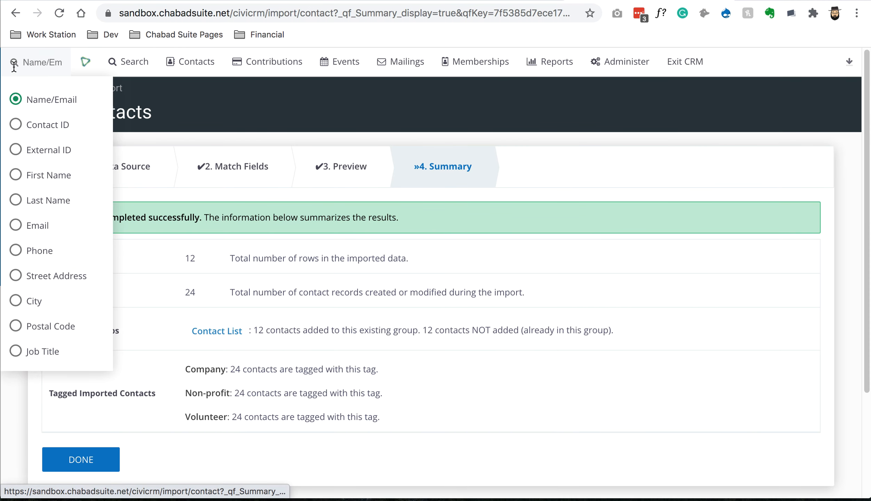
type("obert")
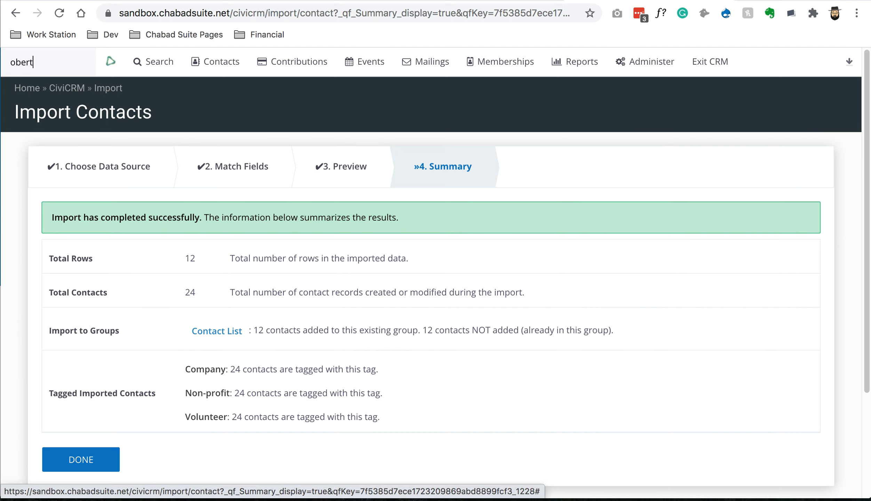
type("r")
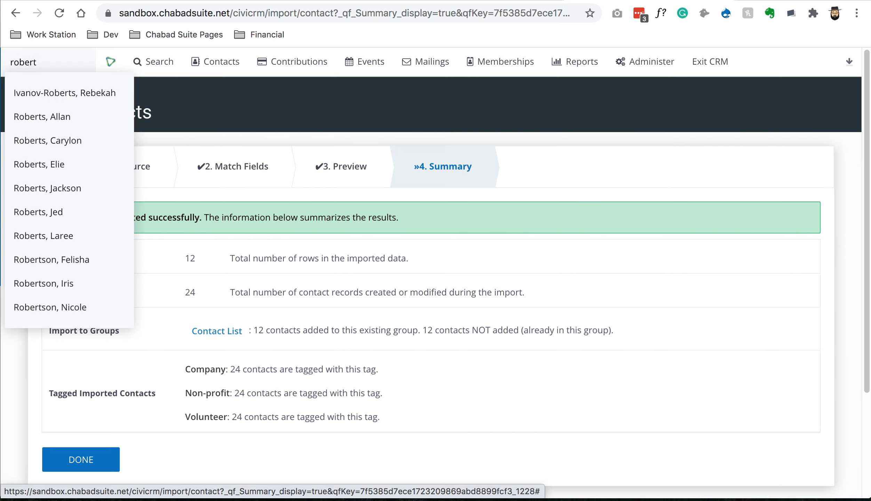
left_click(59, 165)
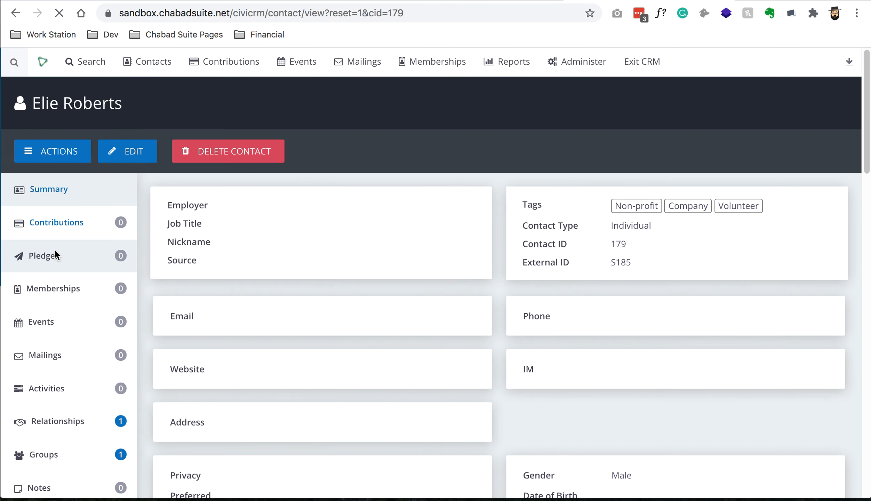
Review the imported spouse's summary details and view the contact's relationships.
scroll(463, 315, "down", 4)
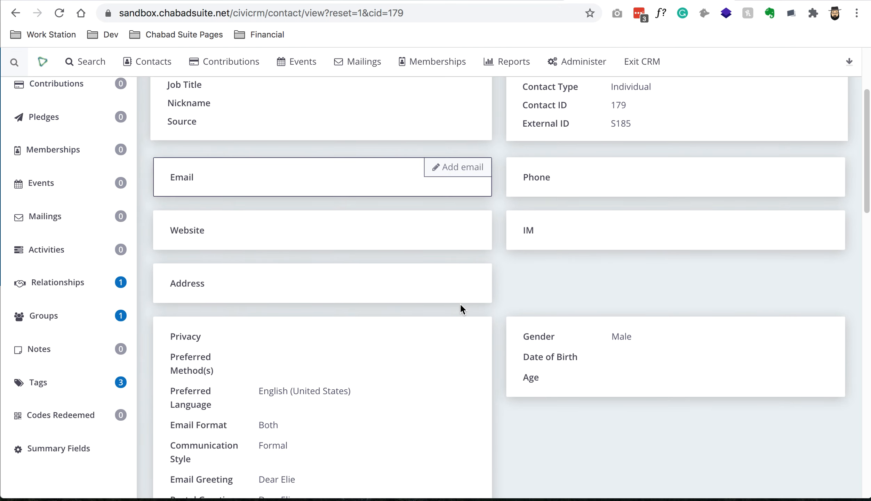
scroll(463, 314, "up", 4)
scroll(509, 302, "down", 2)
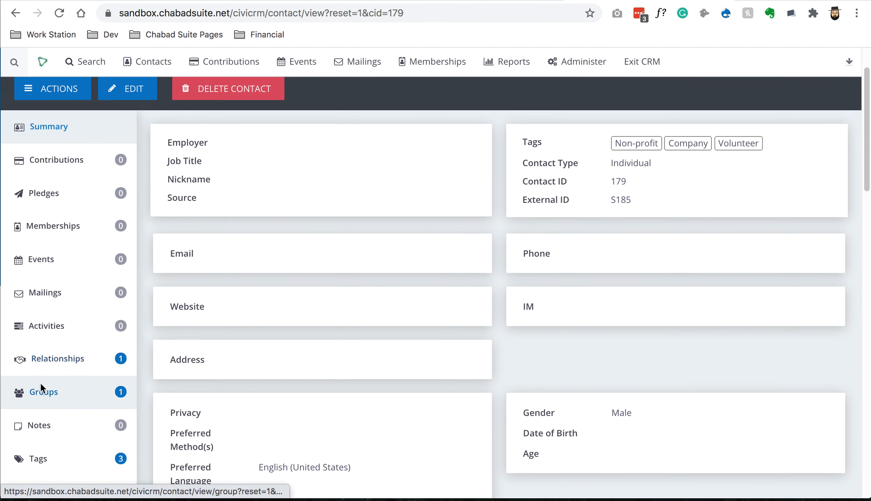
scroll(49, 450, "down", 3)
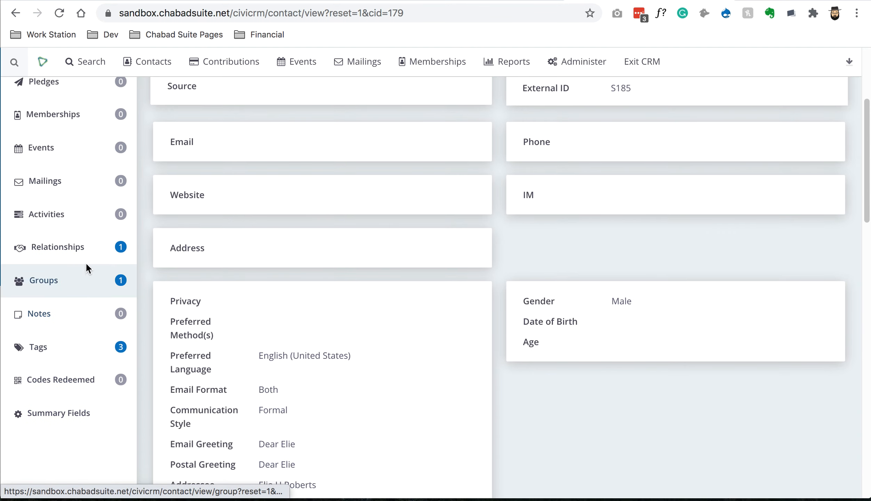
left_click(82, 240)
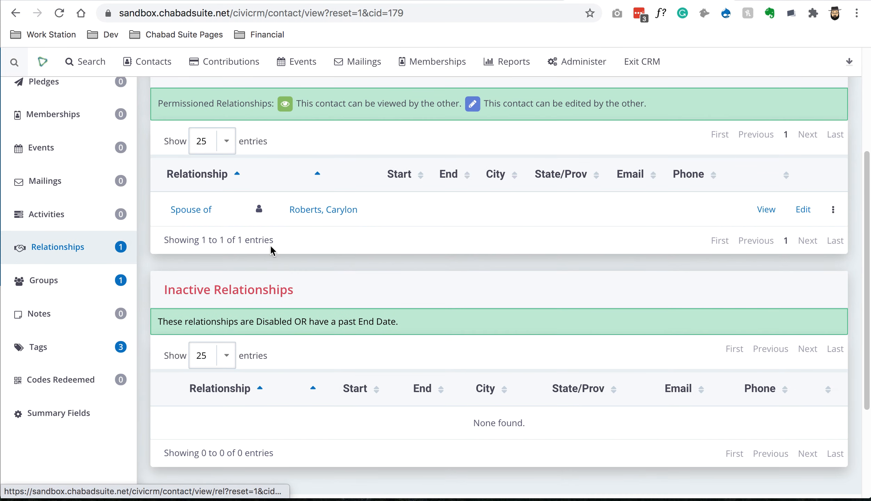
Open the related partner's contact record from the Spouse of relationship and review the summary details.
left_click(322, 213)
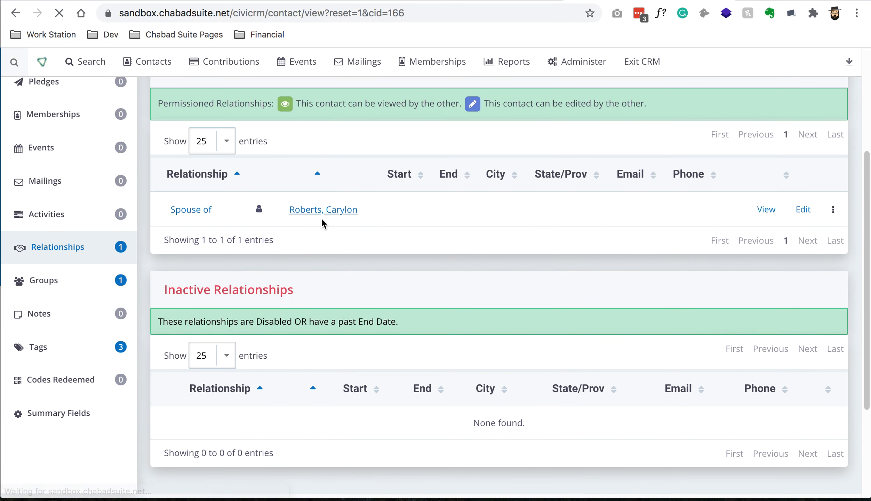
scroll(311, 267, "down", 2)
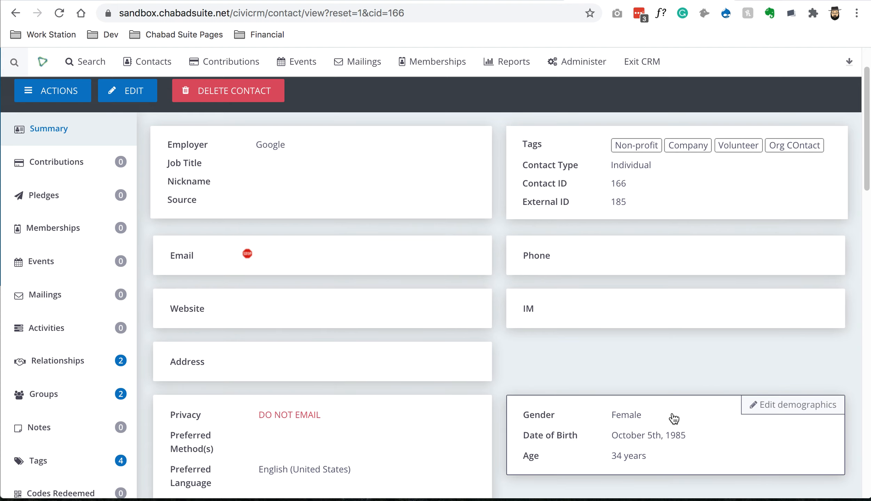
scroll(626, 393, "down", 2)
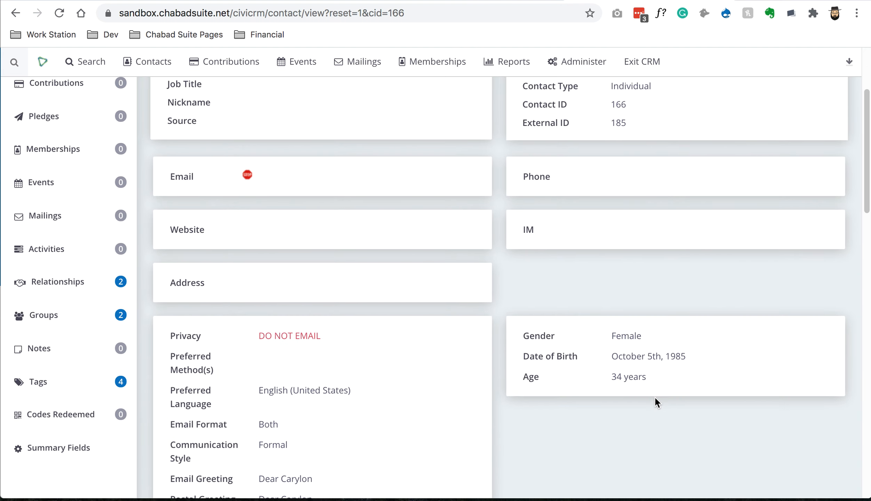
scroll(655, 402, "down", 4)
scroll(651, 397, "down", 8)
scroll(648, 397, "up", 16)
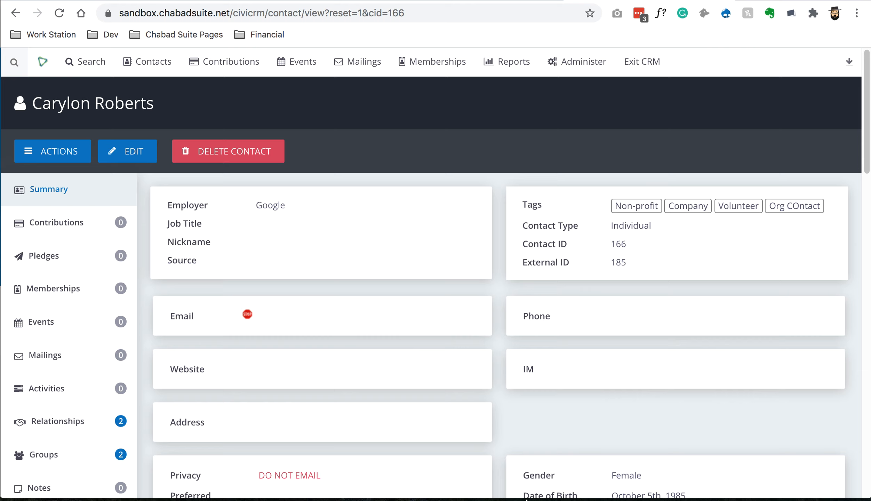
left_click(369, 481)
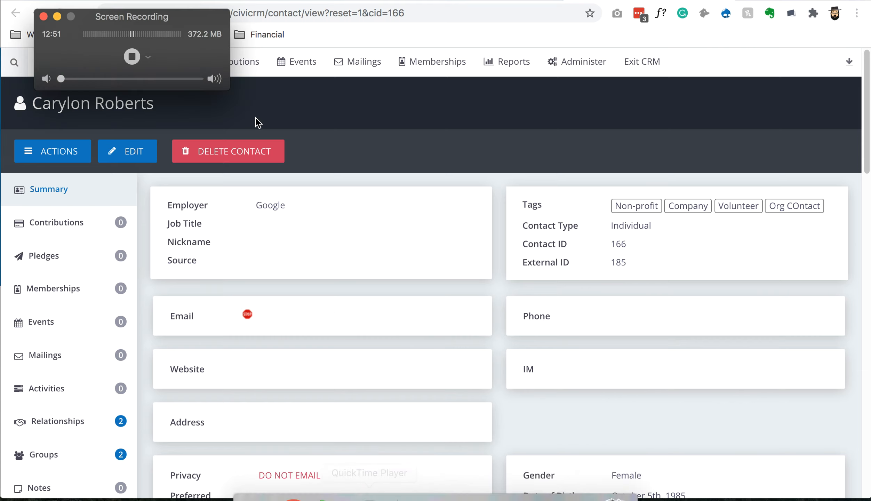